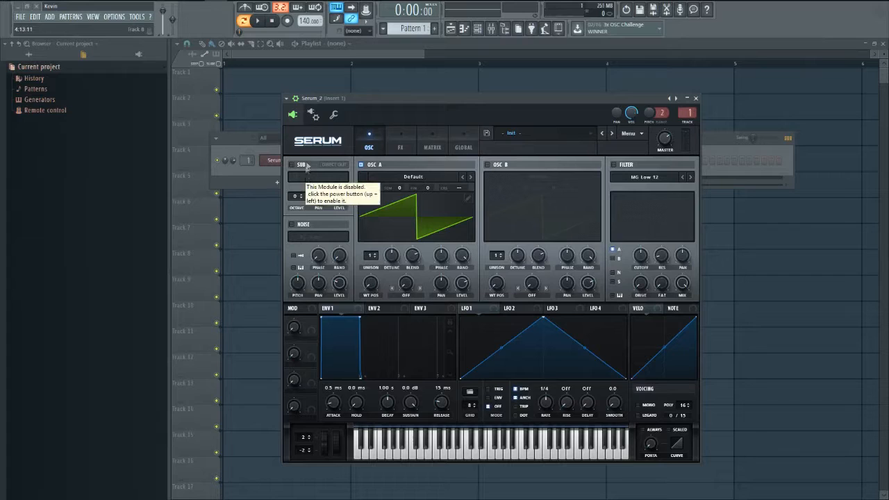
# Set the source of the first modulation matrix slot to LFO 1
pyautogui.click(393, 134)
pyautogui.click(375, 135)
pyautogui.click(416, 132)
pyautogui.click(360, 143)
pyautogui.click(429, 143)
pyautogui.click(306, 176)
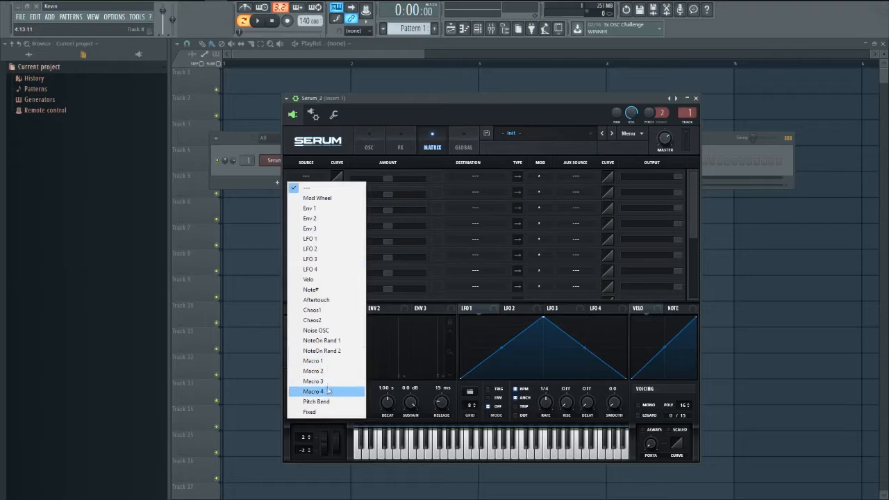
pyautogui.click(313, 239)
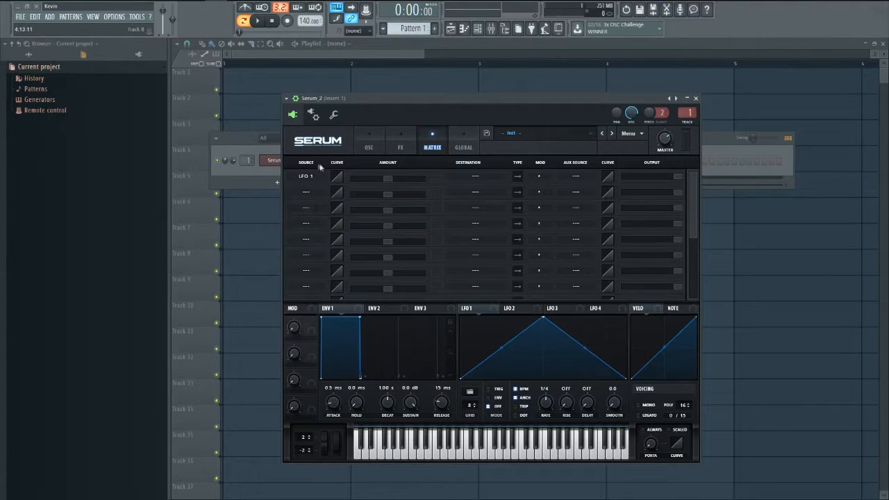
# Set LFO 1's rate to one bar and assign LFO 1 to oscillator A's level
pyautogui.click(368, 139)
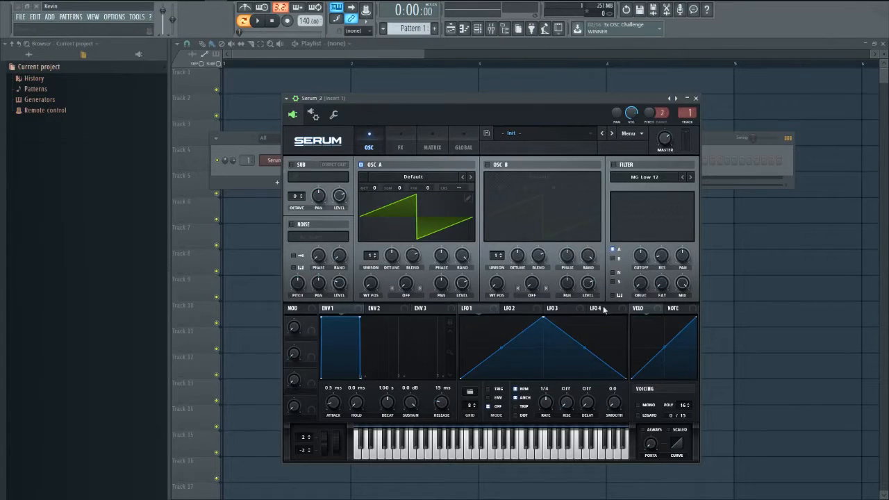
pyautogui.moveTo(548, 404); pyautogui.dragTo(534, 466)
pyautogui.moveTo(480, 388); pyautogui.dragTo(504, 336)
pyautogui.moveTo(477, 310); pyautogui.dragTo(459, 275)
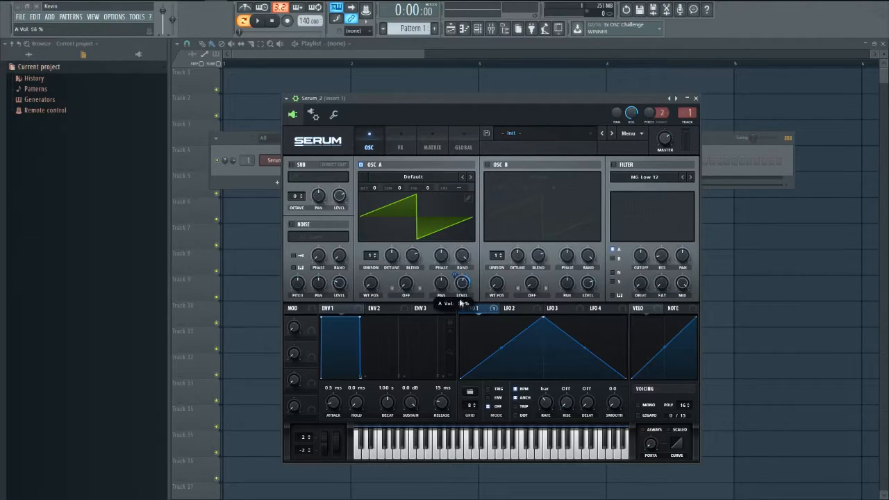
# Clear the first matrix slot's source and set the LFO 1 to A Vol amount to 100, testing it with a note
pyautogui.click(436, 144)
pyautogui.click(311, 177)
pyautogui.click(312, 187)
pyautogui.moveTo(399, 195); pyautogui.dragTo(413, 198)
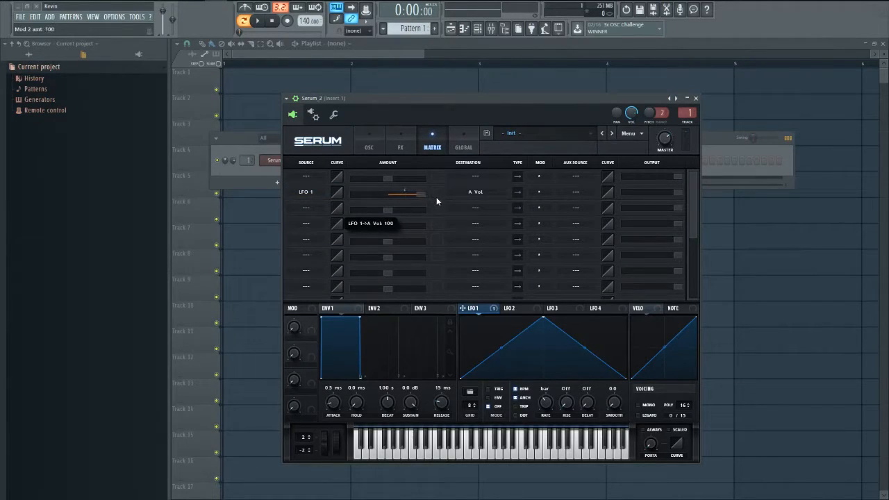
pyautogui.press('q')
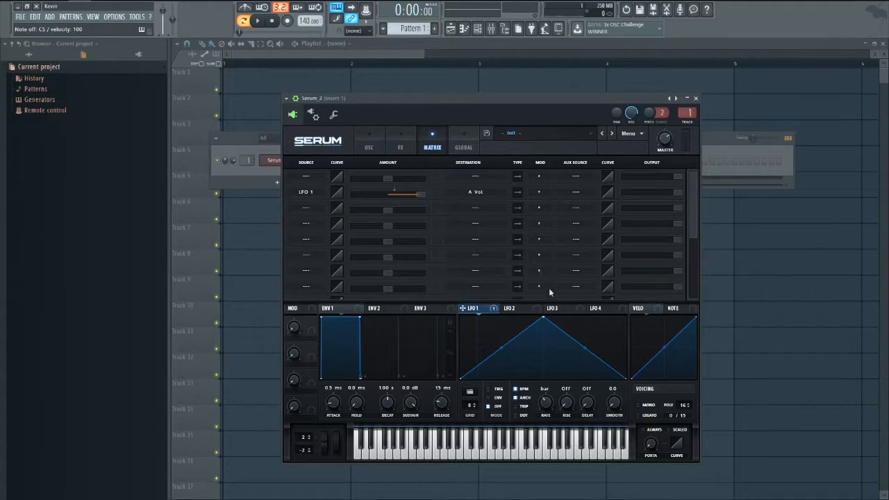
# Lower oscillator A's level to 0% and set the LFO 1 to A Vol amount to 76, testing it with a note
pyautogui.click(369, 142)
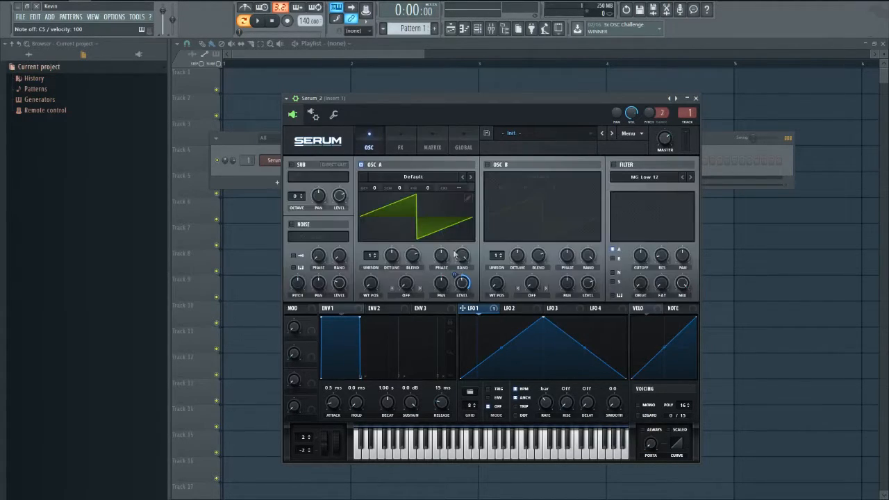
pyautogui.moveTo(460, 307); pyautogui.dragTo(456, 327)
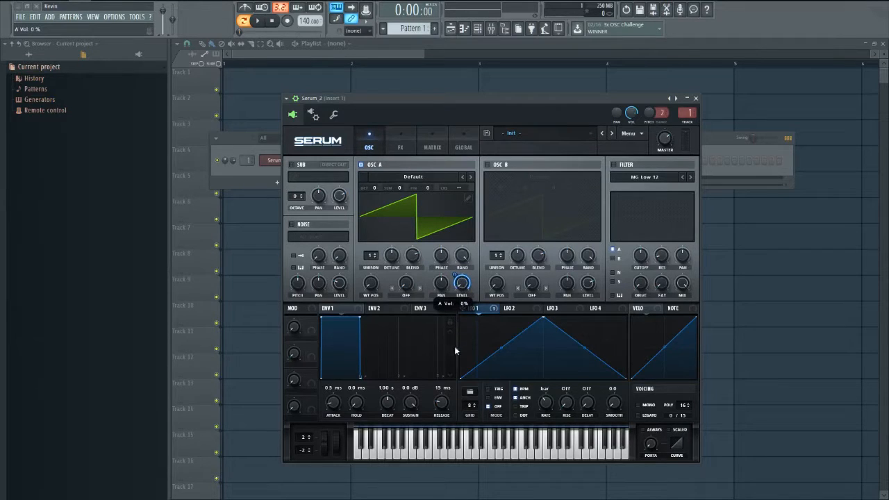
pyautogui.click(441, 146)
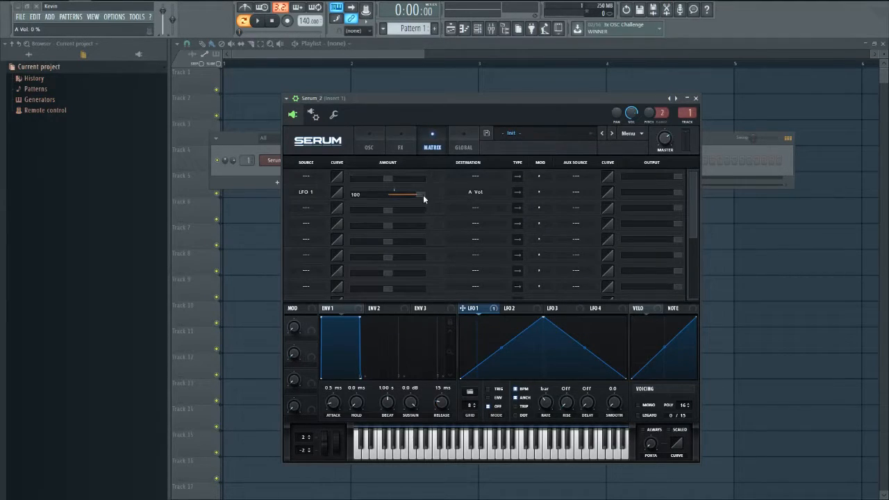
pyautogui.moveTo(416, 195); pyautogui.dragTo(407, 197)
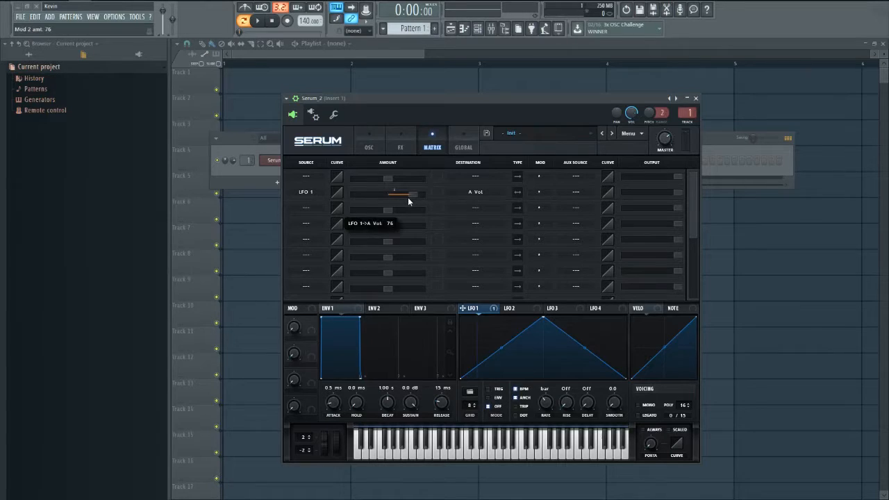
pyautogui.click(422, 103)
pyautogui.press('z')
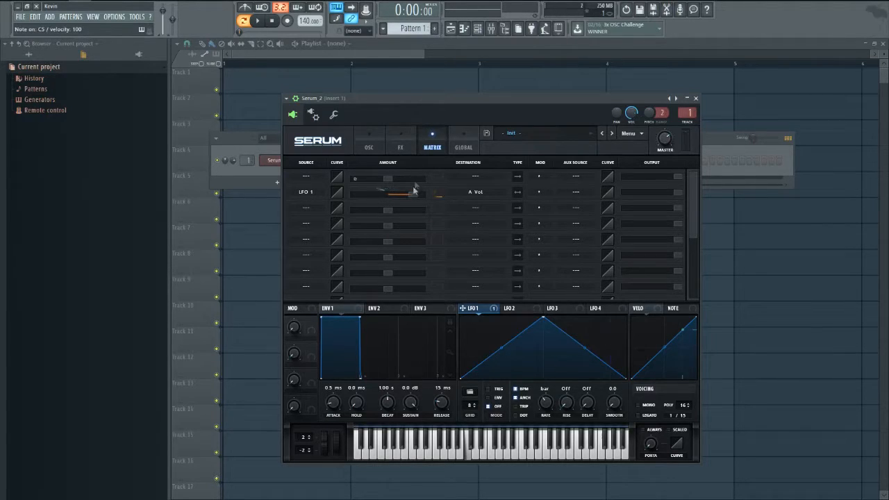
# Set the LFO 1 to A Vol amount to 100 and open the modulation options of oscillator A's level
pyautogui.moveTo(411, 191); pyautogui.dragTo(444, 197)
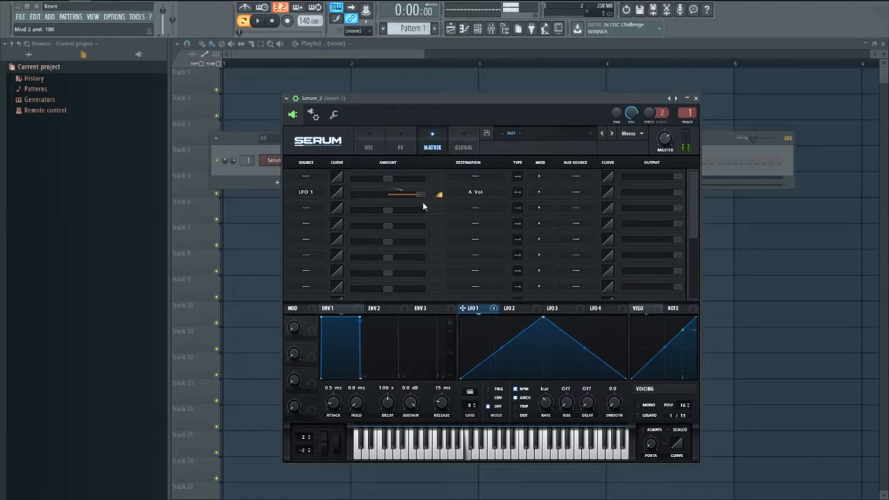
pyautogui.click(376, 143)
pyautogui.click(397, 143)
pyautogui.click(374, 146)
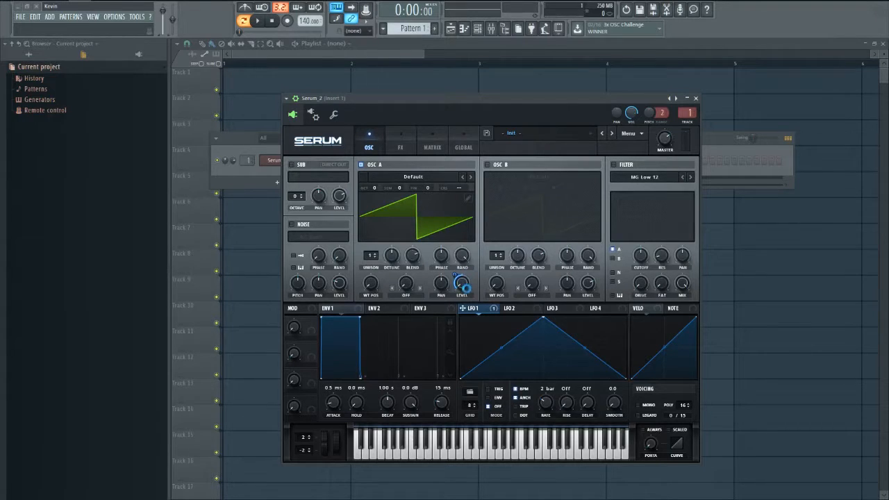
pyautogui.rightClick(461, 283)
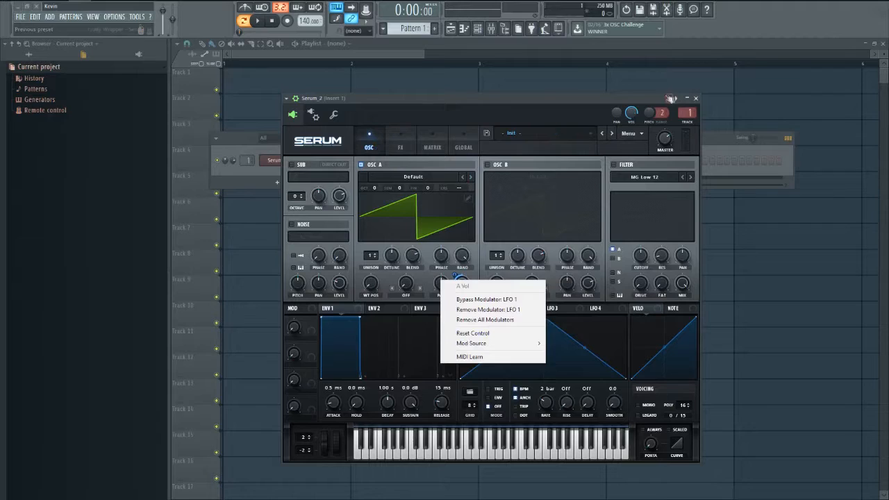
# Close the Serum window and replace the Serum_2 channel's instrument with GMS
pyautogui.click(695, 98)
pyautogui.rightClick(294, 159)
pyautogui.moveTo(316, 205)
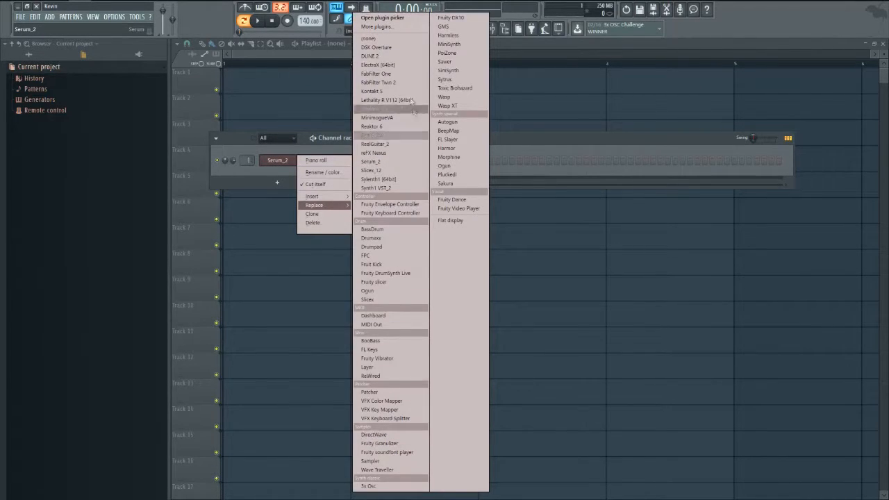
pyautogui.click(448, 28)
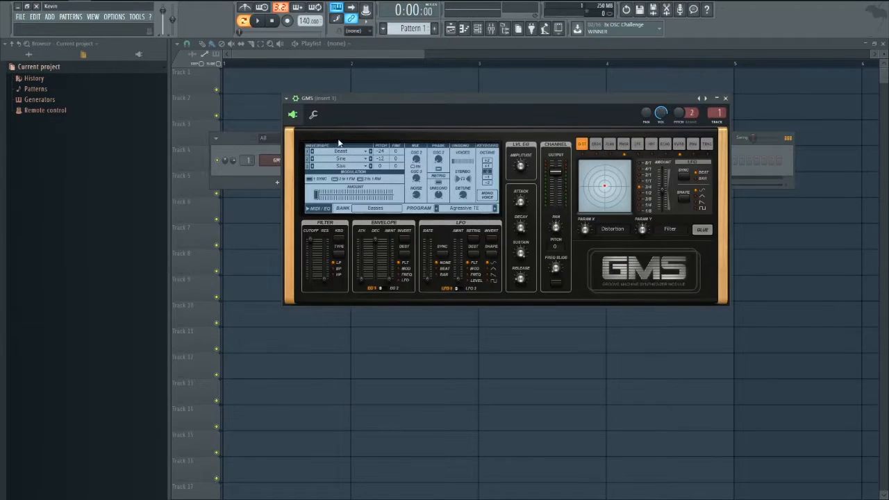
# Load the Moog preset in GMS and audition it with a few notes
pyautogui.click(287, 98)
pyautogui.moveTo(291, 125)
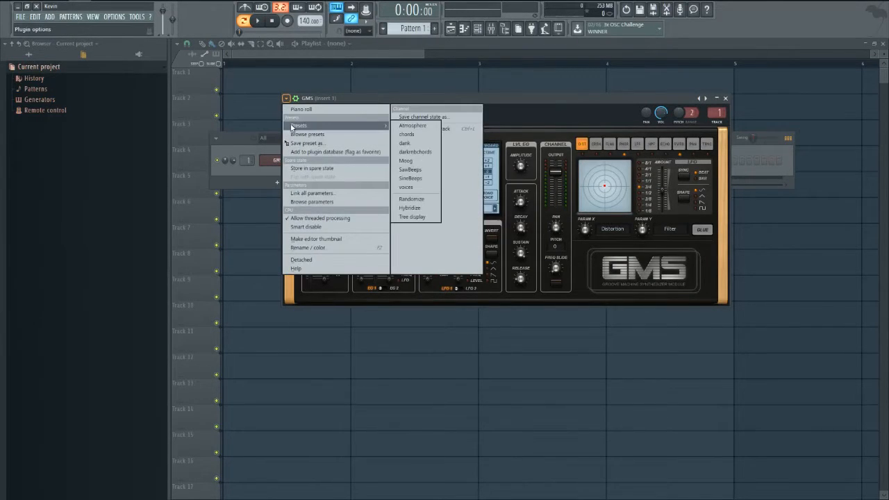
pyautogui.click(405, 167)
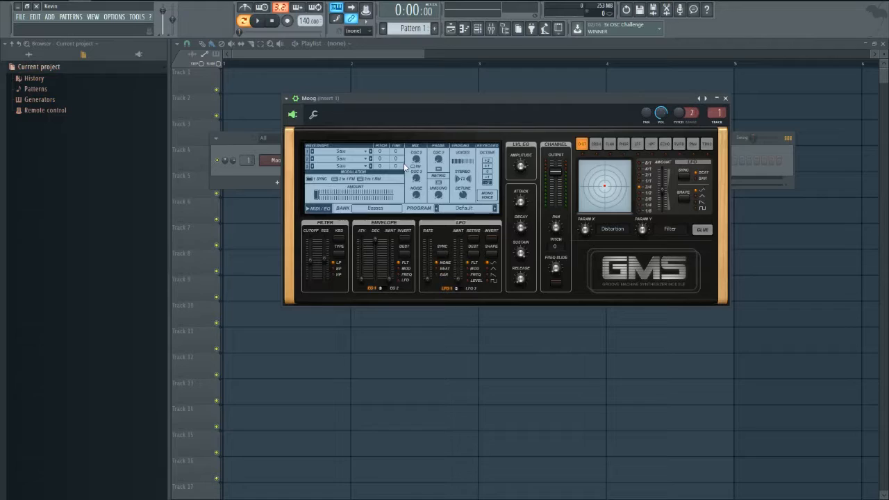
pyautogui.moveTo(425, 96); pyautogui.dragTo(439, 128)
pyautogui.press('t')
pyautogui.press('t')
pyautogui.press('t')
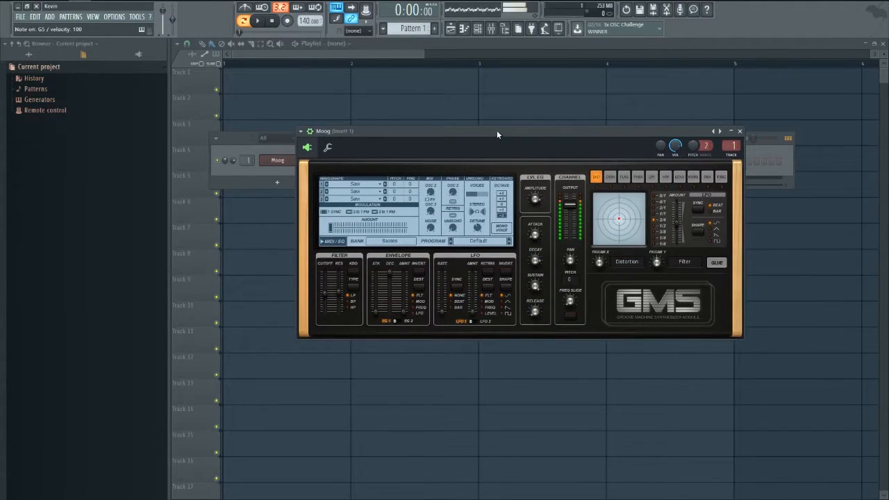
# Open the Moog channel's piano roll and draw a one-bar G4 note at bar 1
pyautogui.click(739, 130)
pyautogui.rightClick(281, 161)
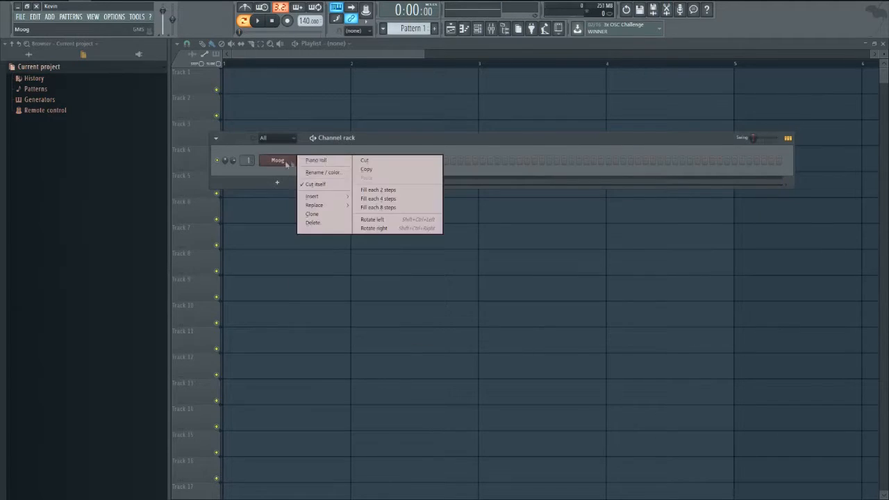
pyautogui.click(313, 160)
pyautogui.click(189, 146)
pyautogui.click(197, 243)
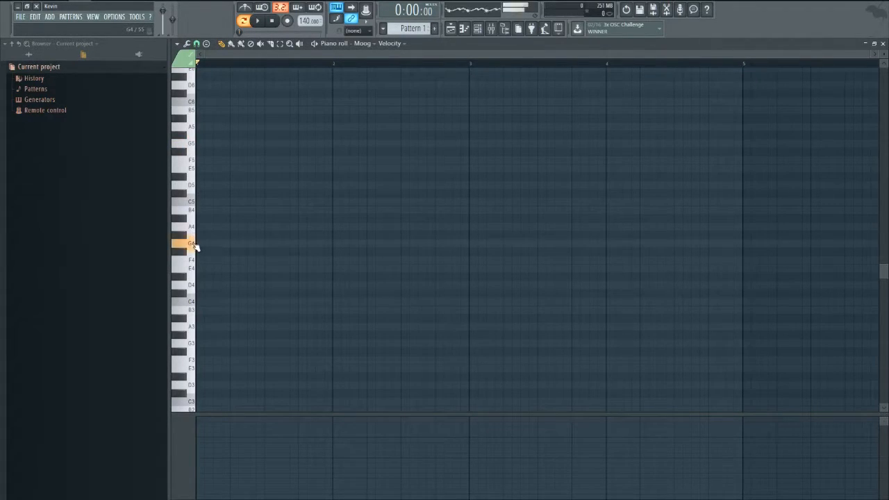
pyautogui.moveTo(214, 244); pyautogui.dragTo(332, 246)
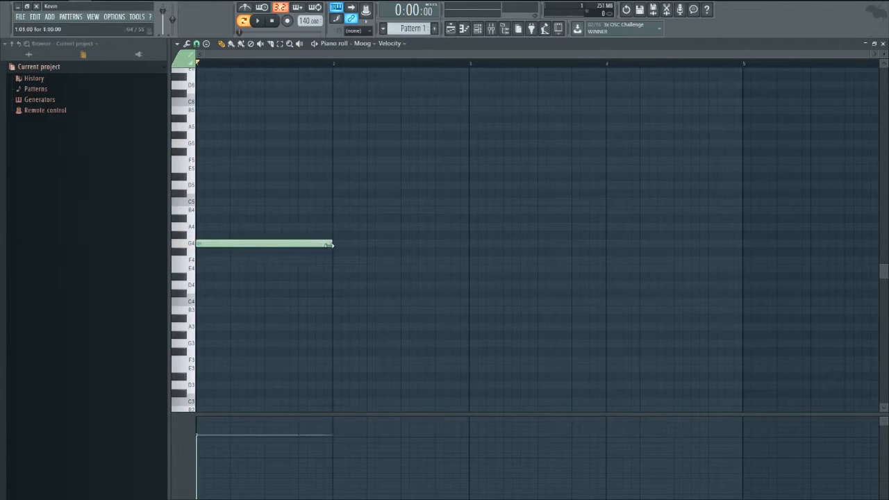
# Add one-bar notes on D4 in bar 2, D#4 in bar 3 and C4 in bar 4
pyautogui.moveTo(189, 267); pyautogui.dragTo(190, 283)
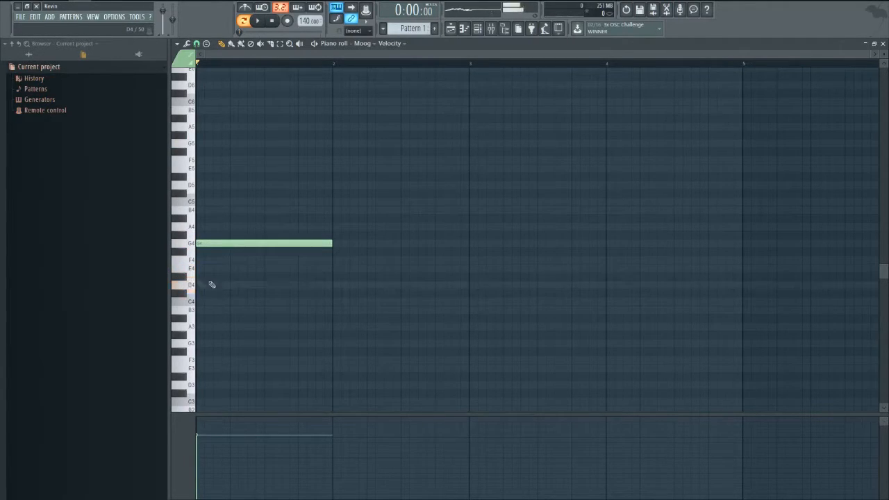
pyautogui.click(333, 285)
pyautogui.click(472, 277)
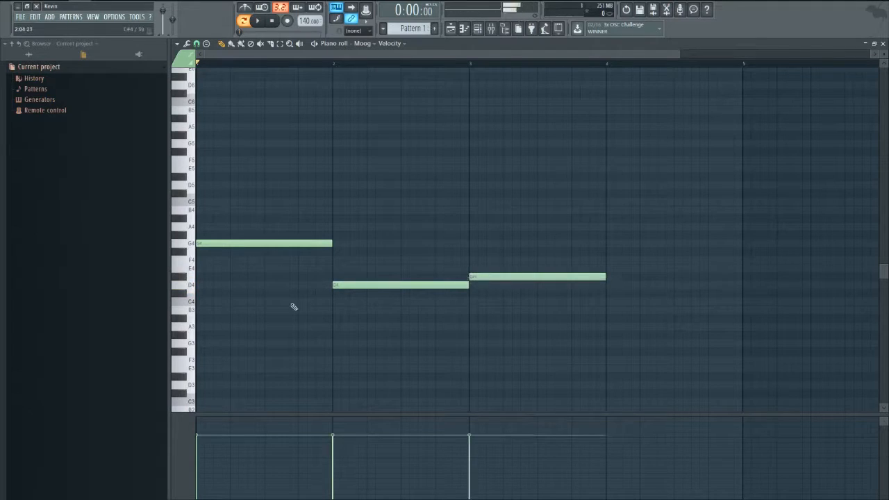
pyautogui.click(614, 305)
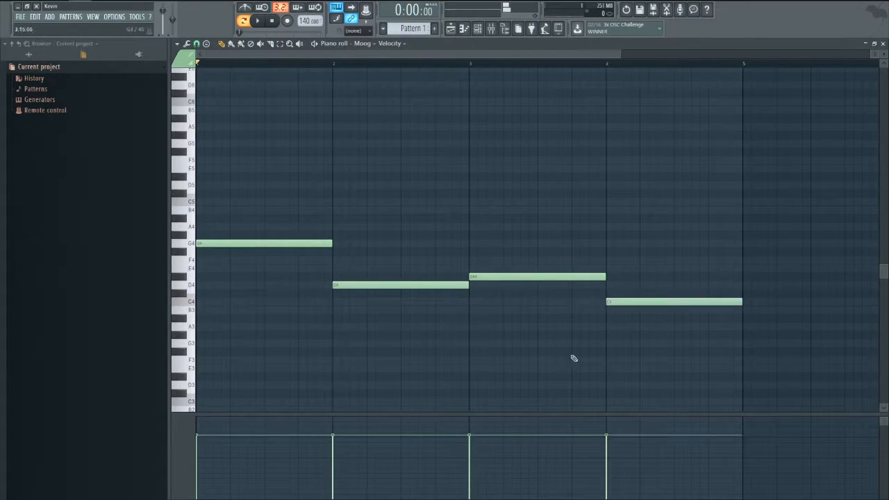
# Lengthen all notes by a quarter bar so they overlap, and trim the final C4 note to end at bar 5
pyautogui.scroll(-3, 307, 268)
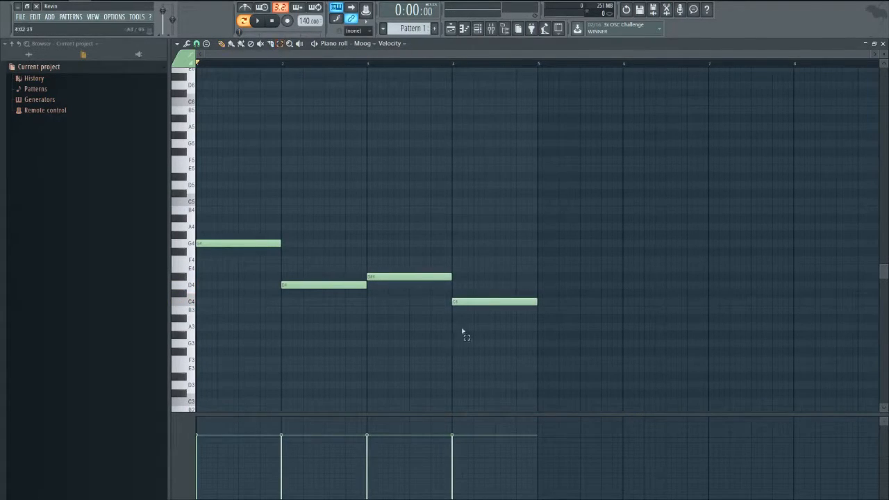
pyautogui.hotkey('ctrl', 'a')
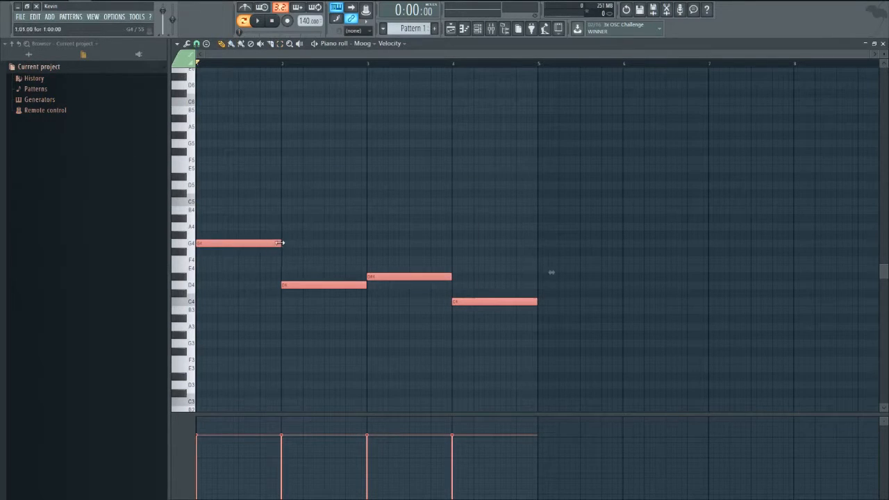
pyautogui.moveTo(280, 243); pyautogui.dragTo(303, 244)
pyautogui.hotkey('ctrl', 'd')
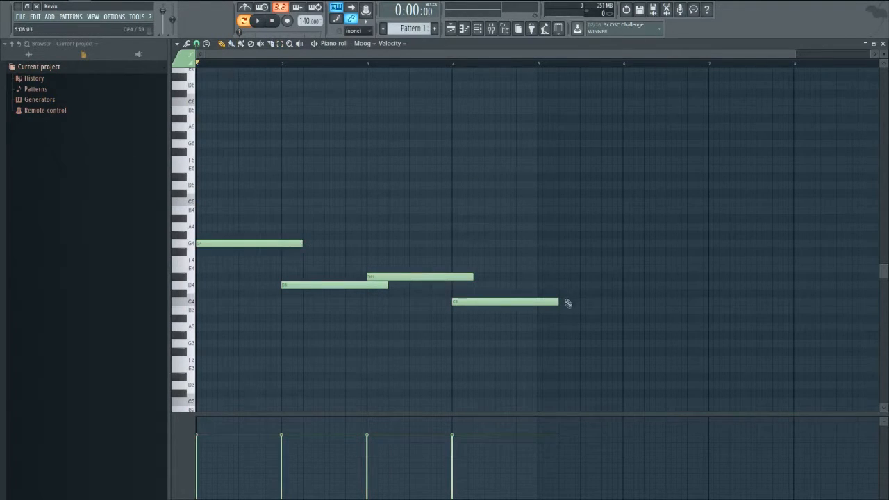
pyautogui.moveTo(557, 302); pyautogui.dragTo(535, 308)
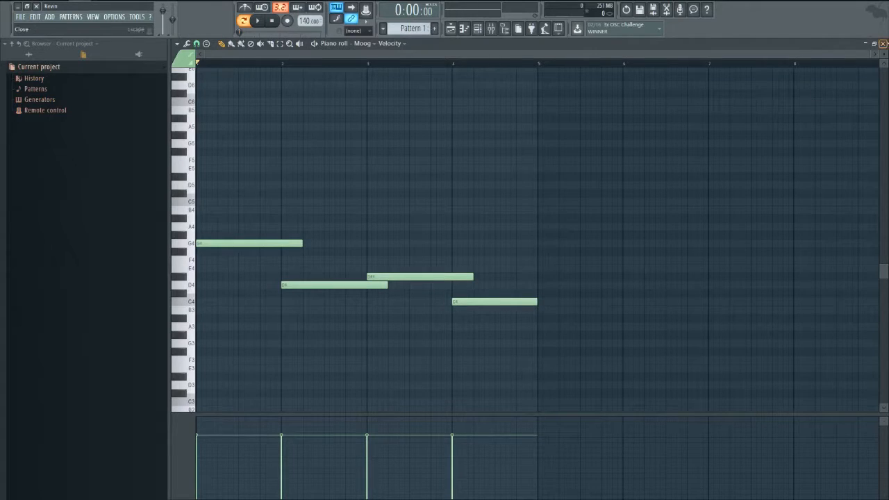
# Close the piano roll and enable Porta and Mono in the Moog channel's polyphony settings
pyautogui.click(882, 43)
pyautogui.click(286, 165)
pyautogui.click(327, 148)
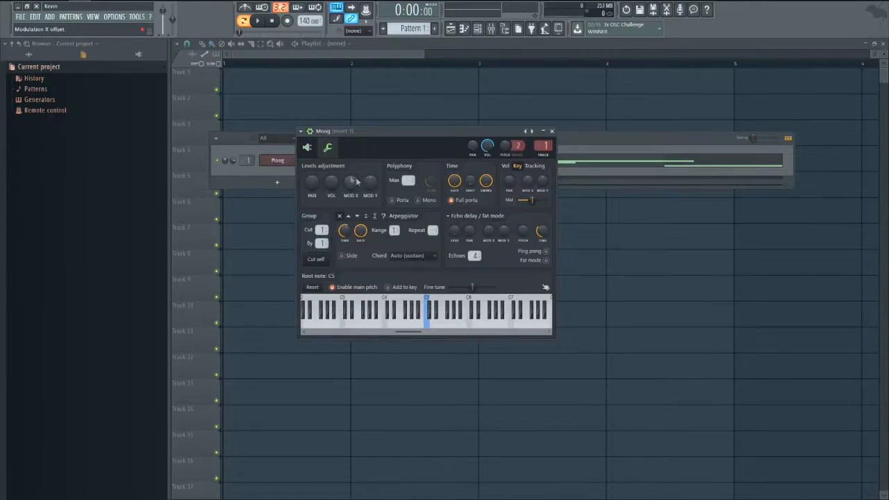
pyautogui.click(398, 199)
pyautogui.click(419, 201)
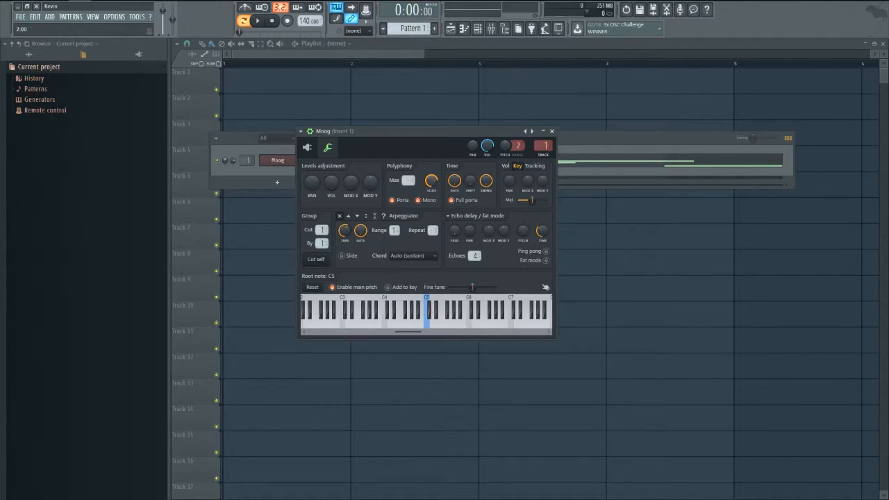
# Route the GMS LFO to FREQ with an amount of 0.05 %, raise its rate to maximum, and play the pattern
pyautogui.click(306, 147)
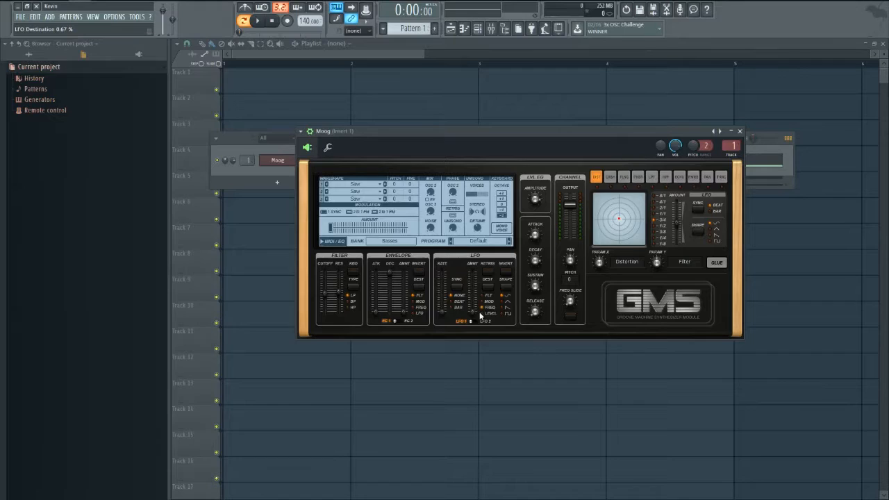
pyautogui.moveTo(473, 313); pyautogui.dragTo(473, 312)
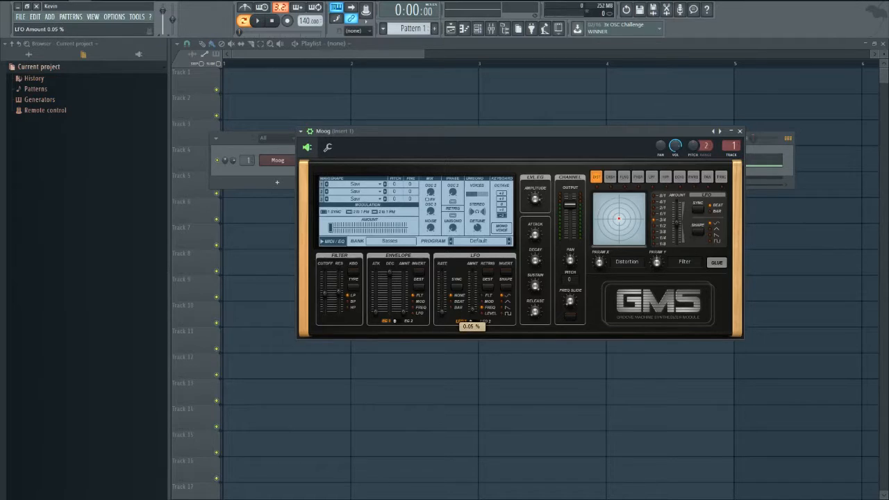
pyautogui.moveTo(442, 313); pyautogui.dragTo(442, 311)
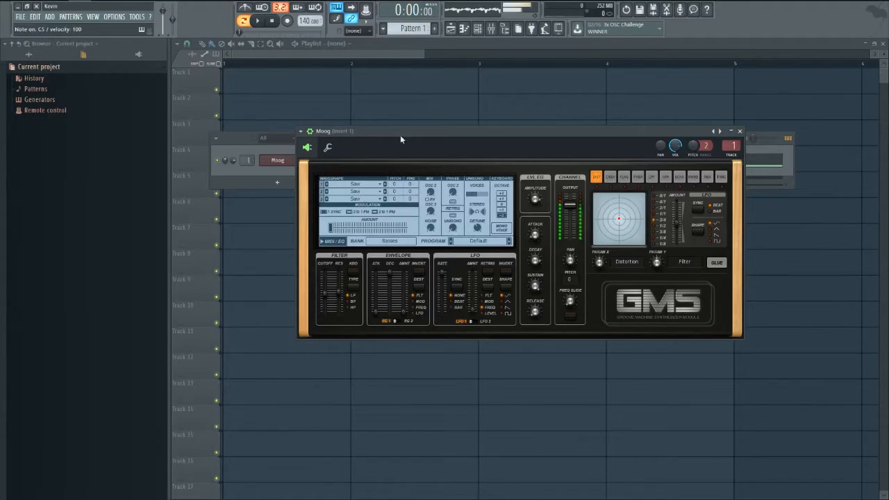
pyautogui.press('space')
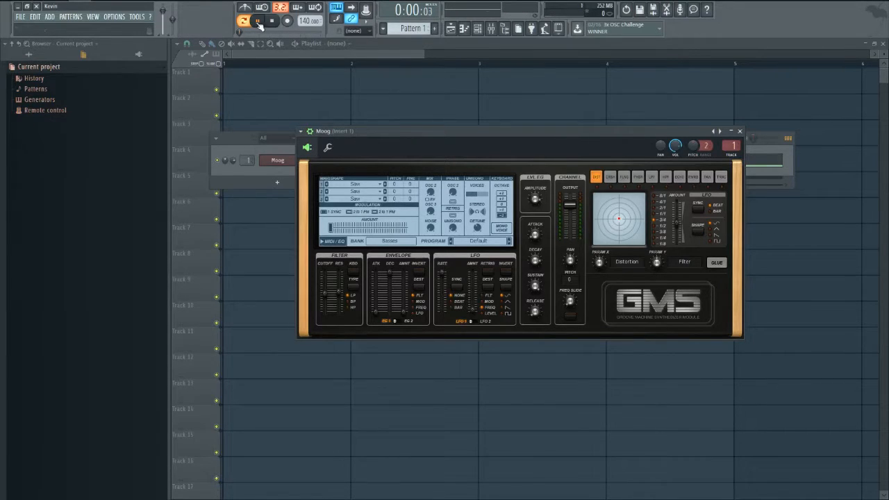
# Try an LFO amount of 1.00 % while the pattern plays, set it to 0.10 %, and replay the pattern
pyautogui.moveTo(473, 310); pyautogui.dragTo(470, 304)
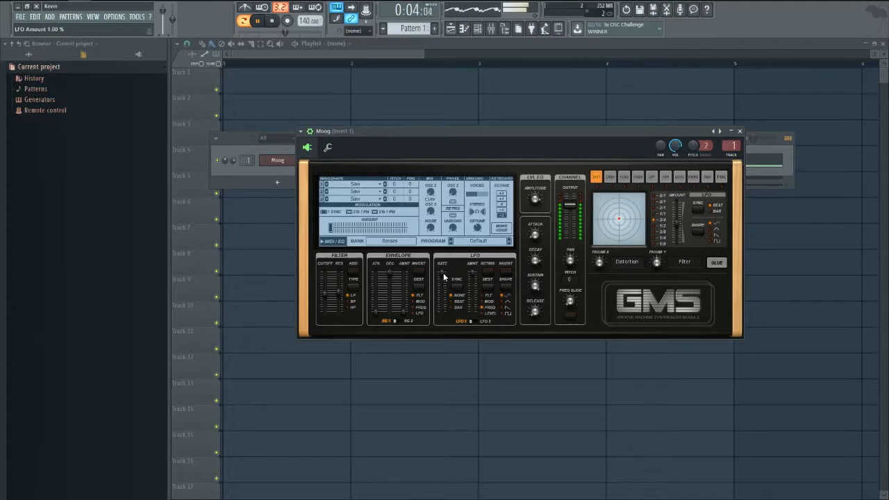
pyautogui.click(272, 21)
pyautogui.moveTo(476, 280); pyautogui.dragTo(476, 283)
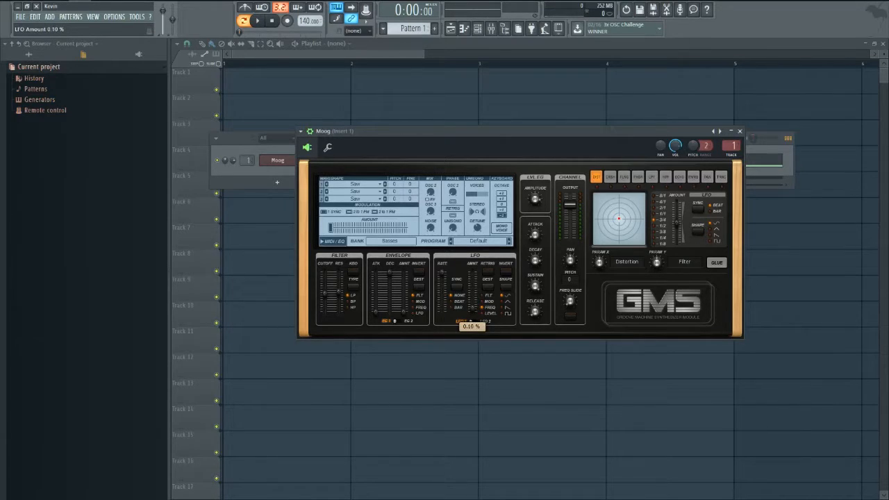
pyautogui.click(256, 21)
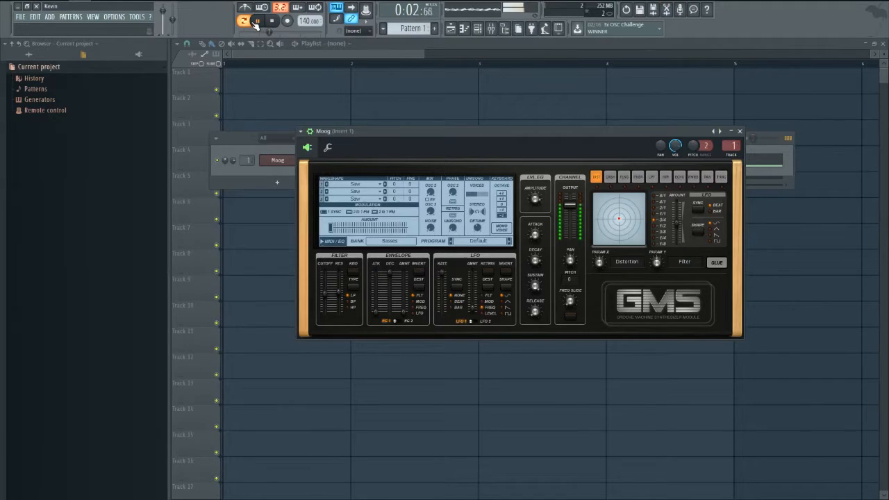
# Slow the project tempo to 98 BPM during playback and stop the pattern
pyautogui.moveTo(304, 21); pyautogui.dragTo(304, 46)
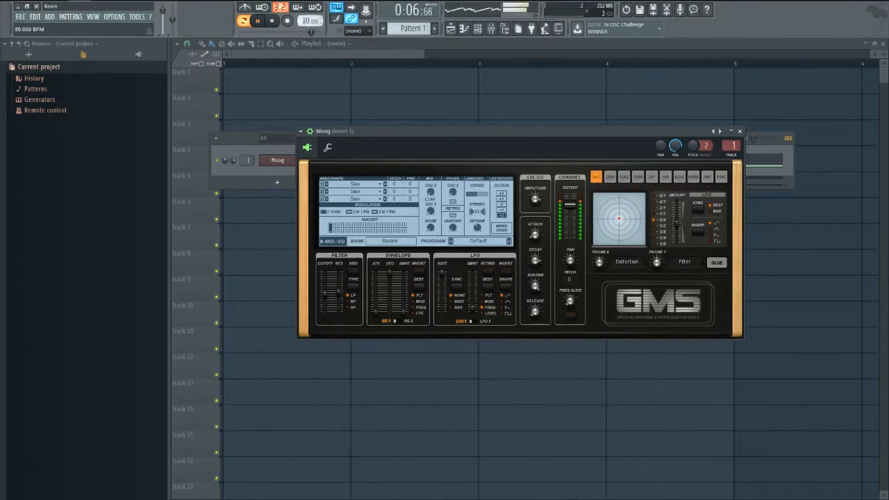
pyautogui.moveTo(304, 47); pyautogui.dragTo(304, 45)
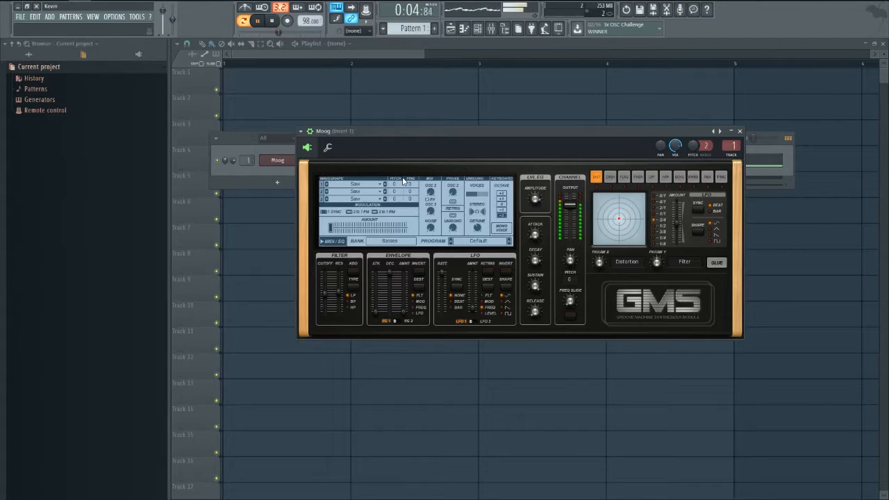
pyautogui.click(272, 21)
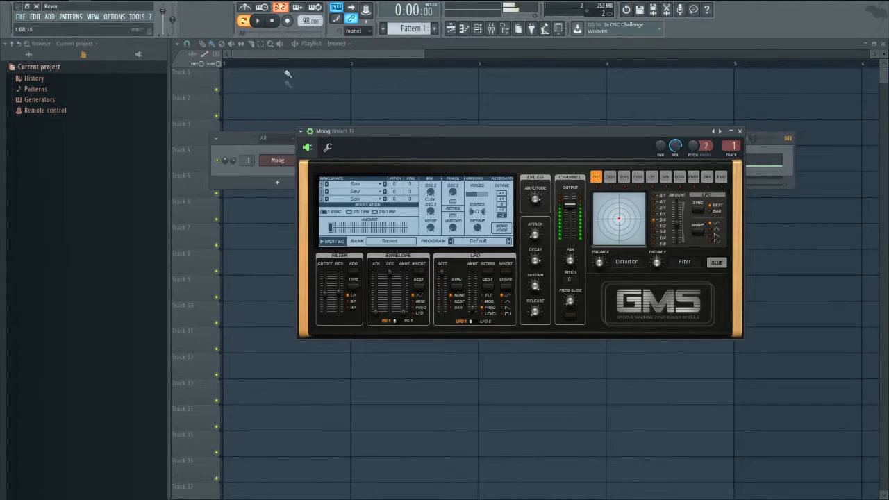
# Load the GMS preset "chords" and audition it with a few notes
pyautogui.click(300, 132)
pyautogui.moveTo(317, 159)
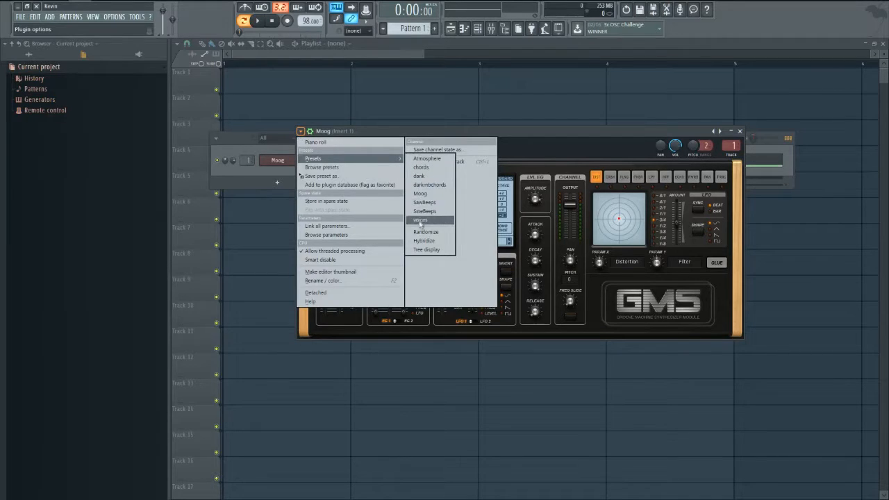
pyautogui.click(423, 168)
pyautogui.press('z')
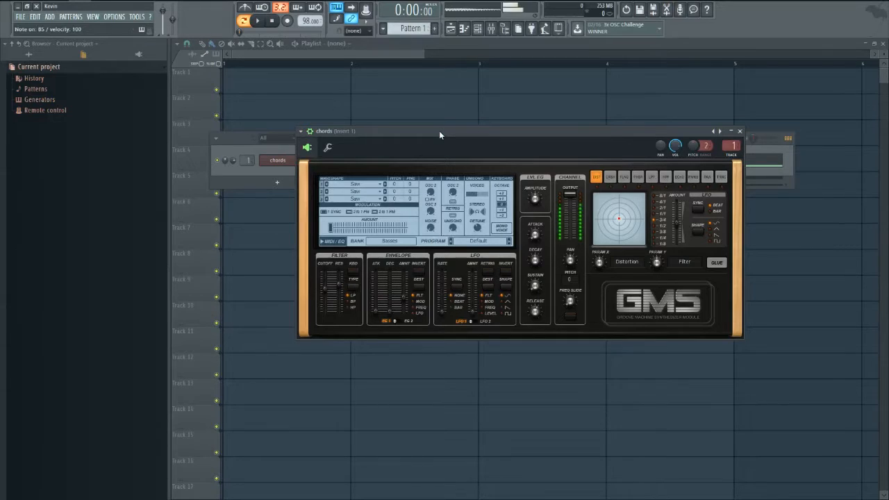
pyautogui.press('x')
pyautogui.press('x')
# Load the GMS preset "darkrnbchords", audition it with a few notes, and check its channel settings
pyautogui.click(300, 130)
pyautogui.moveTo(338, 162)
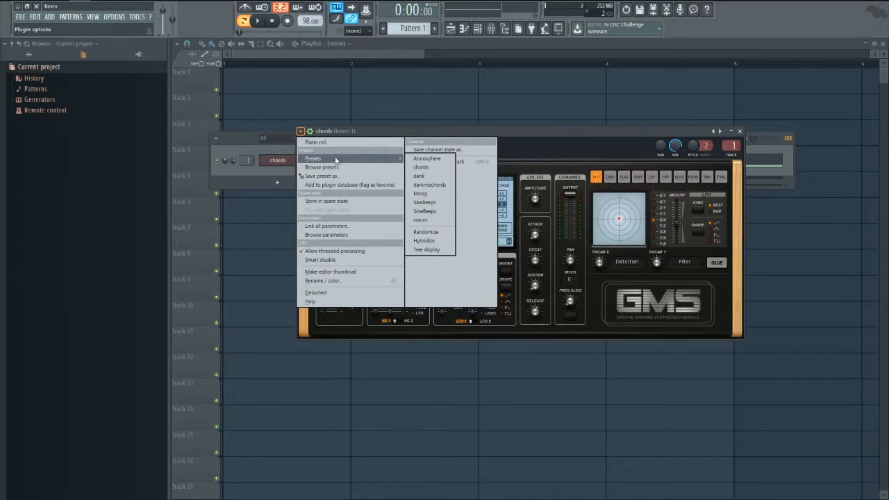
pyautogui.click(429, 184)
pyautogui.press('z')
pyautogui.press('z')
pyautogui.press('z')
pyautogui.press('z')
pyautogui.press('b')
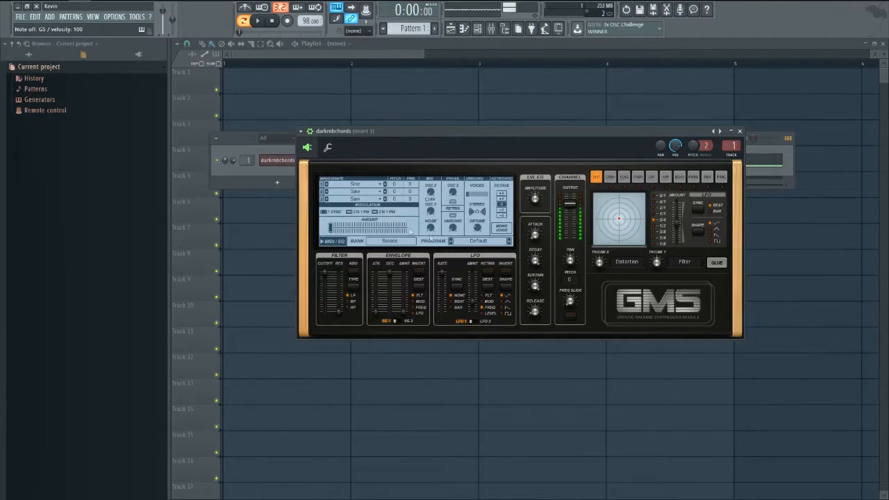
pyautogui.click(329, 147)
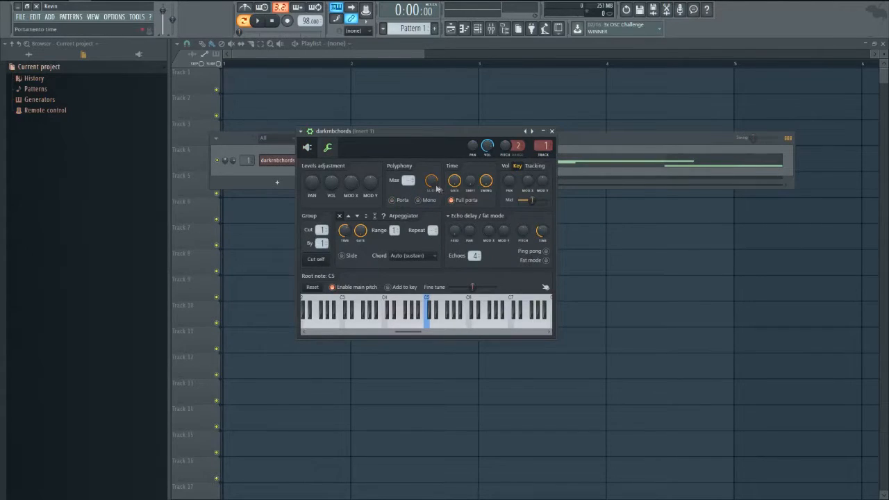
pyautogui.click(307, 147)
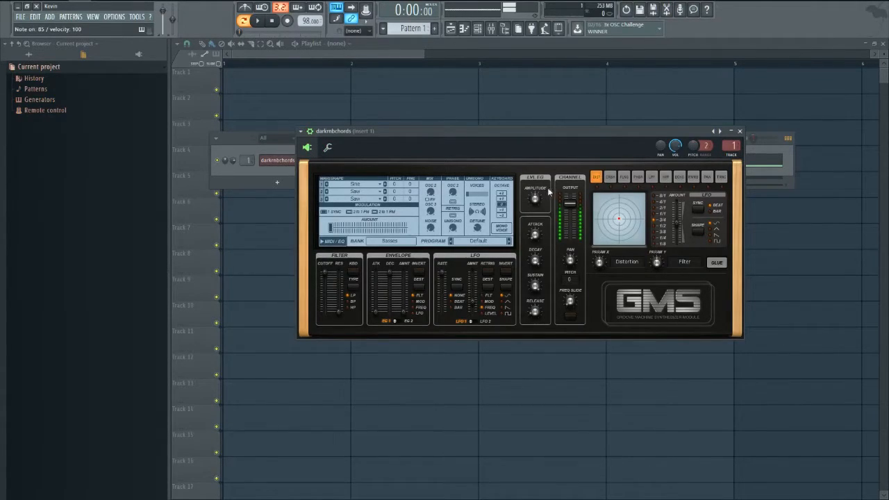
# Close the synth window and delete all four existing notes in the darkrnbchords channel's piano roll
pyautogui.click(740, 131)
pyautogui.rightClick(296, 158)
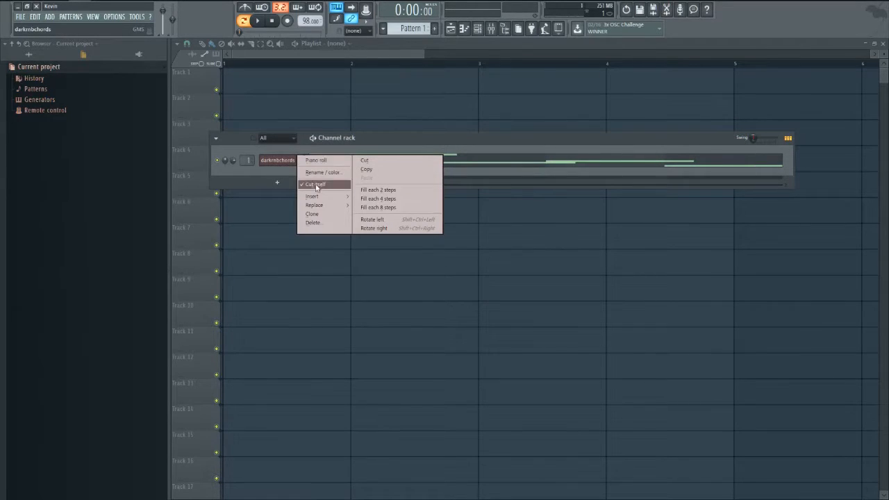
pyautogui.click(315, 160)
pyautogui.rightClick(278, 243)
pyautogui.rightClick(388, 277)
pyautogui.rightClick(355, 284)
pyautogui.rightClick(457, 302)
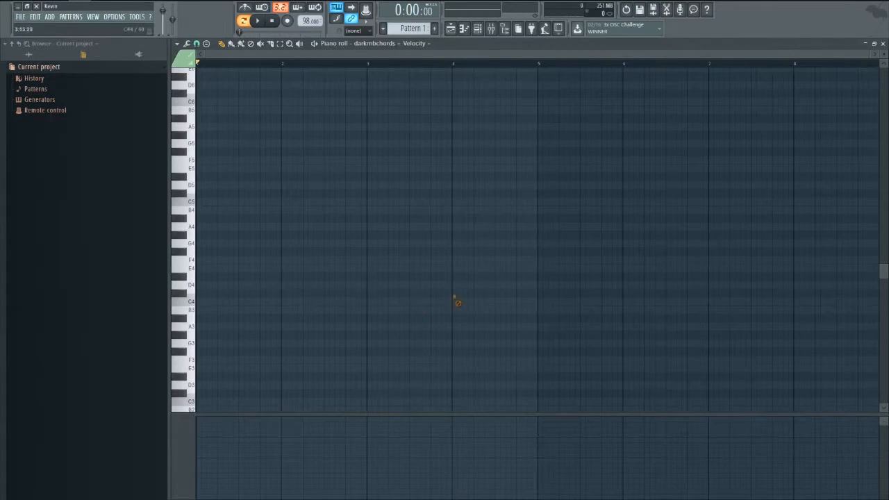
# Audition high notes on the piano roll keyboard and add one-bar notes on D6 in bar 1 and G6 in bar 2
pyautogui.scroll(3, 198, 206)
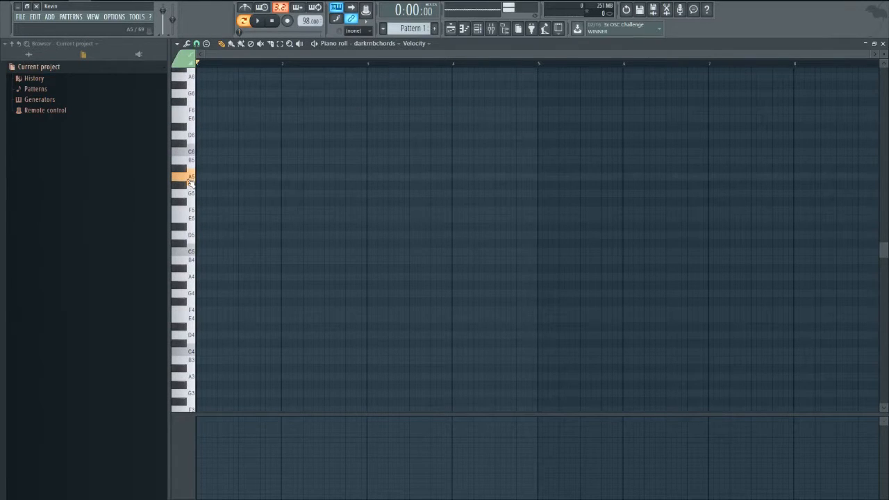
pyautogui.scroll(2, 195, 146)
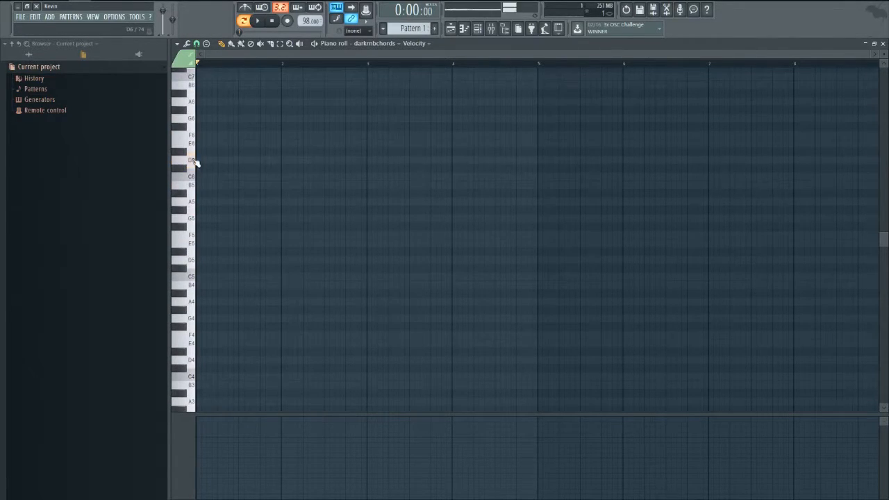
pyautogui.click(199, 160)
pyautogui.click(190, 145)
pyautogui.click(192, 135)
pyautogui.click(194, 120)
pyautogui.click(283, 118)
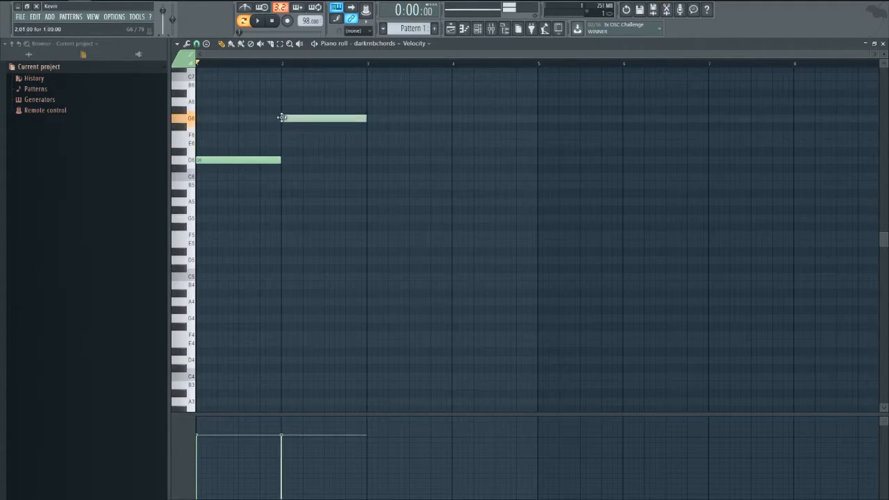
# Add one-bar notes on C6 in bar 3 and A#5 in bar 4, and briefly play the melody
pyautogui.click(189, 136)
pyautogui.click(190, 161)
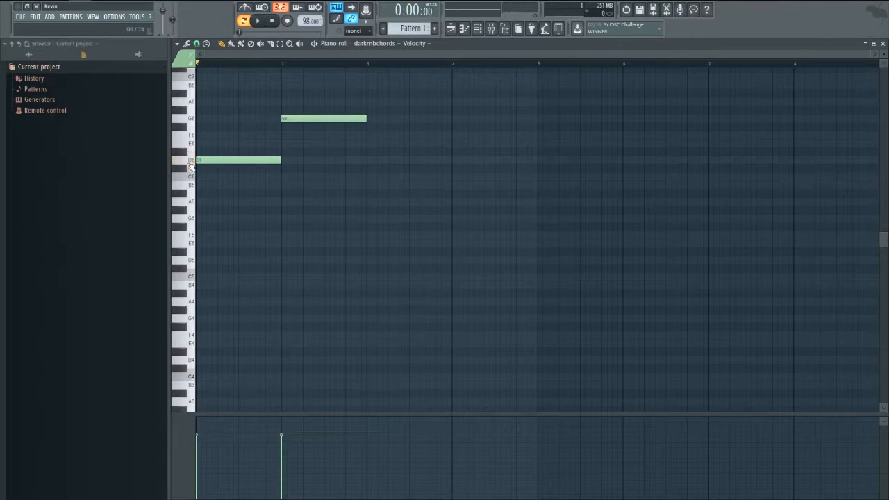
pyautogui.click(191, 136)
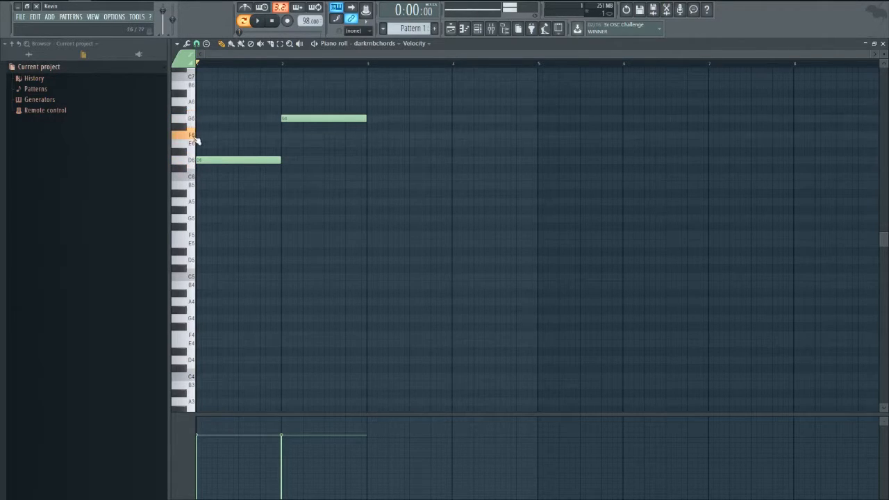
pyautogui.click(184, 157)
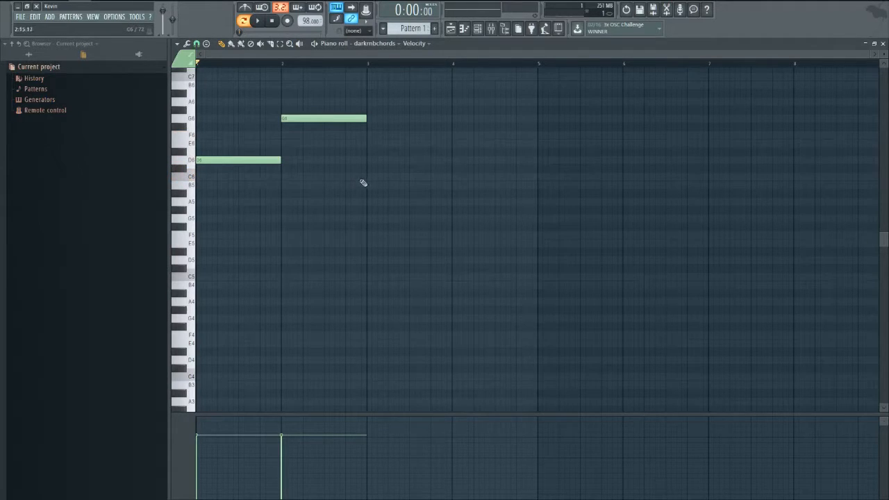
pyautogui.click(365, 176)
pyautogui.click(452, 186)
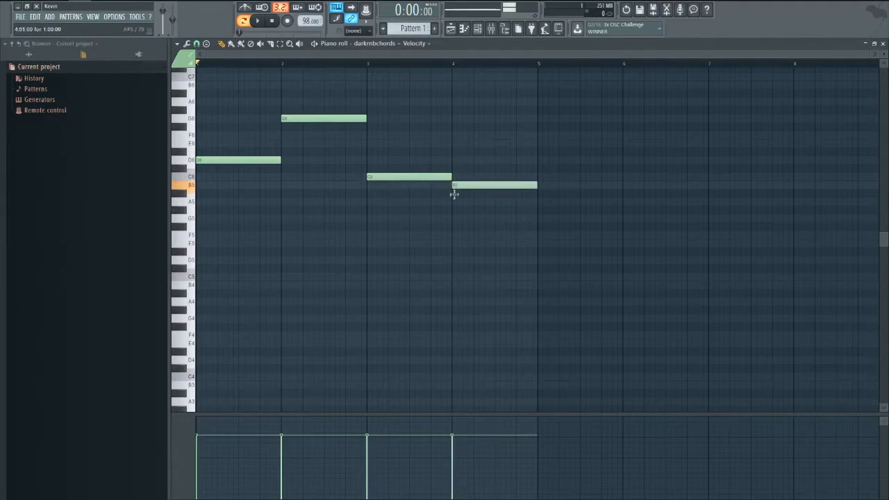
pyautogui.moveTo(453, 194); pyautogui.dragTo(453, 193)
pyautogui.press('space')
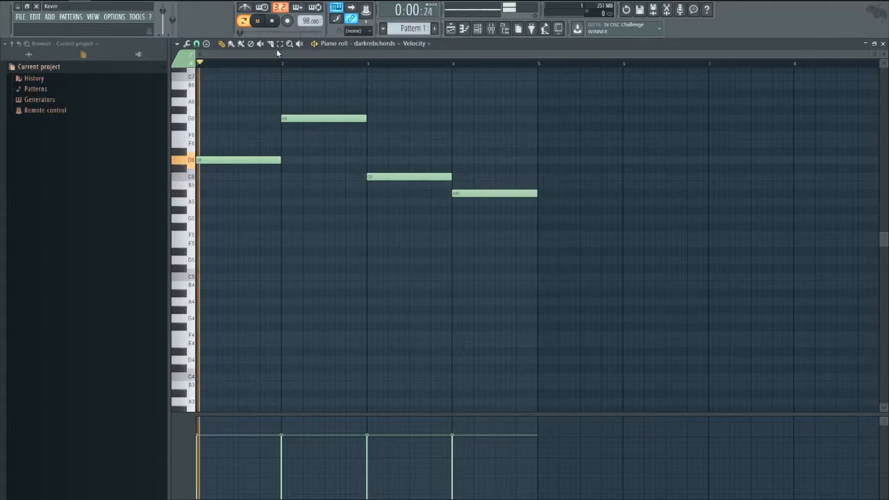
pyautogui.press('space')
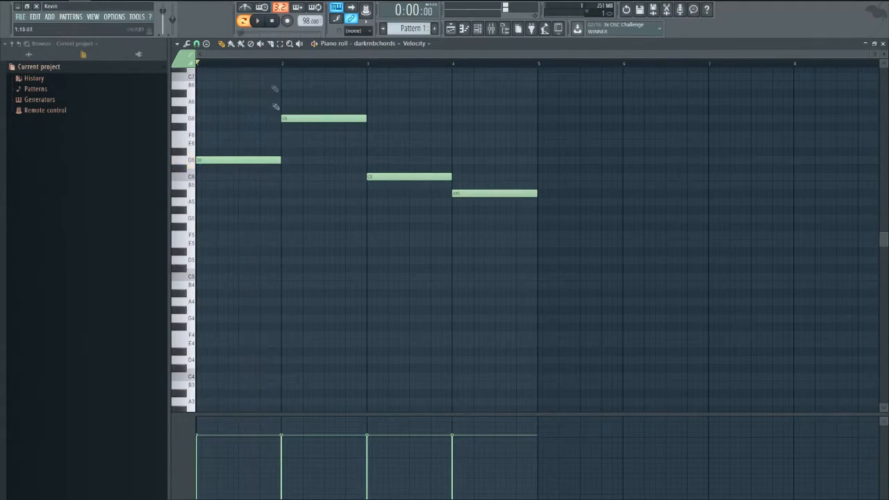
# Shorten the D6 note to half a bar and fit the G6 note into the second half of bar 1
pyautogui.moveTo(281, 161); pyautogui.dragTo(225, 166)
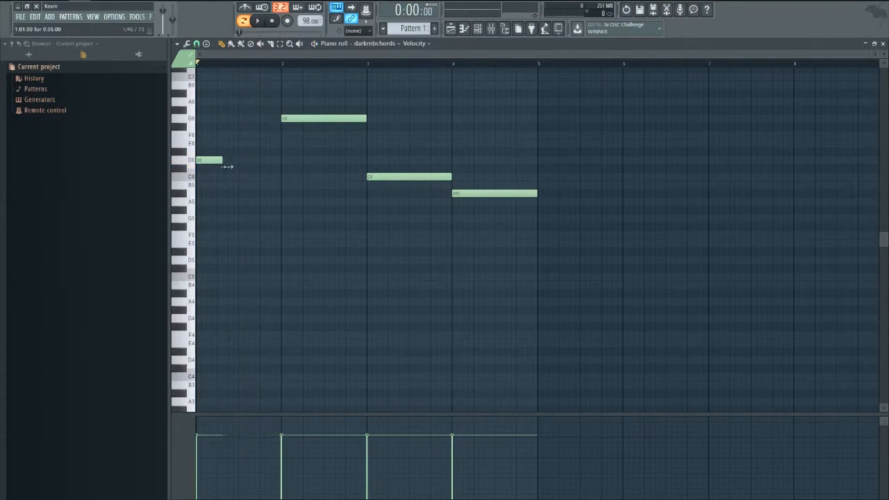
pyautogui.moveTo(287, 121); pyautogui.dragTo(244, 118)
pyautogui.click(331, 118)
pyautogui.rightClick(332, 118)
pyautogui.moveTo(323, 118); pyautogui.dragTo(282, 119)
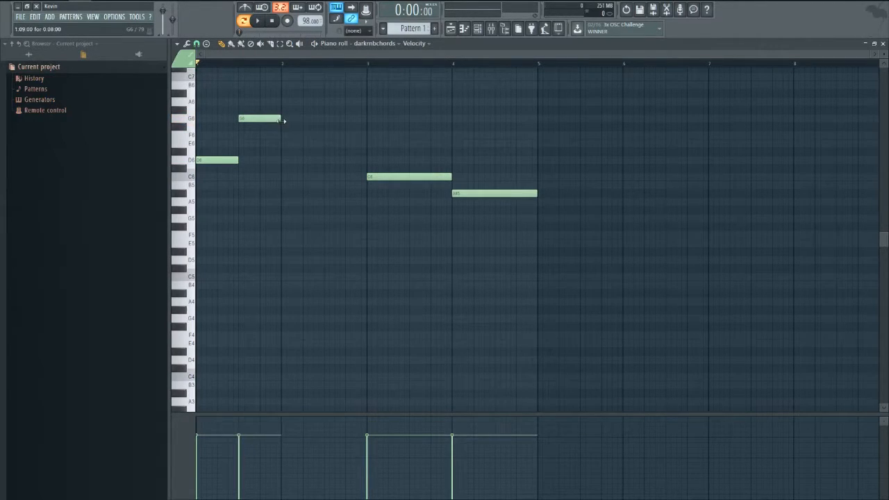
# Move the C6 and A#5 notes into bar 2 as consecutive half-bar notes
pyautogui.click(364, 171)
pyautogui.rightClick(372, 171)
pyautogui.moveTo(381, 176); pyautogui.dragTo(297, 175)
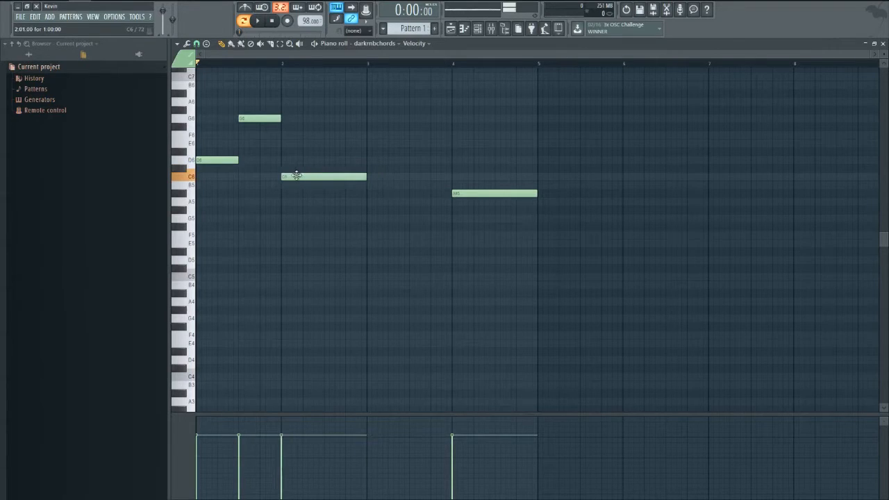
pyautogui.moveTo(363, 178); pyautogui.dragTo(324, 177)
pyautogui.moveTo(474, 191); pyautogui.dragTo(365, 192)
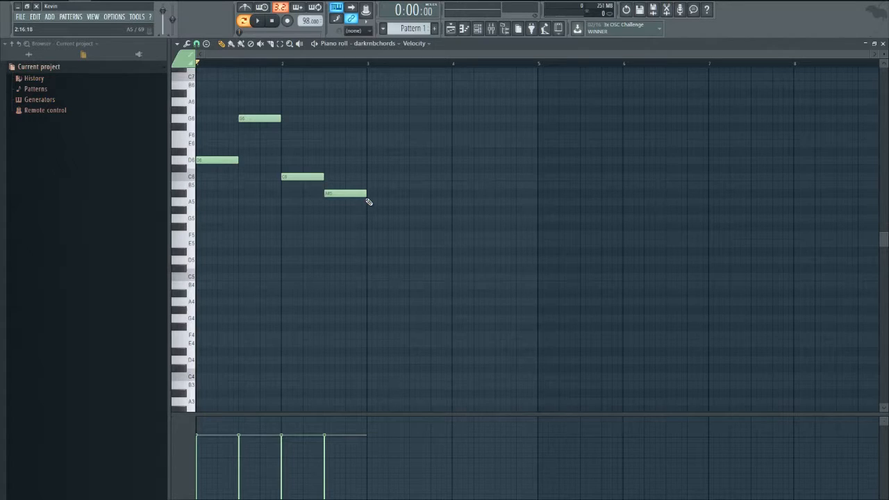
# Play the melody, lower the project tempo to 70 BPM, and stop playback
pyautogui.press('space')
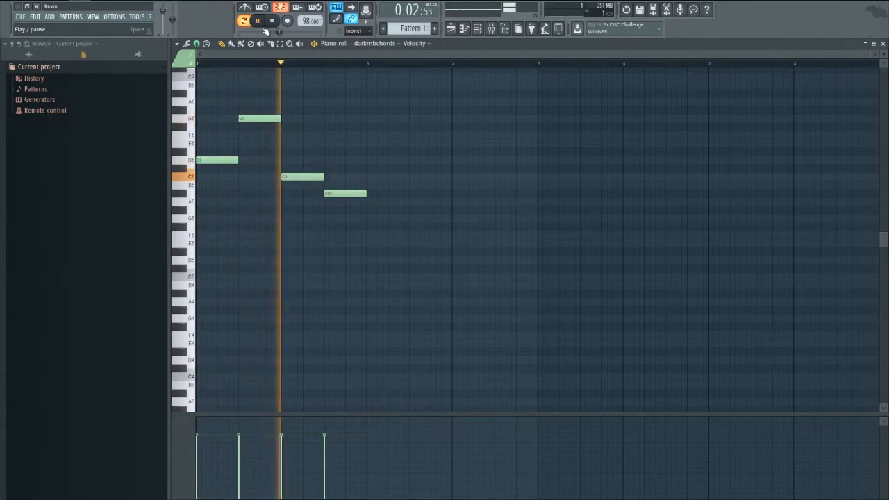
pyautogui.moveTo(302, 20); pyautogui.dragTo(301, 28)
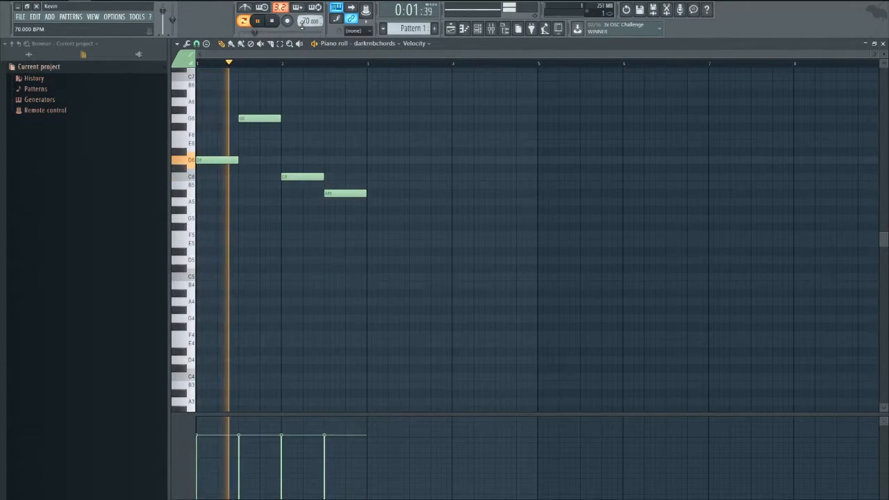
pyautogui.click(273, 21)
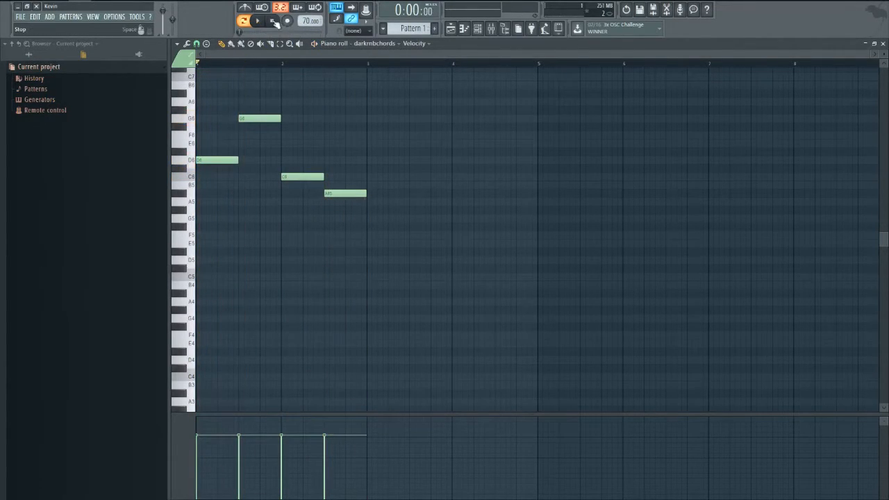
# Add half-bar A#5 and G5 notes beneath the first D6 to form a chord, and play it back
pyautogui.click(201, 186)
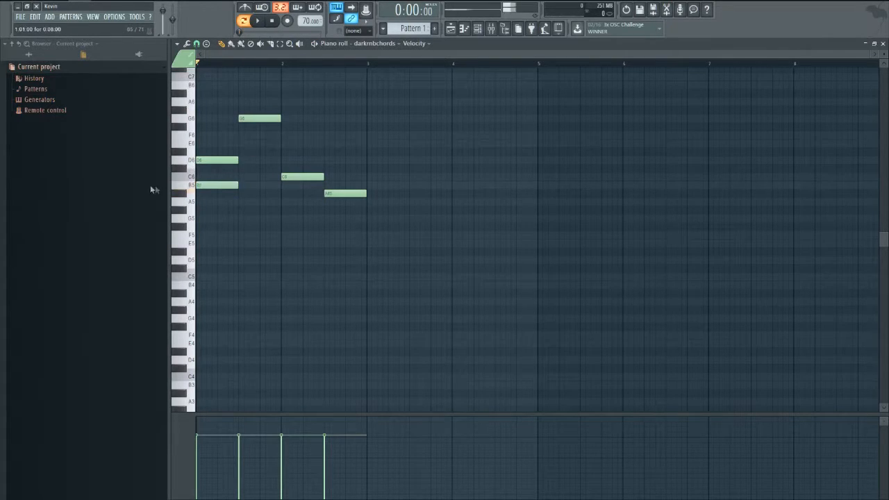
pyautogui.click(199, 210)
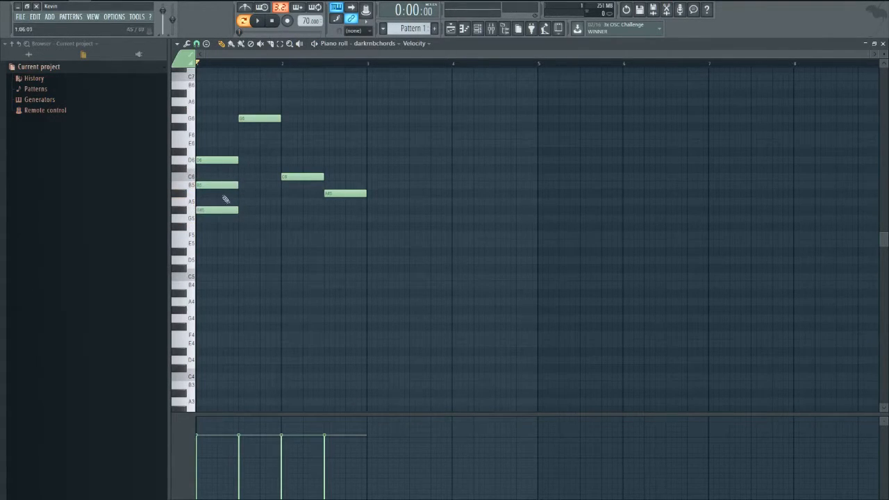
pyautogui.moveTo(208, 210); pyautogui.dragTo(205, 219)
pyautogui.click(261, 24)
pyautogui.click(272, 22)
pyautogui.moveTo(213, 217)
pyautogui.mouseDown()
pyautogui.moveTo(210, 185)
pyautogui.moveTo(204, 220)
pyautogui.mouseUp()
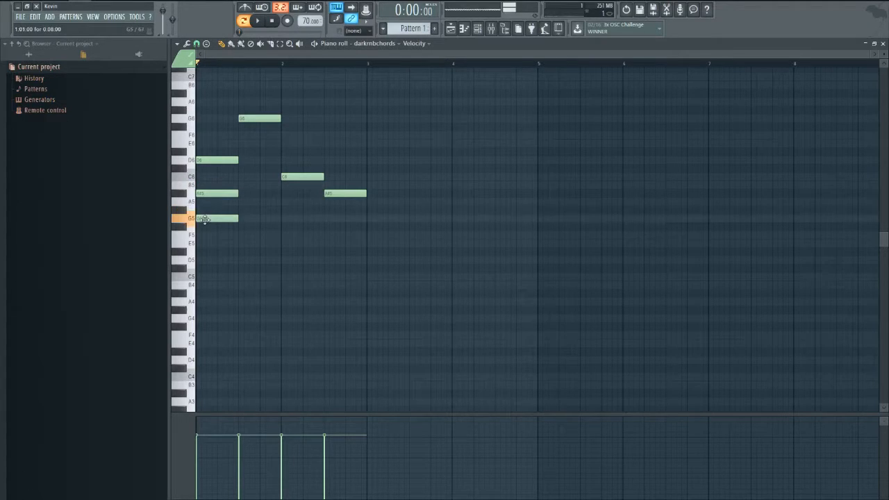
pyautogui.click(259, 23)
pyautogui.click(272, 22)
# Add half-bar C6 and D#6 notes beneath the G6 in bar 1 and play the chords
pyautogui.moveTo(243, 135); pyautogui.dragTo(234, 183)
pyautogui.moveTo(256, 139); pyautogui.dragTo(252, 150)
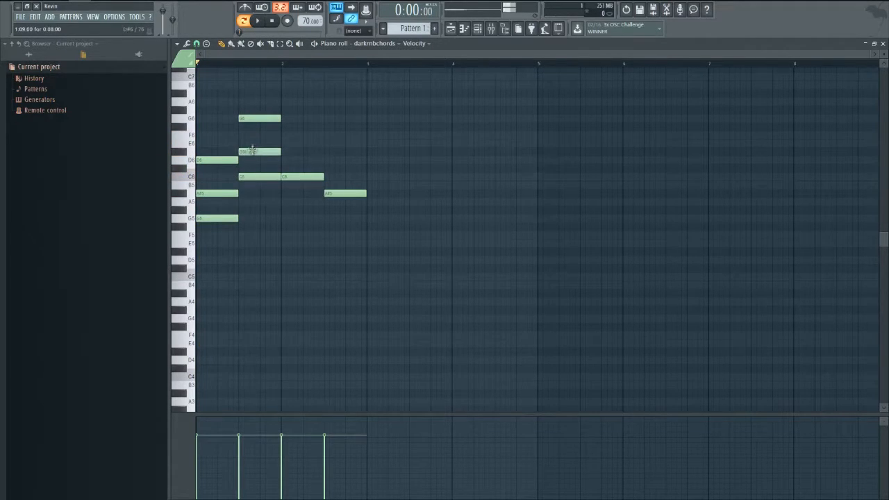
pyautogui.click(257, 20)
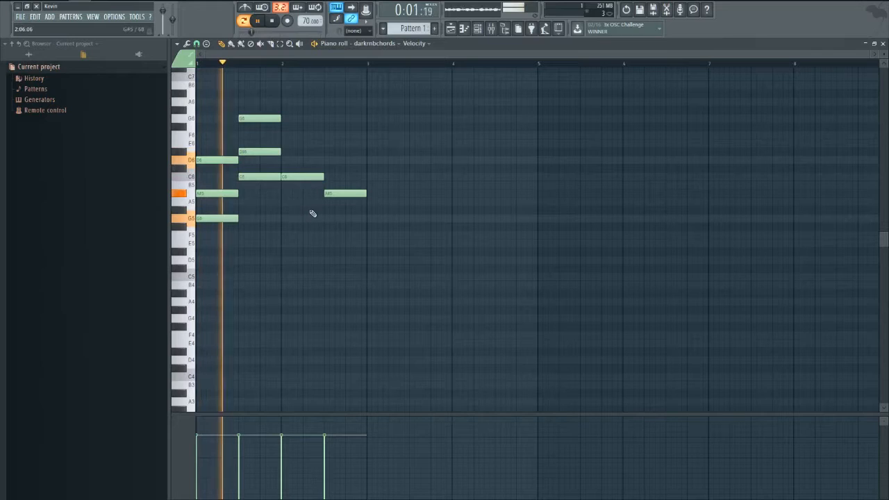
# Add half-bar A5 and F#5 notes beneath the C6 at the start of bar 2 and play the chords
pyautogui.press('space')
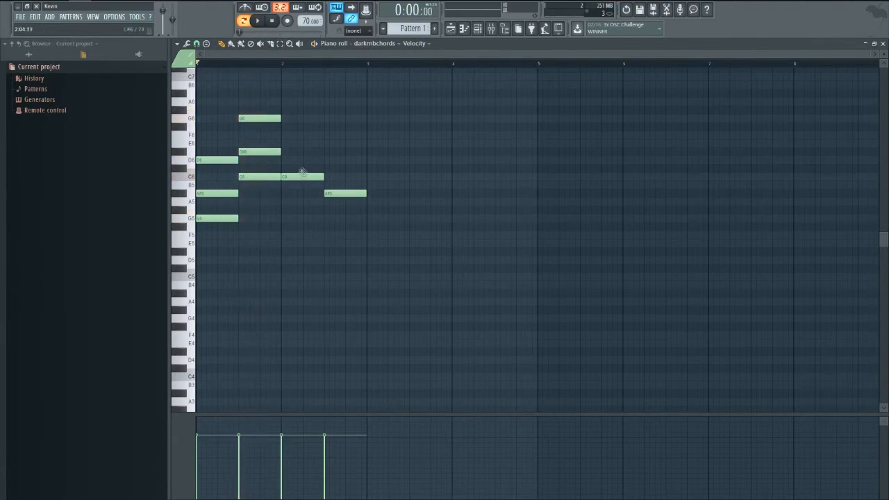
pyautogui.moveTo(280, 190); pyautogui.dragTo(280, 238)
pyautogui.click(279, 219)
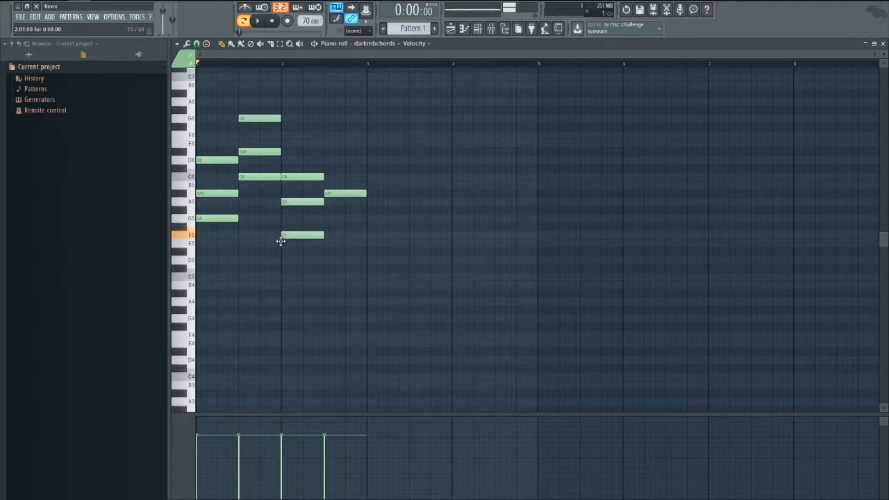
pyautogui.click(256, 25)
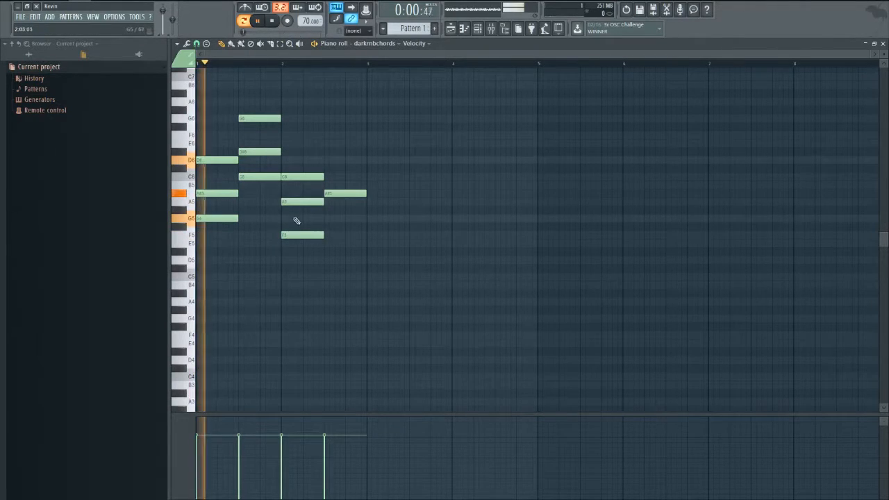
pyautogui.moveTo(294, 233); pyautogui.dragTo(294, 224)
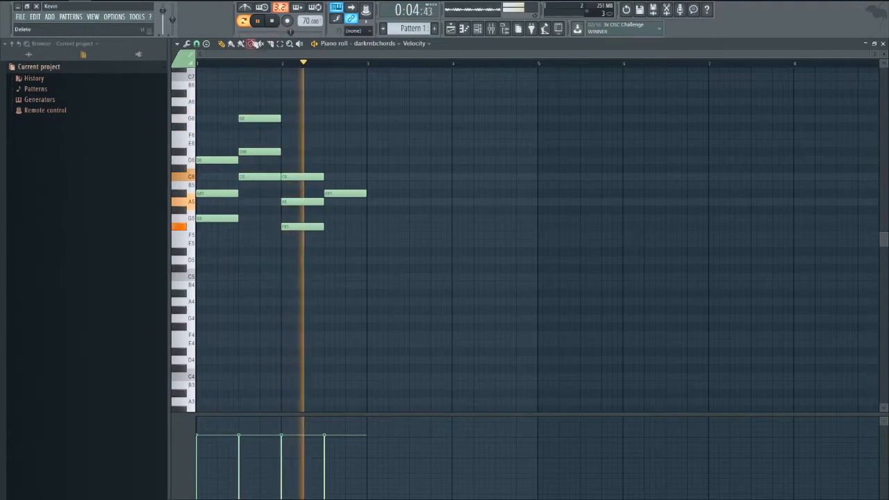
pyautogui.press('space')
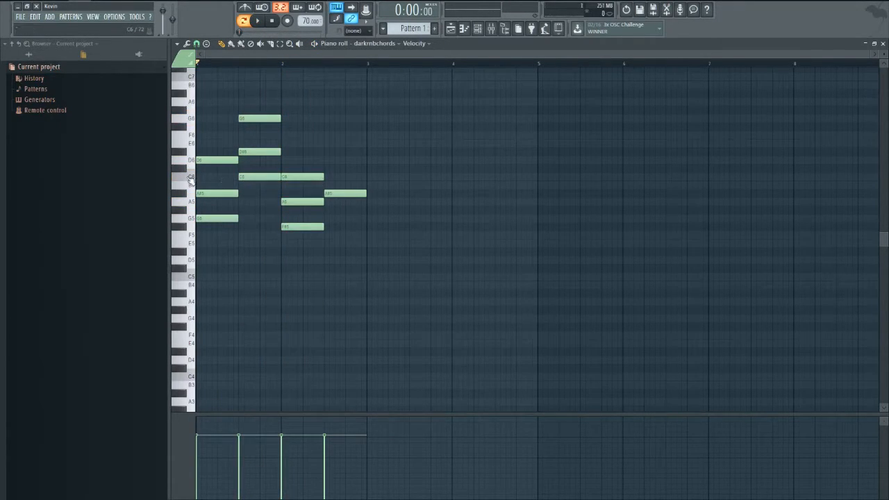
# Raise the final A#5 note to D#6, add half-bar B5 and G#5 notes beneath it, and play the chords
pyautogui.click(192, 144)
pyautogui.click(183, 152)
pyautogui.moveTo(334, 193); pyautogui.dragTo(335, 150)
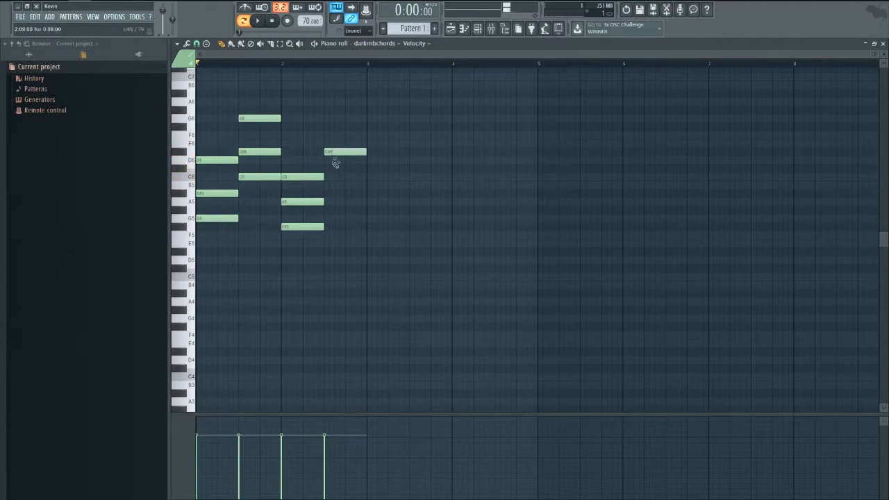
pyautogui.click(326, 176)
pyautogui.click(326, 193)
pyautogui.moveTo(325, 201); pyautogui.dragTo(324, 210)
pyautogui.moveTo(340, 171); pyautogui.dragTo(343, 184)
pyautogui.click(257, 20)
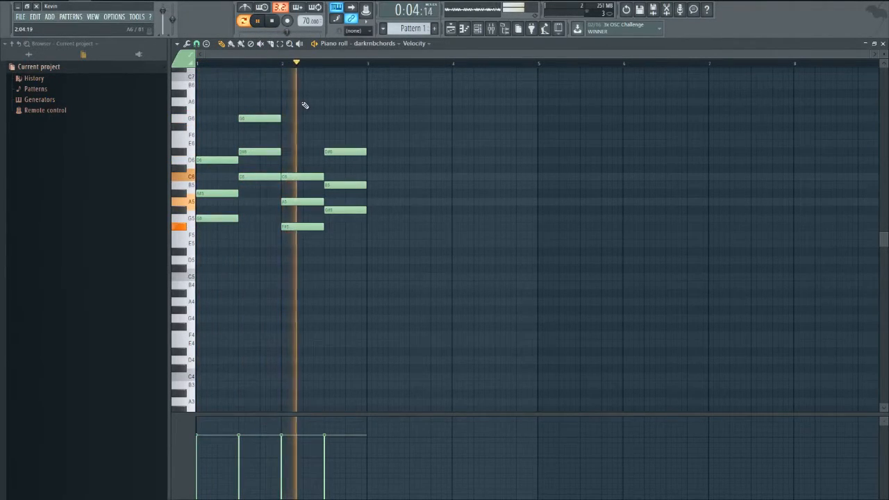
pyautogui.press('space')
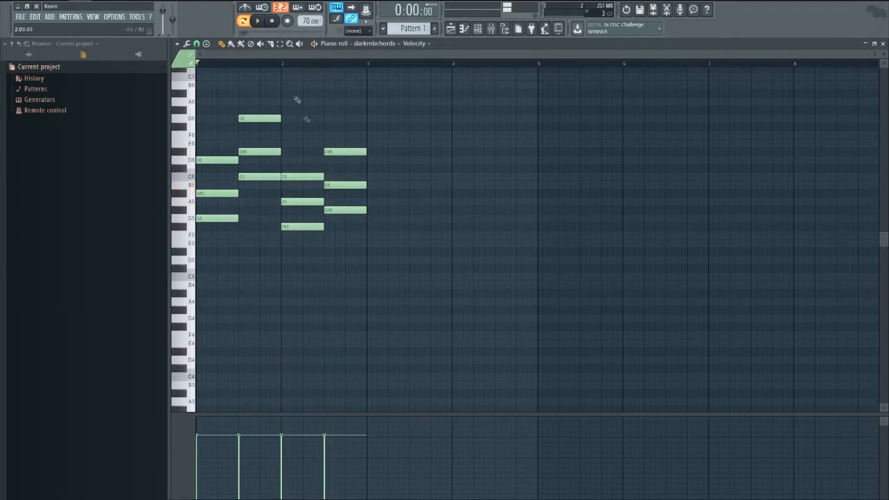
# Raise the last chord's B5 to C6 and its G#5 to A5, playing the progression back after each change
pyautogui.moveTo(342, 194); pyautogui.dragTo(342, 186)
pyautogui.press('space')
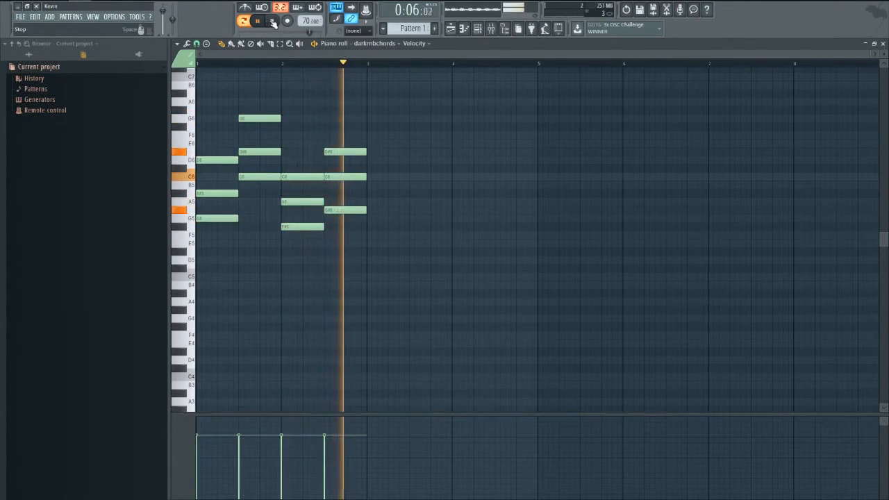
pyautogui.press('space')
pyautogui.moveTo(336, 219); pyautogui.dragTo(336, 209)
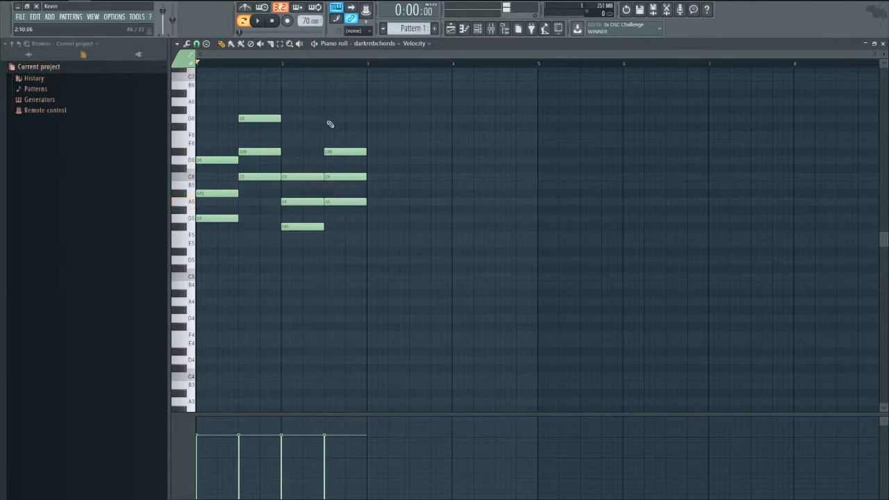
pyautogui.press('space')
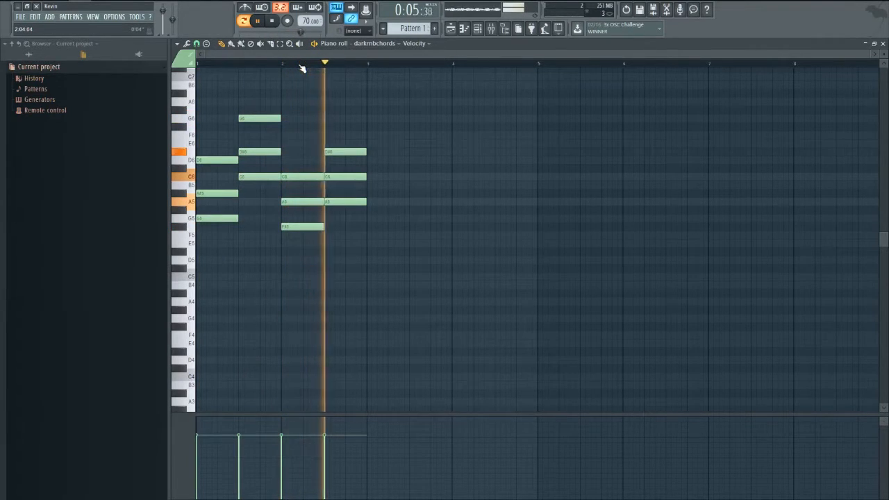
pyautogui.click(272, 22)
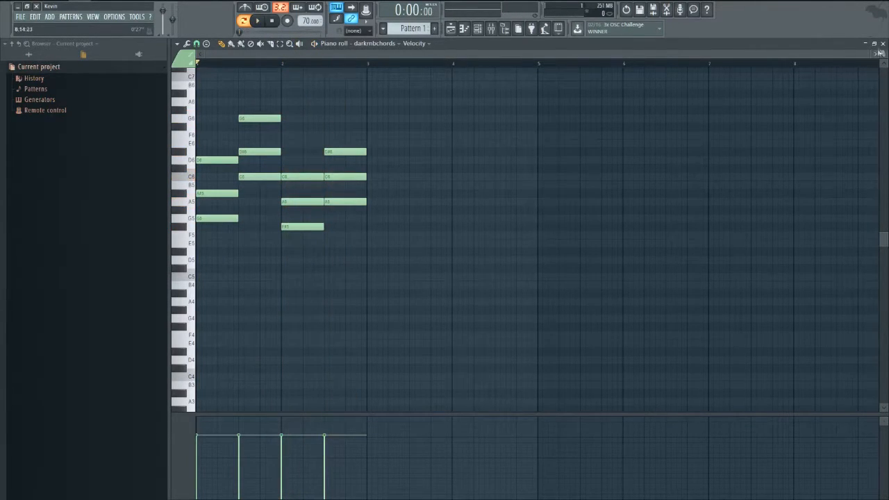
# Close the note editor, open the darkrnbchords GMS synth, and try LFO 1's rate while the chords play
pyautogui.click(881, 43)
pyautogui.click(278, 160)
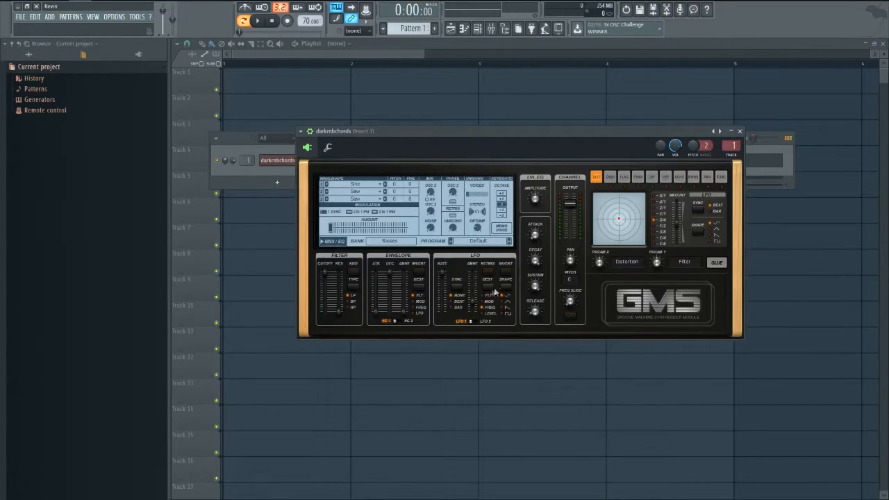
pyautogui.click(442, 276)
pyautogui.click(257, 22)
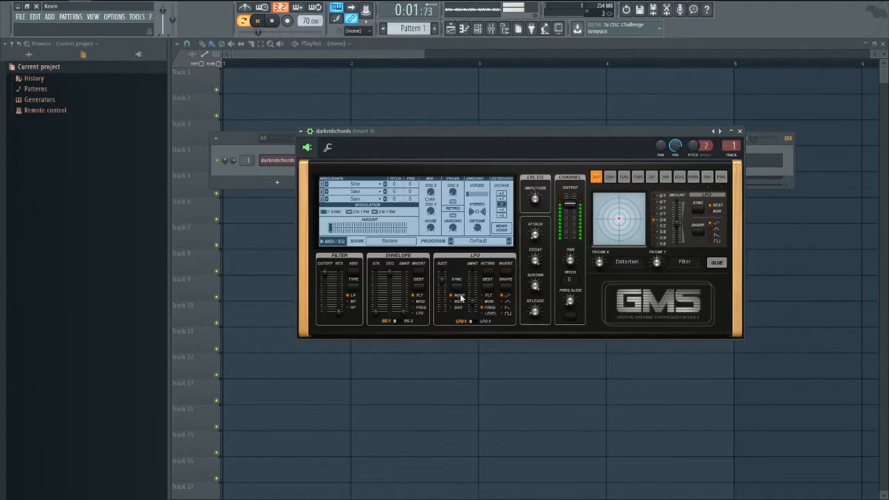
pyautogui.moveTo(442, 283); pyautogui.dragTo(441, 288)
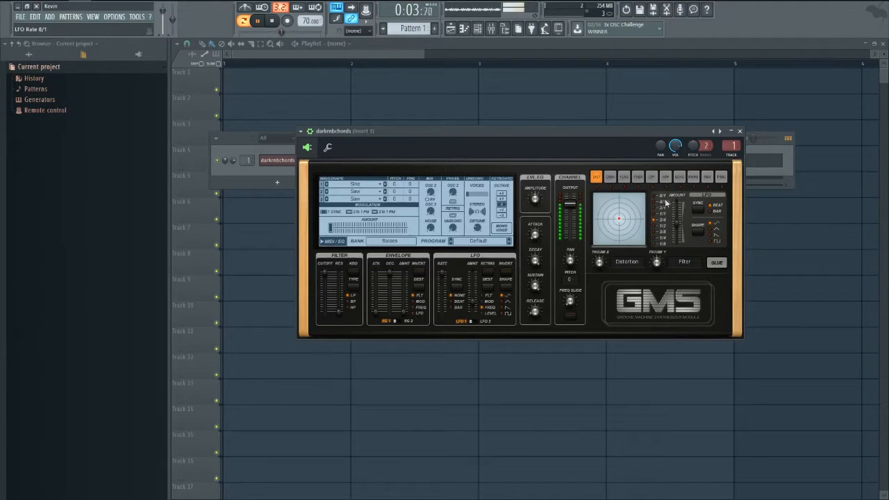
# Reopen the darkrnbchords synth, raise LFO 1's amount, and play the chords
pyautogui.click(739, 131)
pyautogui.rightClick(278, 160)
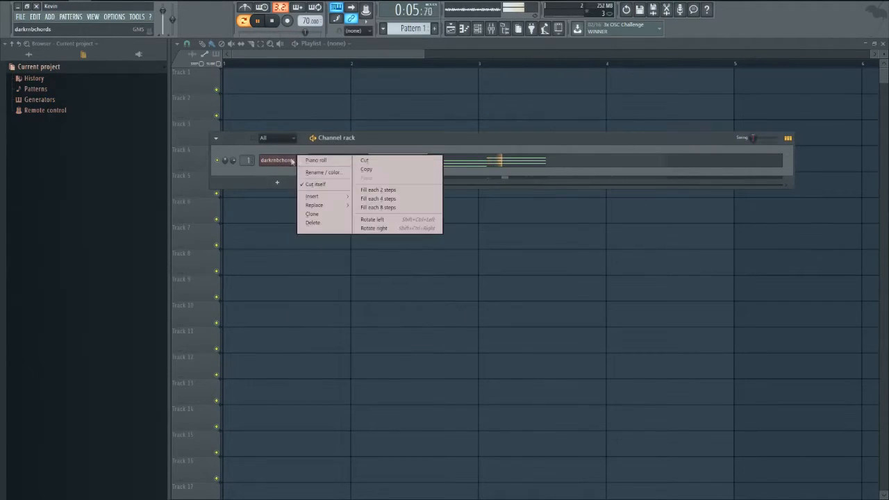
pyautogui.click(312, 159)
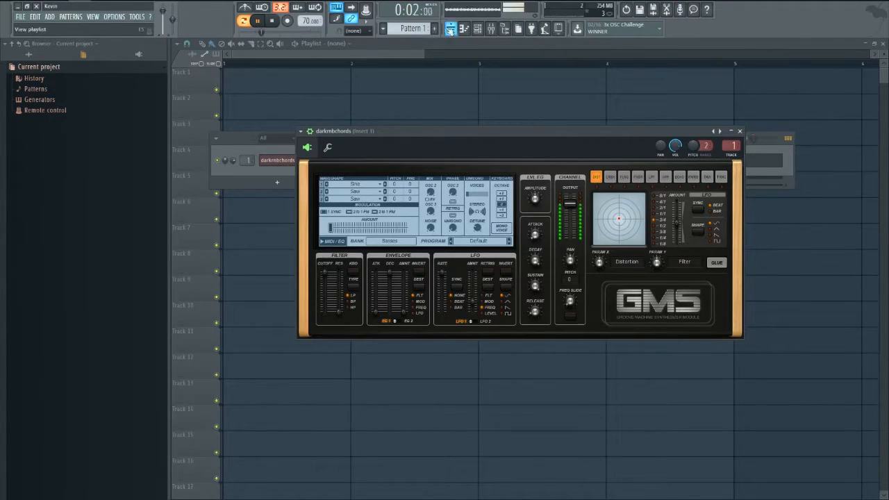
pyautogui.press('space')
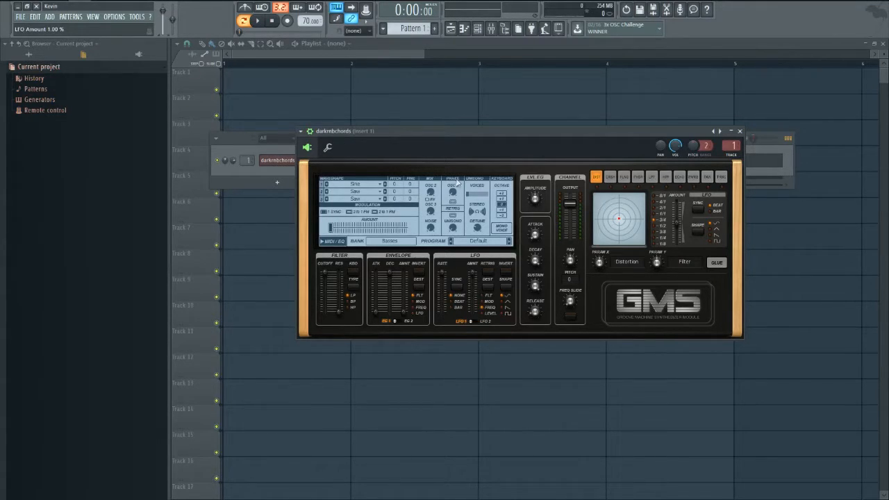
pyautogui.click(257, 21)
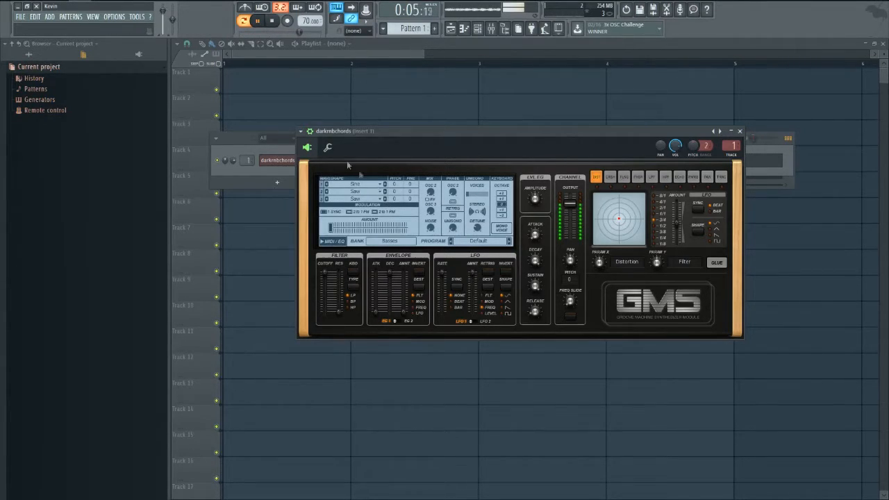
# Reload the darkrnbchords preset in GMS during playback, and stop the chords
pyautogui.click(301, 130)
pyautogui.moveTo(347, 159)
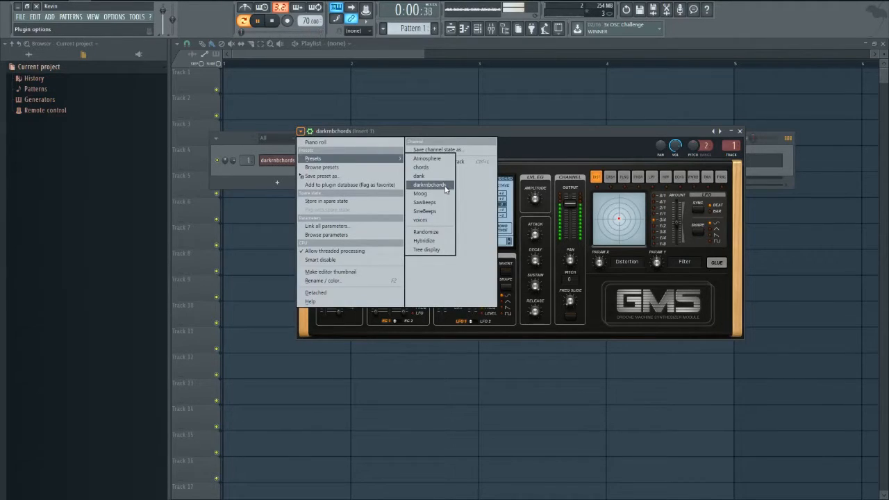
pyautogui.click(438, 185)
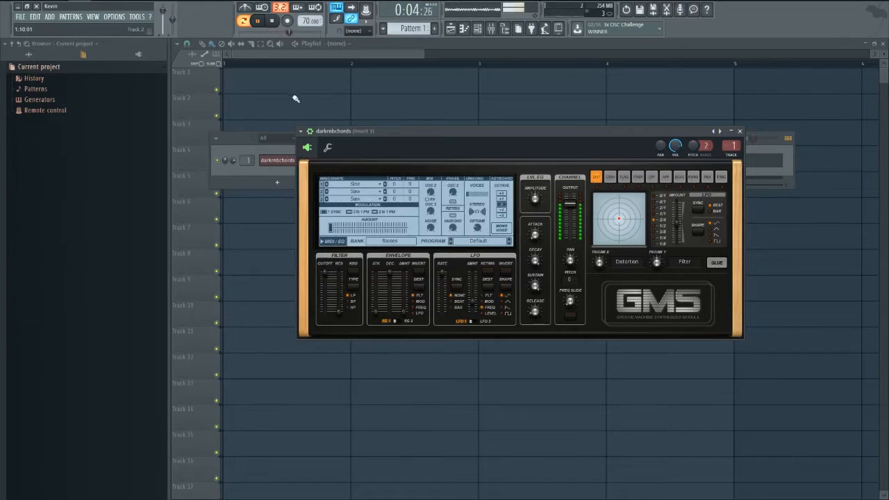
pyautogui.press('space')
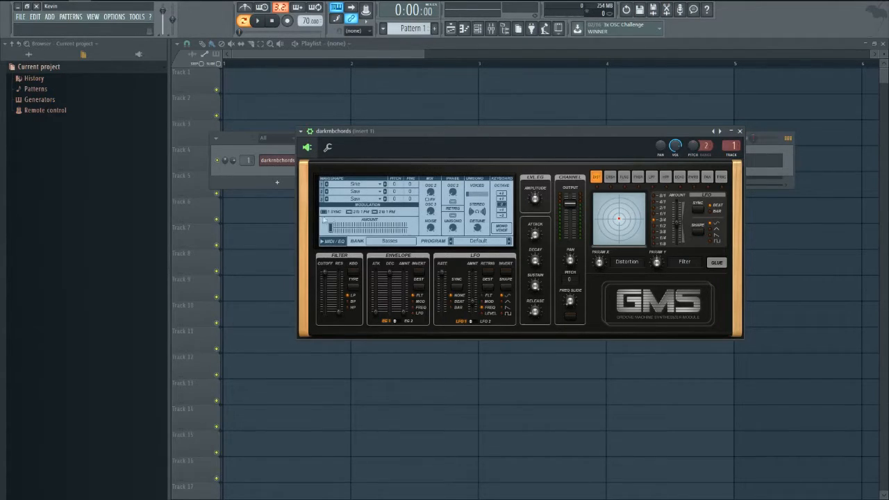
# Load the Moog preset in GMS, raise LFO 1's rate, and play test notes before and after the change
pyautogui.click(431, 231)
pyautogui.click(300, 131)
pyautogui.moveTo(332, 163)
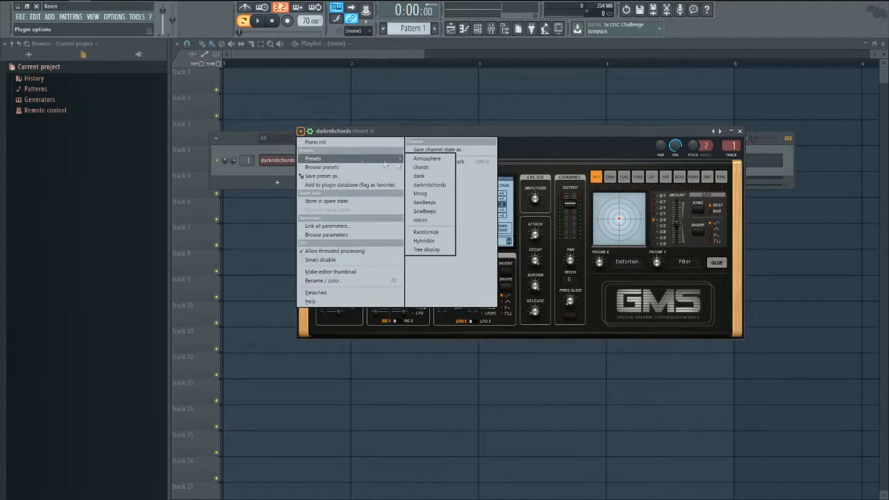
pyautogui.click(436, 194)
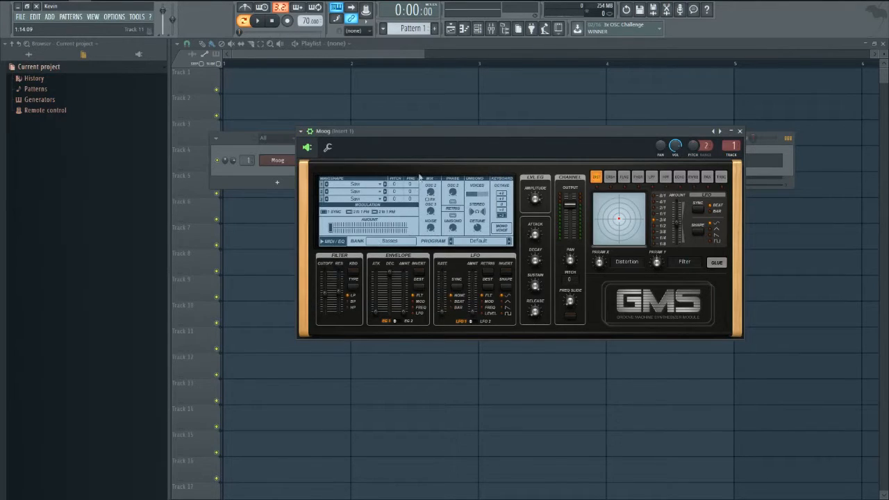
pyautogui.press('z')
pyautogui.moveTo(442, 312); pyautogui.dragTo(442, 272)
pyautogui.press('z')
pyautogui.click(739, 130)
pyautogui.click(293, 179)
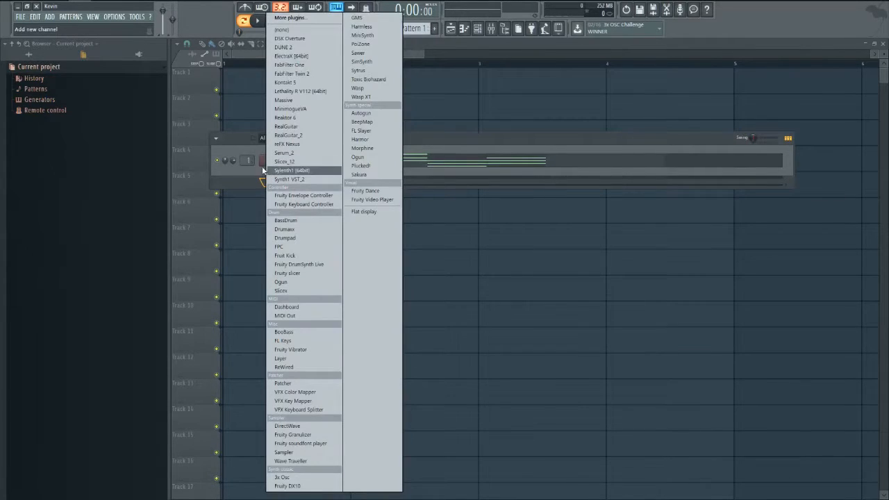
pyautogui.press('Escape')
pyautogui.rightClick(284, 161)
pyautogui.click(279, 166)
# Switch the synth back to the darkrnbchords preset and play the chords
pyautogui.click(301, 130)
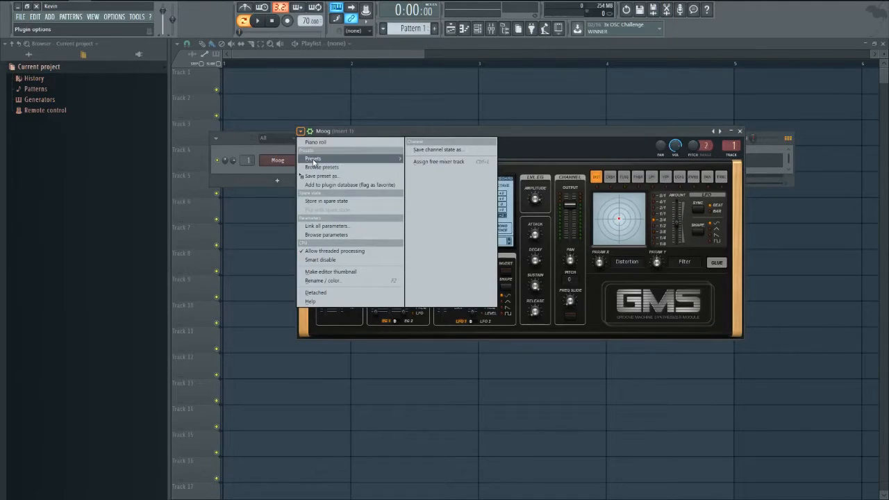
pyautogui.moveTo(314, 158)
pyautogui.click(445, 185)
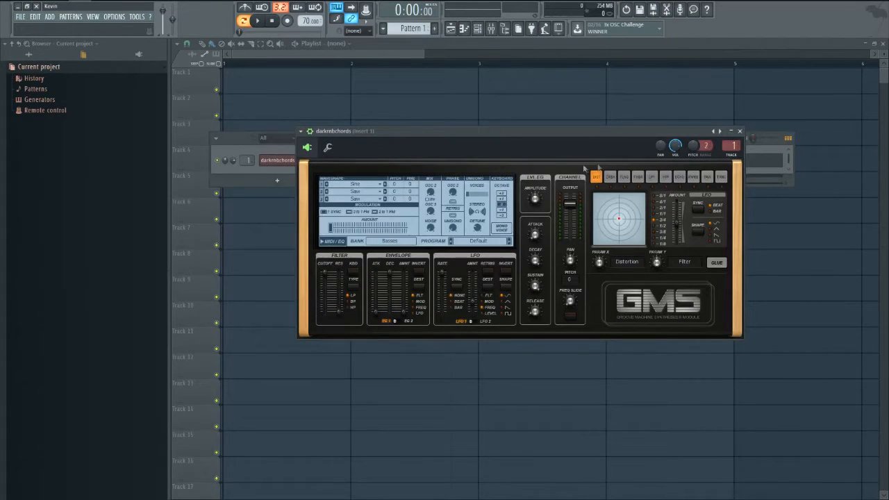
pyautogui.press('space')
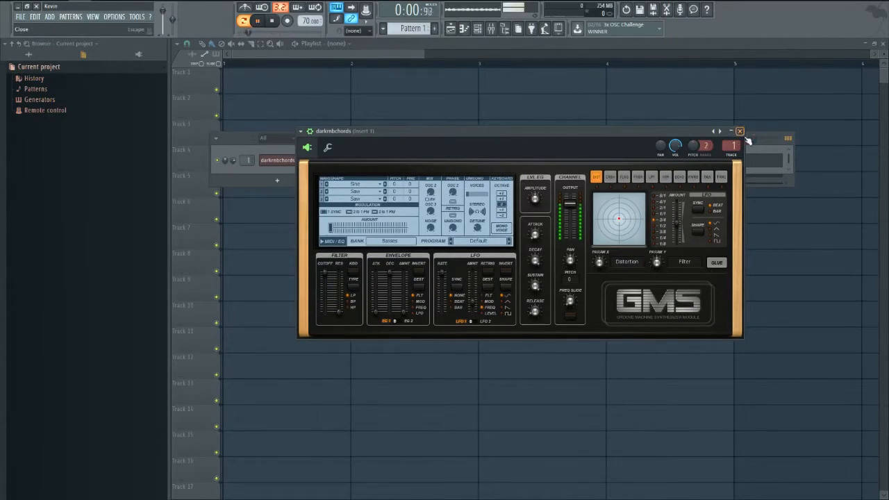
# Close the chord synth and add a new GMS channel to the project
pyautogui.click(740, 132)
pyautogui.click(271, 180)
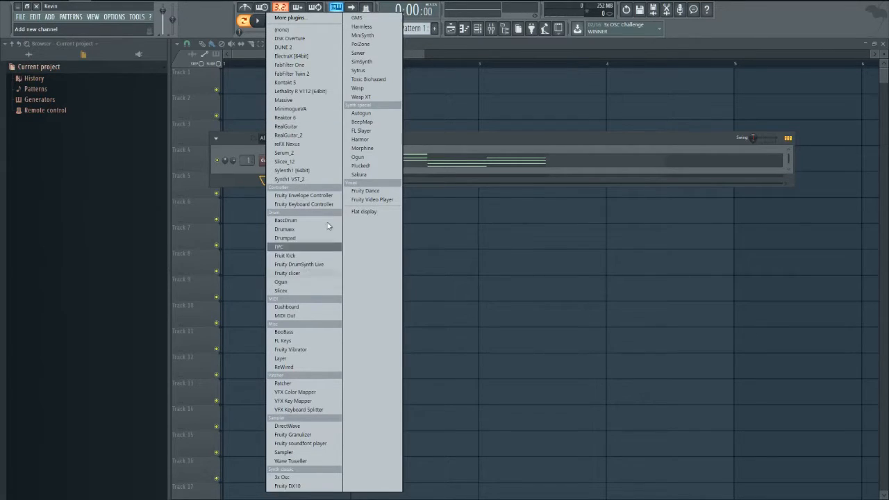
pyautogui.click(359, 17)
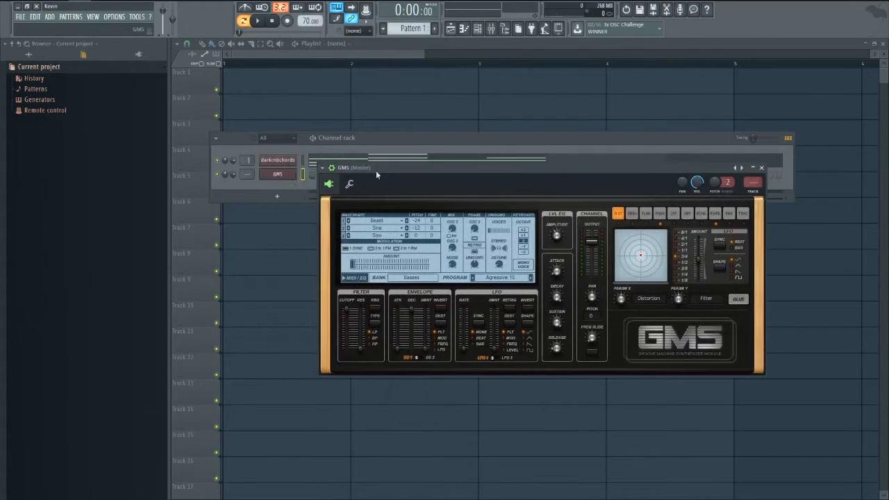
# Examine the lowest and highest notes of each chord in the darkrnbchords piano roll
pyautogui.click(284, 161)
pyautogui.click(311, 160)
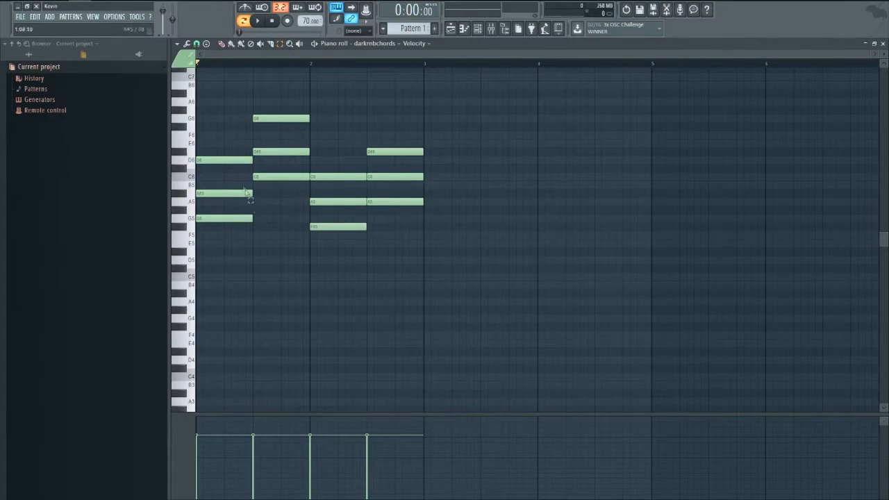
pyautogui.moveTo(212, 216); pyautogui.dragTo(256, 243)
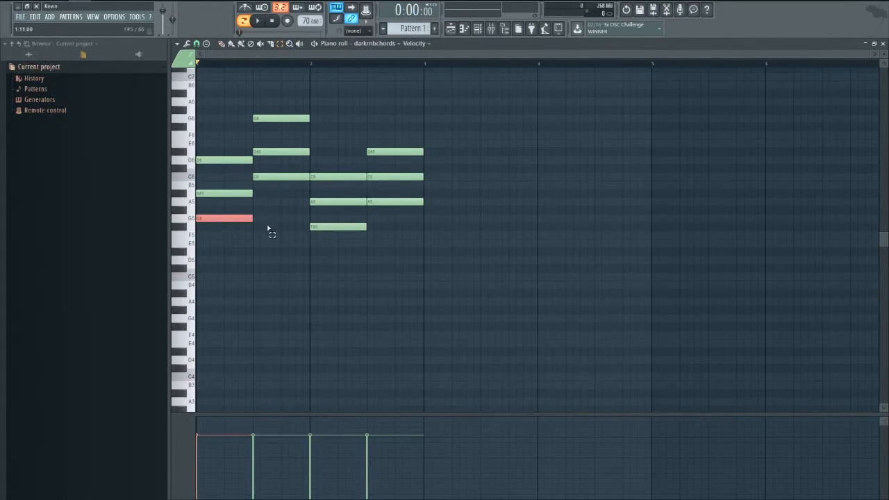
pyautogui.click(226, 159)
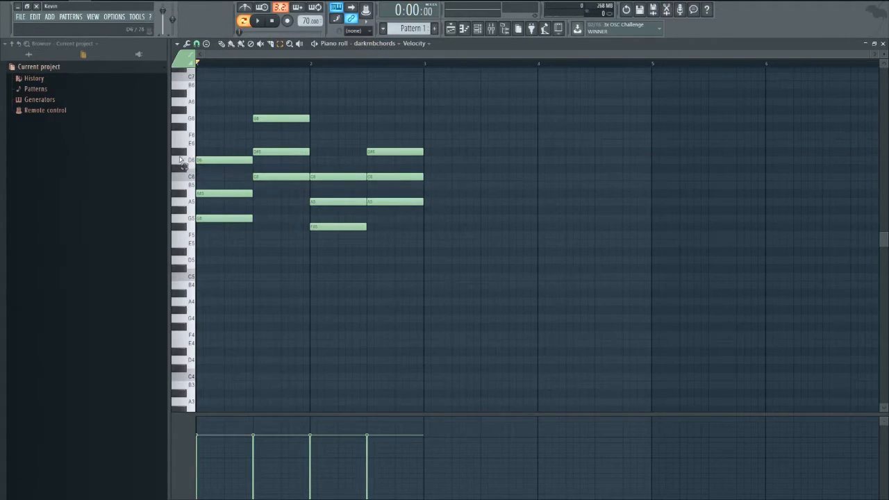
pyautogui.click(192, 120)
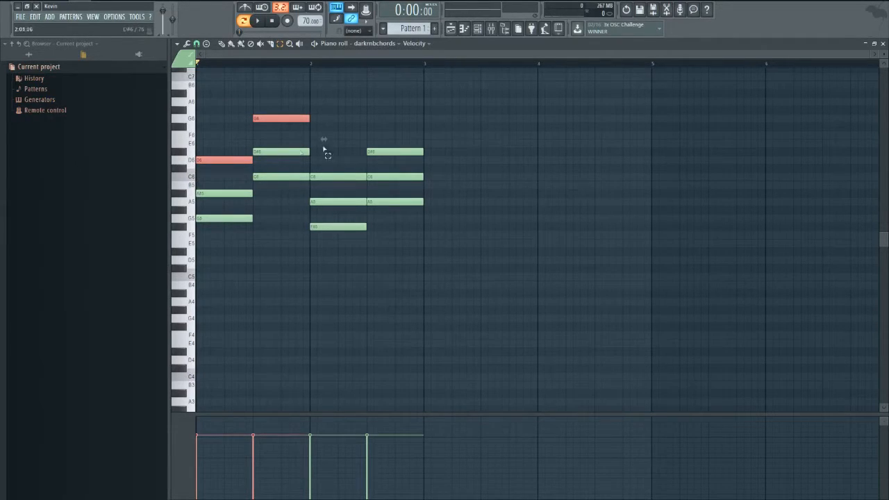
pyautogui.click(186, 151)
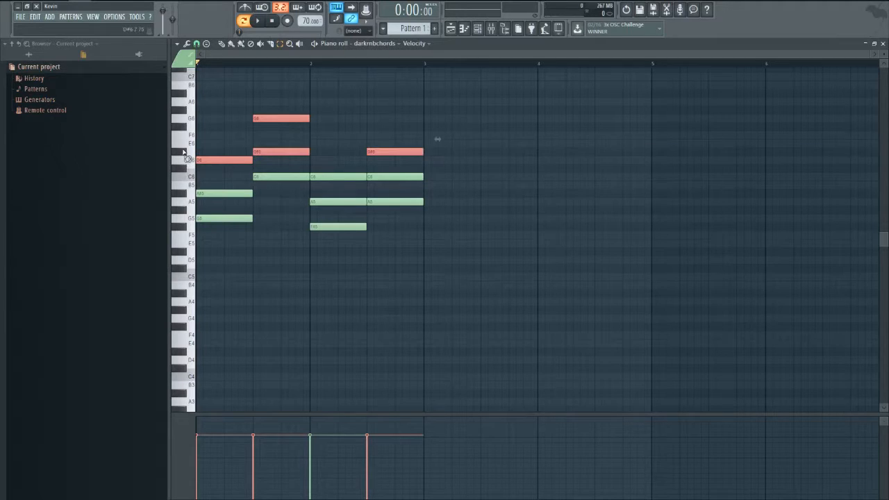
pyautogui.scroll(-1, 390, 31)
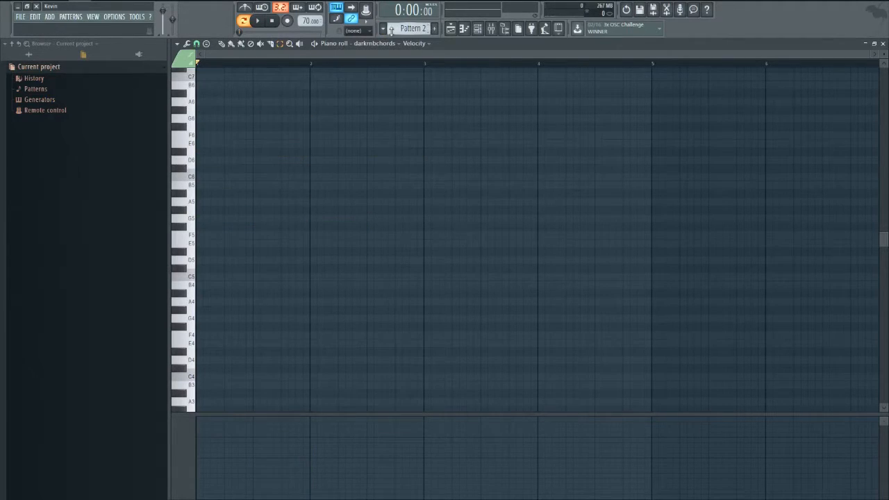
pyautogui.scroll(1, 403, 30)
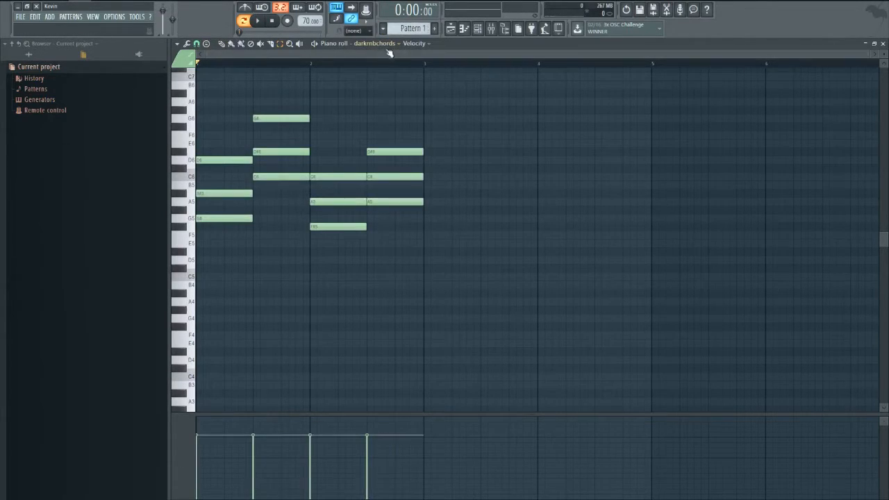
# In the GMS channel's piano roll, draw half-bar notes D6, G6, C6 and D#6 over the top notes of the chords
pyautogui.click(386, 44)
pyautogui.click(375, 62)
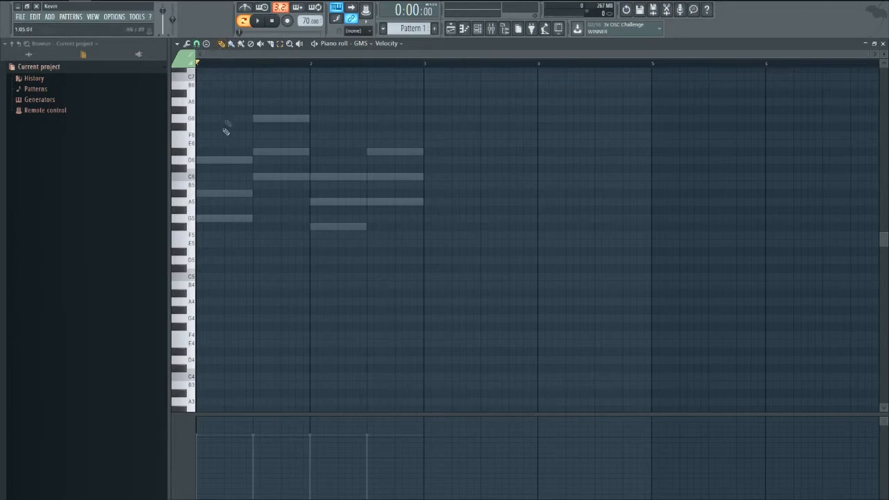
pyautogui.click(202, 160)
pyautogui.click(254, 118)
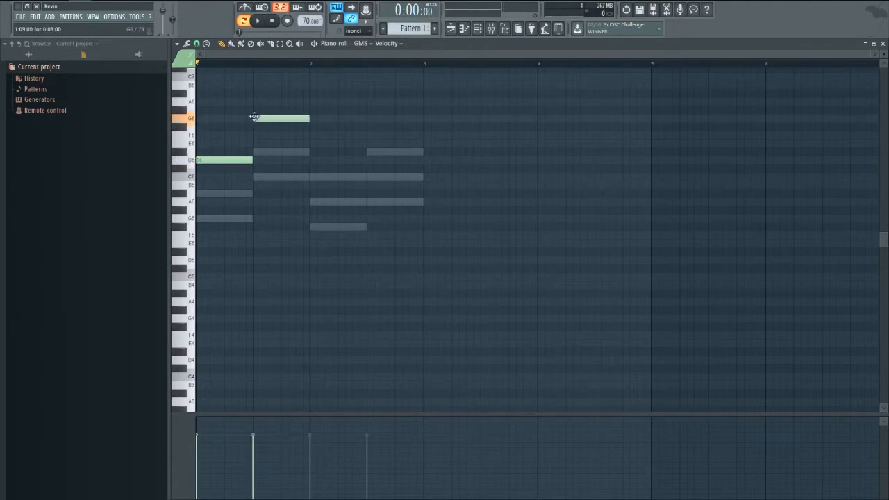
pyautogui.click(310, 176)
pyautogui.click(368, 151)
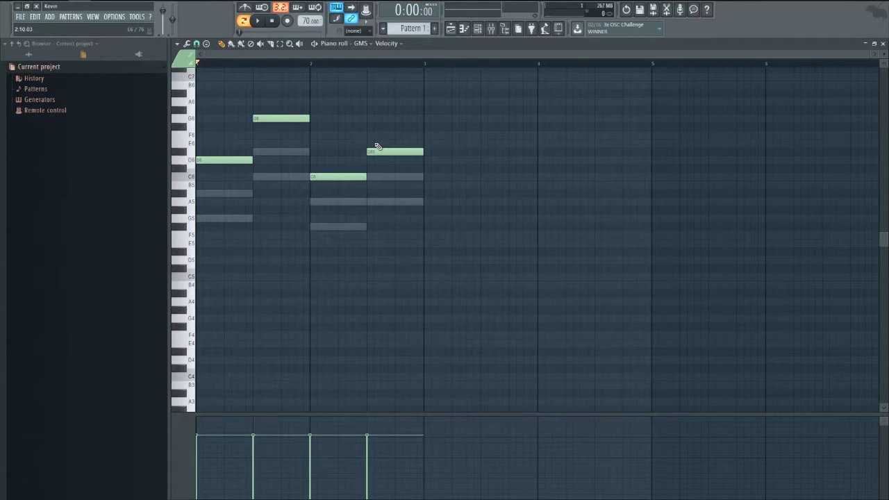
# Transpose all four GMS melody notes down one octave
pyautogui.hotkey('ctrl', 'a')
pyautogui.hotkey('ctrl', 'Down')
pyautogui.hotkey('ctrl', 'd')
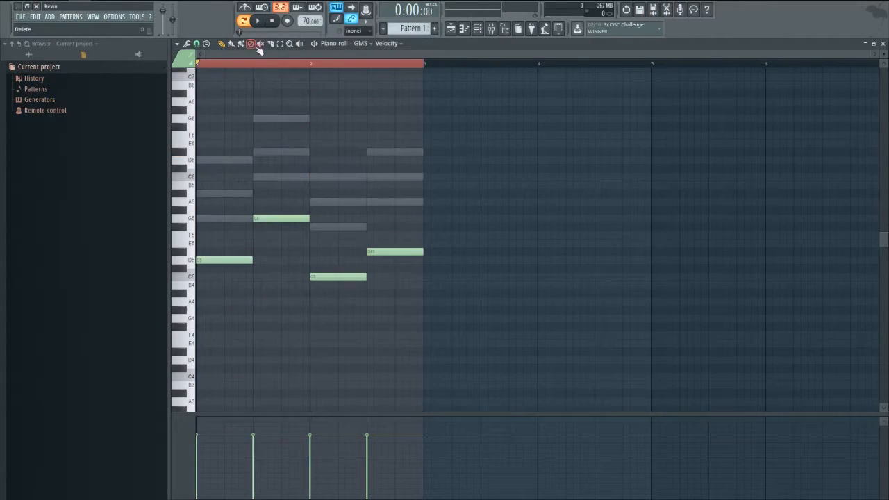
# Stretch the four GMS melody notes to one bar each so they span four bars
pyautogui.click(275, 62)
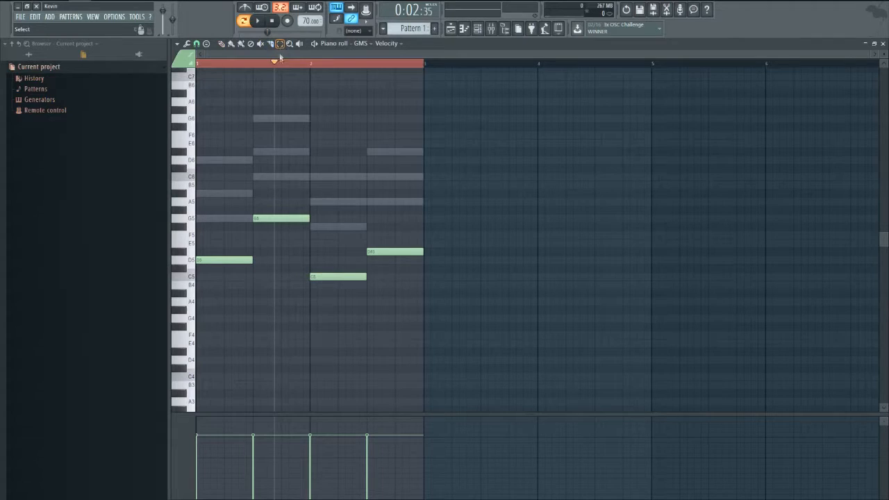
pyautogui.moveTo(418, 270); pyautogui.dragTo(44, 201)
pyautogui.moveTo(422, 313); pyautogui.dragTo(127, 186)
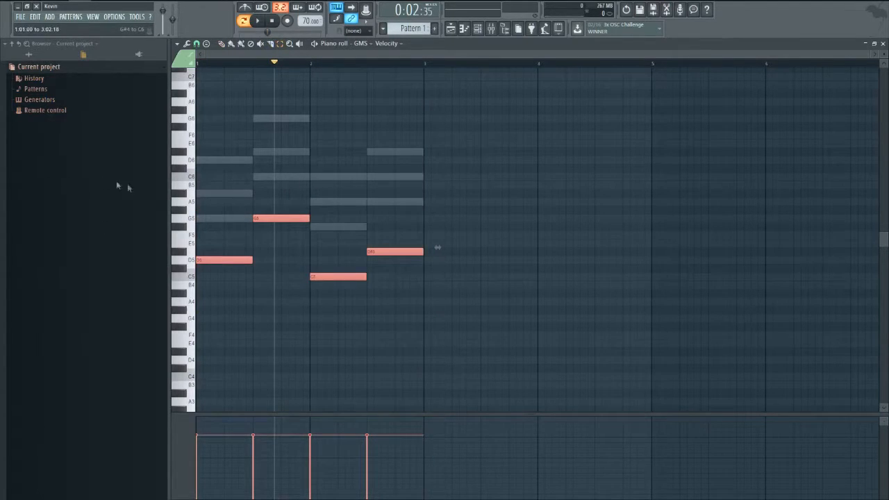
pyautogui.click(222, 44)
pyautogui.moveTo(438, 247); pyautogui.dragTo(665, 248)
pyautogui.scroll(5, 665, 251)
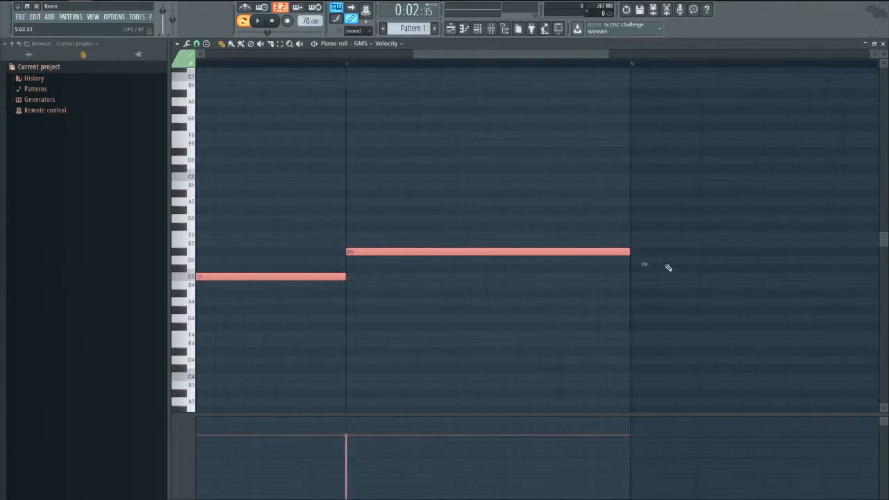
pyautogui.scroll(-5, 543, 268)
# Lengthen the first three melody notes by a quarter bar each so they overlap the following note
pyautogui.click(388, 197)
pyautogui.rightClick(410, 197)
pyautogui.click(280, 44)
pyautogui.moveTo(373, 298); pyautogui.dragTo(211, 152)
pyautogui.moveTo(281, 261); pyautogui.dragTo(302, 264)
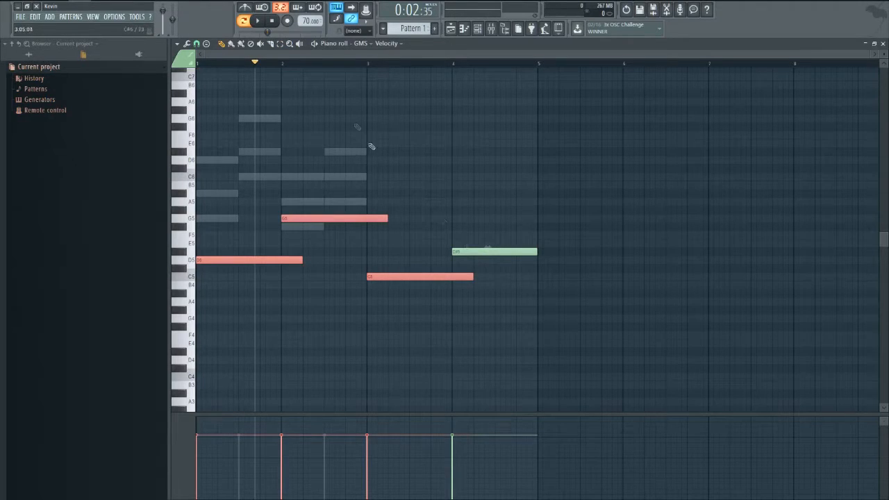
# Transpose all the melody notes down another octave, play them with the chords, and stop playback in the channel rack view
pyautogui.hotkey('ctrl', 'a')
pyautogui.hotkey('ctrl', 'Down')
pyautogui.click(318, 44)
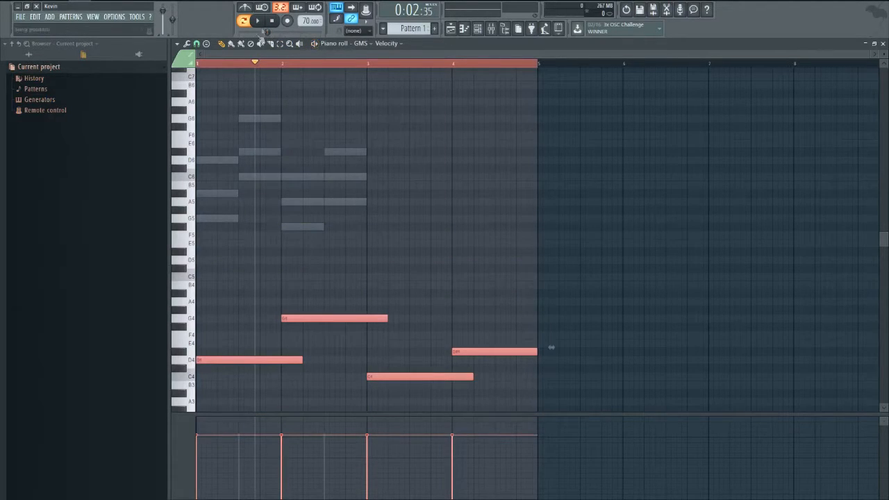
pyautogui.doubleClick(281, 45)
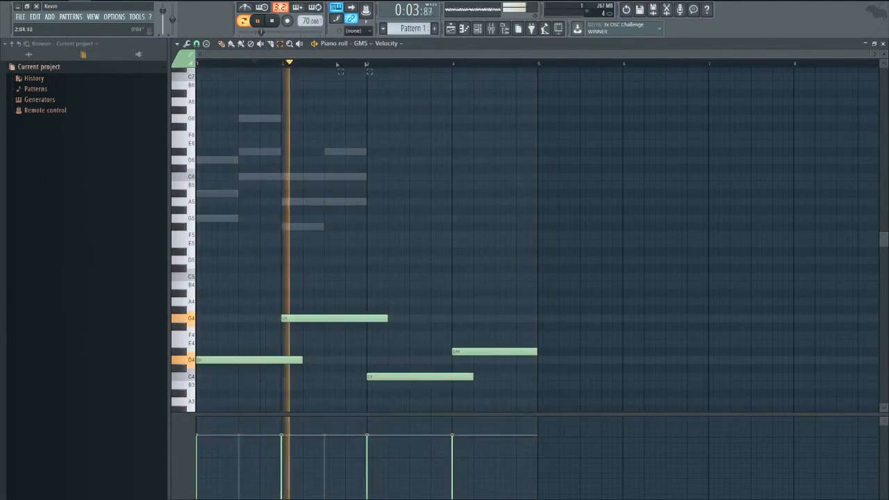
pyautogui.click(883, 44)
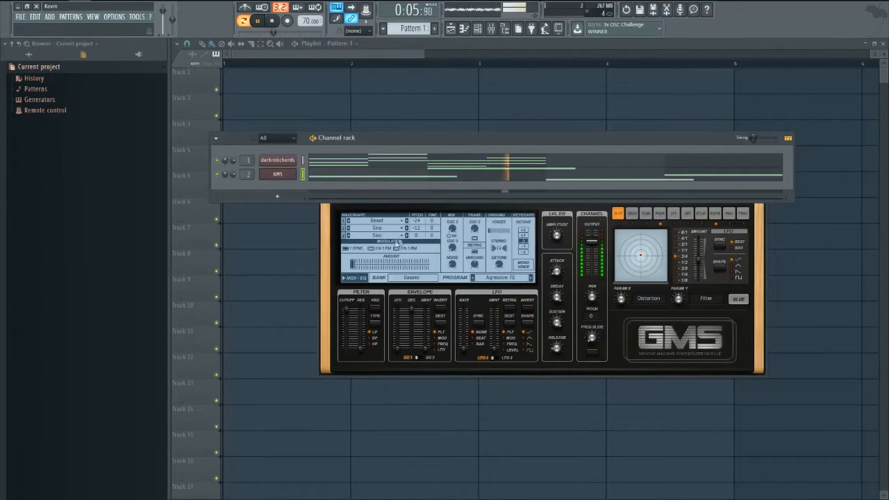
pyautogui.click(272, 22)
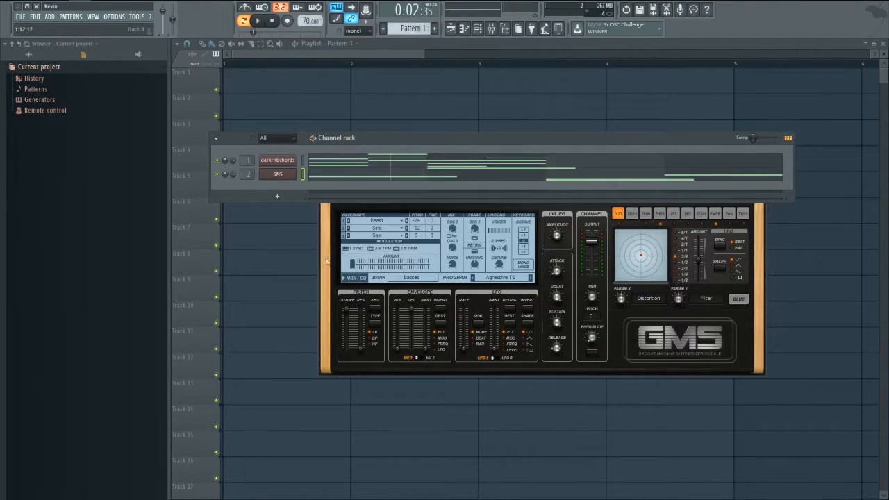
# Load the Moog preset in the second GMS channel and start playback
pyautogui.click(322, 168)
pyautogui.moveTo(334, 197)
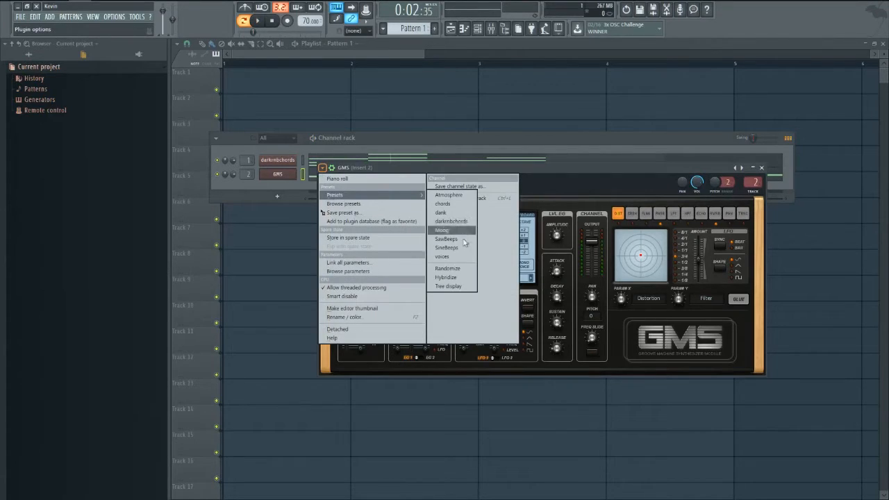
pyautogui.click(448, 232)
pyautogui.click(257, 20)
# Enable portamento and mono for the Moog channel, raise its slide time slightly, and close the synth
pyautogui.click(349, 184)
pyautogui.click(424, 238)
pyautogui.click(448, 237)
pyautogui.moveTo(453, 218); pyautogui.dragTo(452, 210)
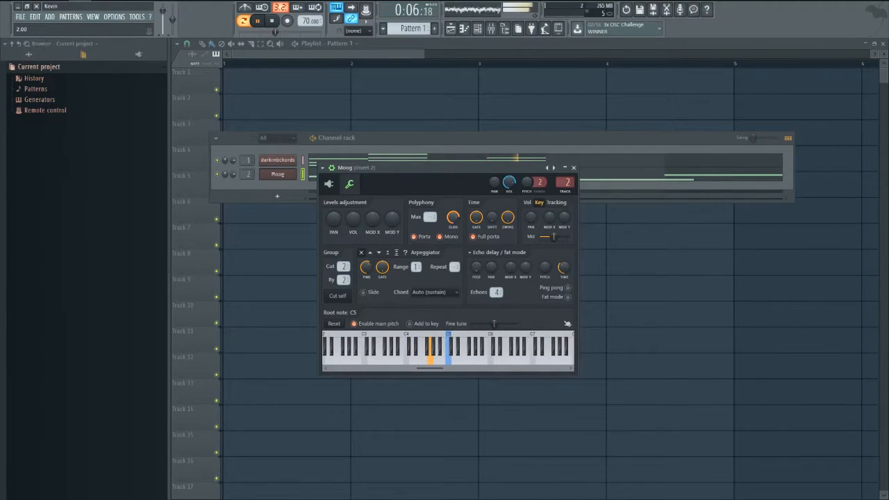
pyautogui.click(574, 167)
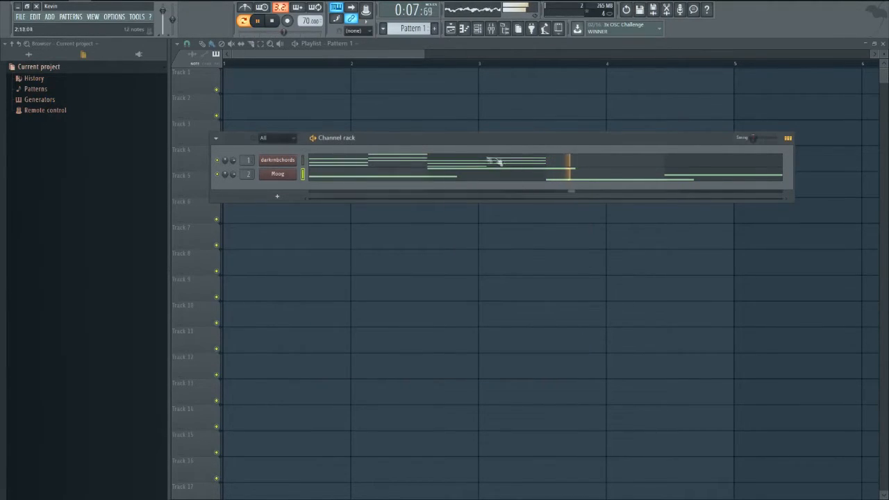
# Duplicate the darkrnbchords progression and place the copy from bar 3 so the chords fill four bars
pyautogui.click(309, 161)
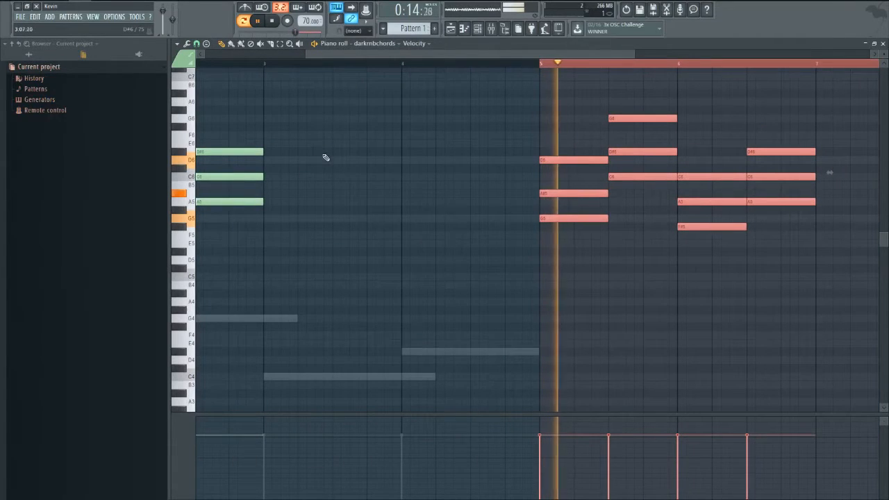
pyautogui.scroll(-3, 310, 55)
pyautogui.hotkey('shift', 'Left')
pyautogui.hotkey('shift', 'Left')
pyautogui.hotkey('shift', 'Left')
pyautogui.hotkey('shift', 'Left')
pyautogui.hotkey('shift', 'Left')
pyautogui.hotkey('shift', 'Left')
pyautogui.hotkey('shift', 'Left')
pyautogui.hotkey('shift', 'Left')
pyautogui.hotkey('shift', 'Left')
pyautogui.hotkey('shift', 'Left')
pyautogui.hotkey('shift', 'Left')
pyautogui.hotkey('shift', 'Left')
pyautogui.hotkey('shift', 'Left')
pyautogui.hotkey('shift', 'Left')
pyautogui.hotkey('shift', 'Left')
pyautogui.hotkey('shift', 'Left')
pyautogui.hotkey('shift', 'Left')
pyautogui.hotkey('shift', 'Left')
pyautogui.hotkey('shift', 'Left')
pyautogui.hotkey('shift', 'Left')
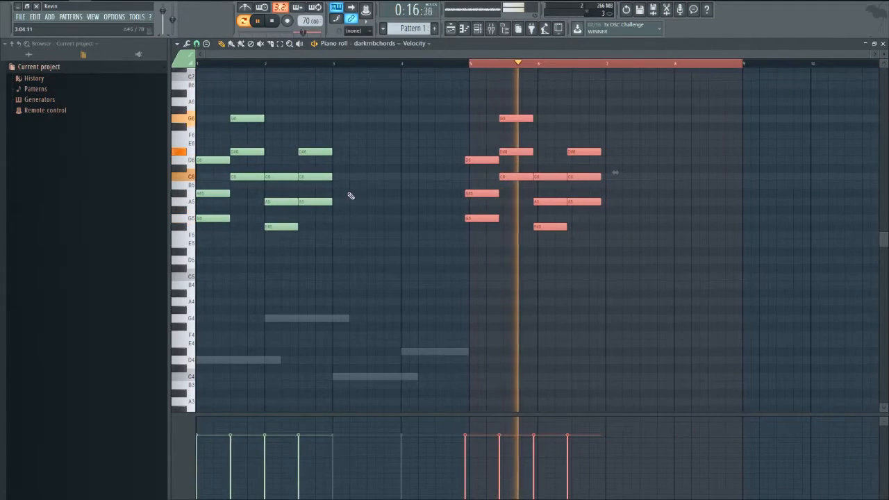
pyautogui.hotkey('shift', 'Left')
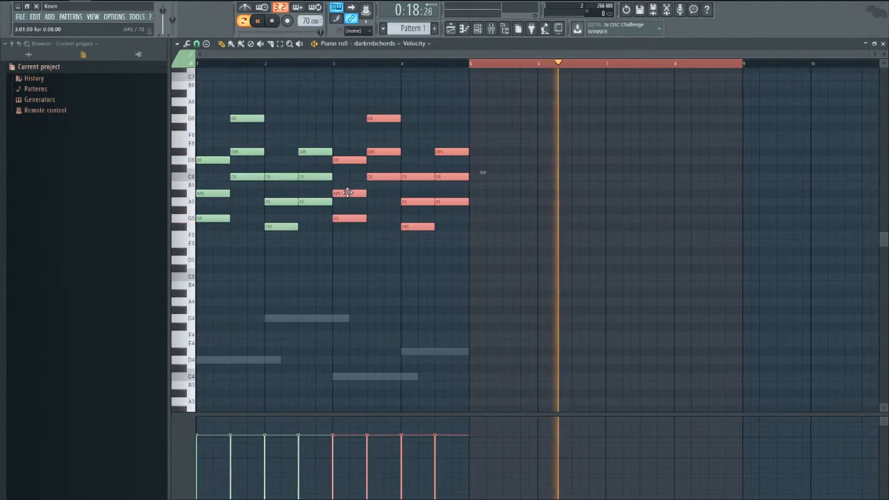
pyautogui.click(565, 70)
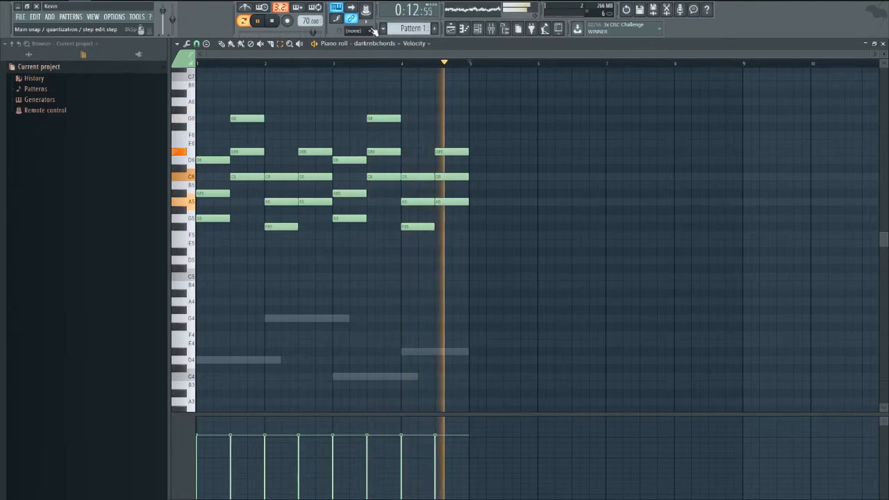
# Open the Moog synth and raise LFO 1's rate and amount
pyautogui.click(882, 44)
pyautogui.click(290, 177)
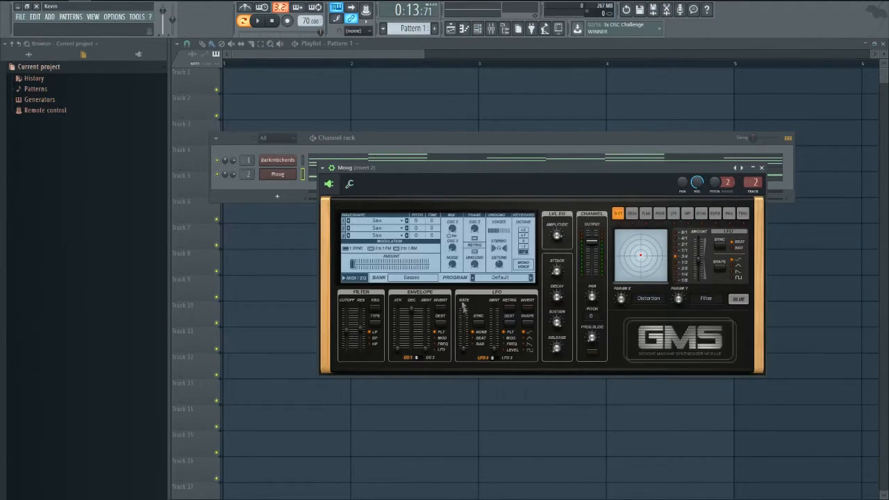
pyautogui.click(466, 350)
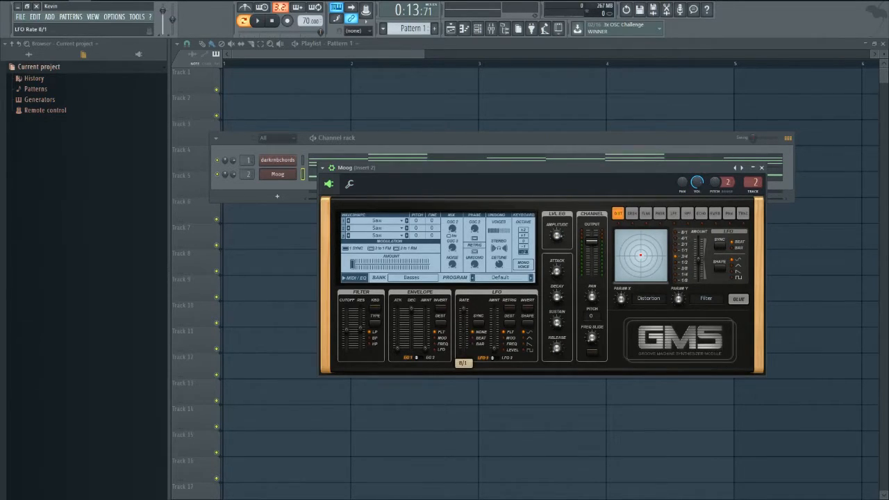
pyautogui.moveTo(466, 350); pyautogui.dragTo(474, 352)
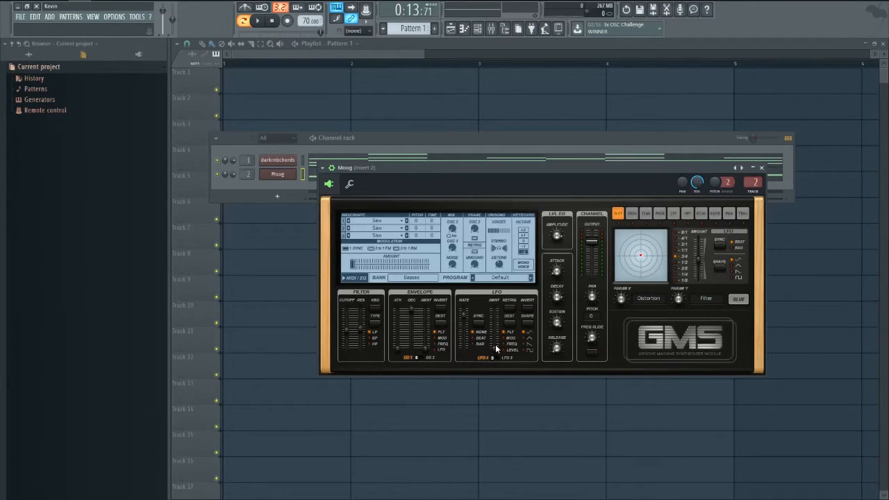
pyautogui.click(495, 351)
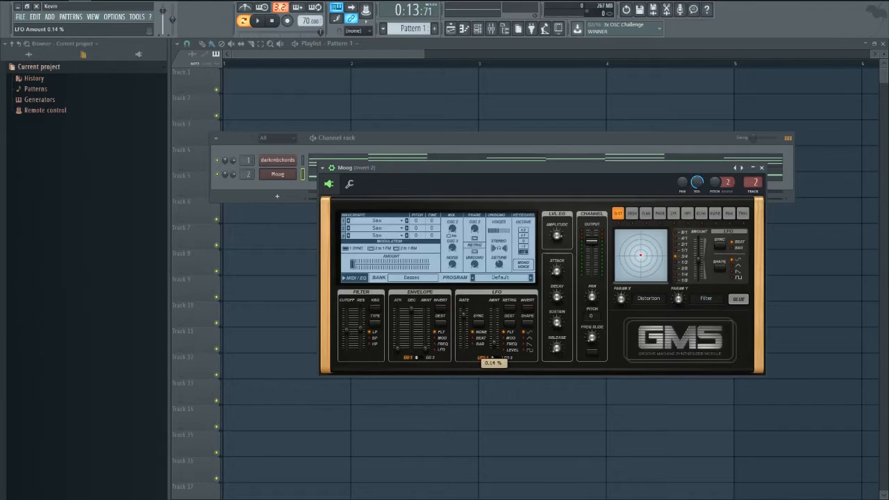
pyautogui.moveTo(496, 350); pyautogui.dragTo(496, 351)
pyautogui.click(345, 334)
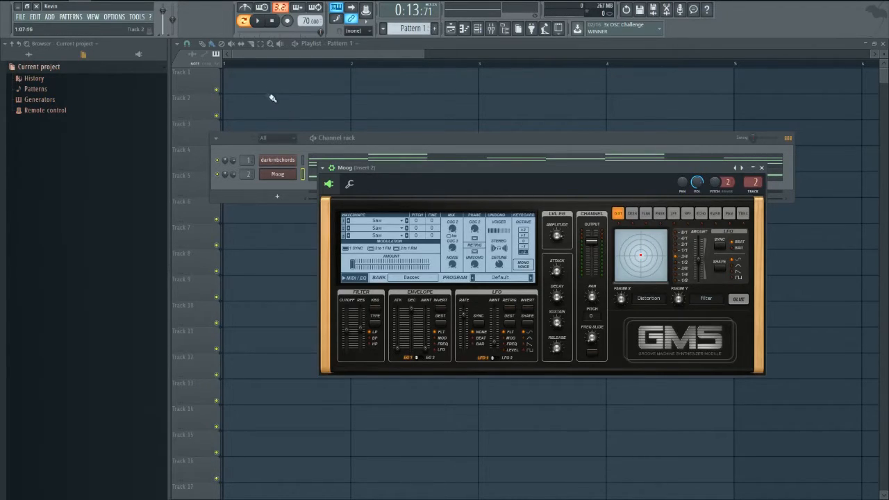
# Play the pattern while fine-tuning the Moog's LFO 1 amount, and close and reopen the synth
pyautogui.press('space')
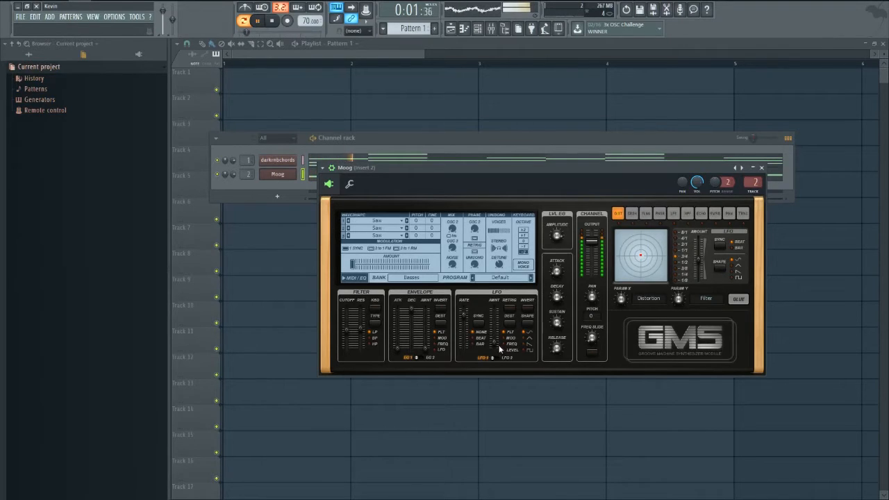
pyautogui.moveTo(493, 331); pyautogui.dragTo(493, 341)
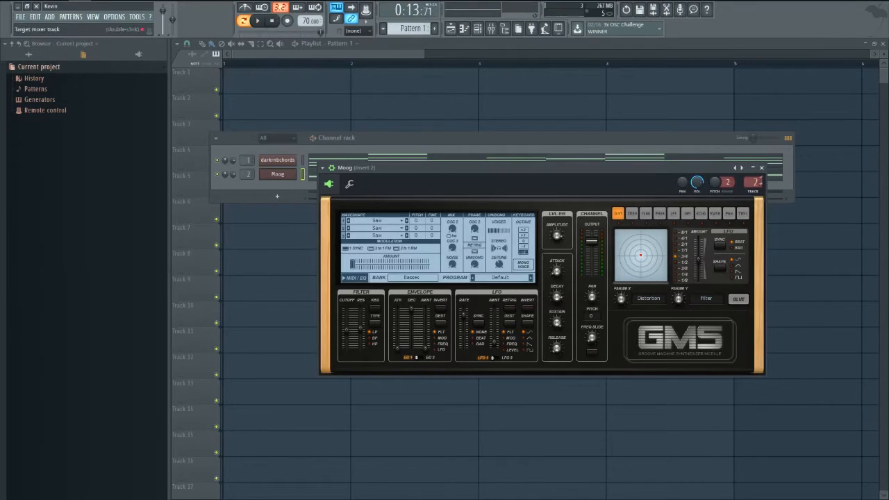
pyautogui.click(761, 168)
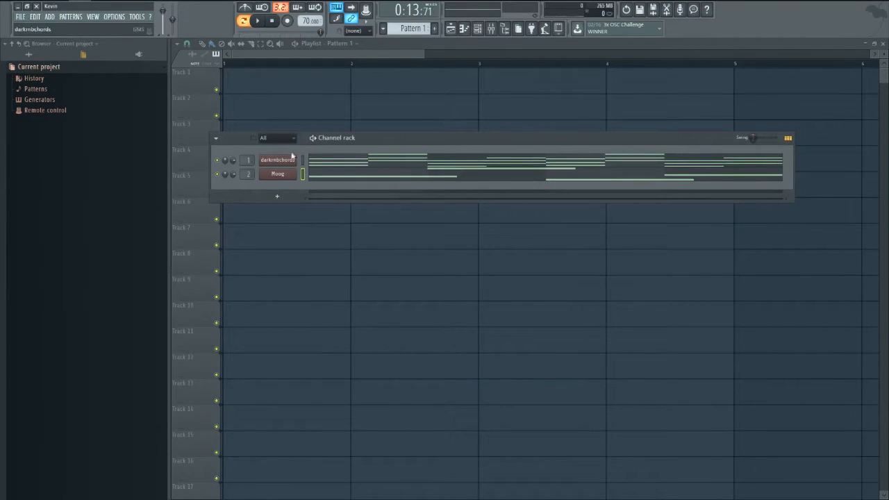
pyautogui.click(290, 174)
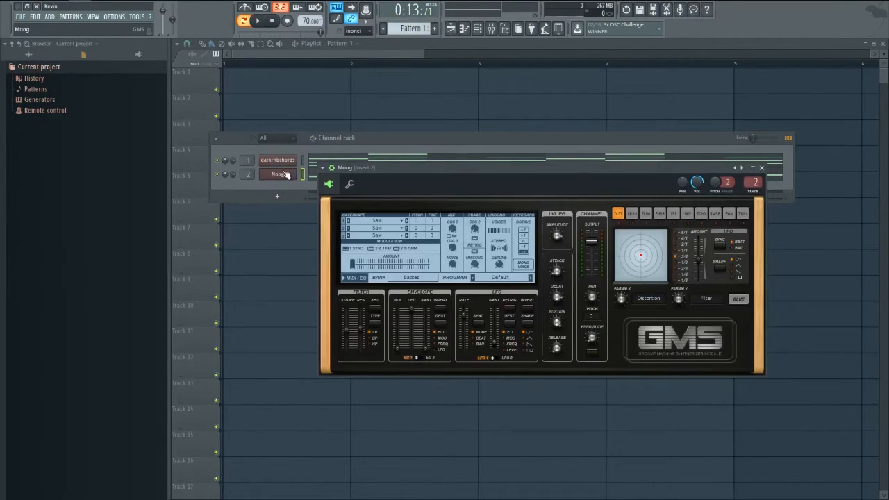
# Solo the Moog channel and play it while dropping LFO 1's amount to zero and raising it slightly, ending with playback stopped
pyautogui.rightClick(217, 175)
pyautogui.click(245, 173)
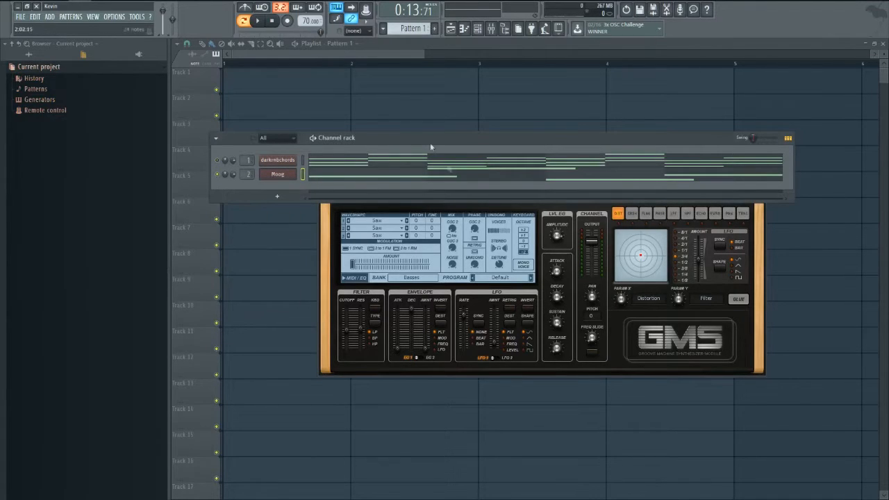
pyautogui.click(265, 21)
pyautogui.click(443, 299)
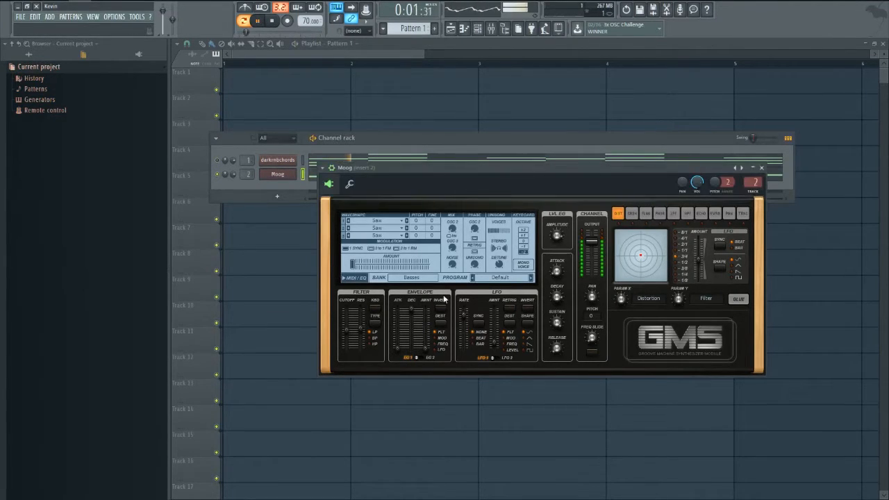
pyautogui.click(488, 341)
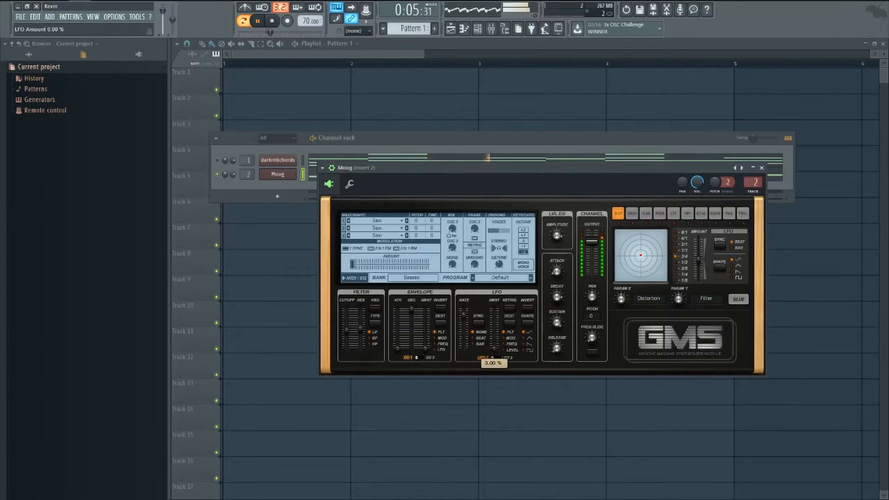
pyautogui.moveTo(494, 348); pyautogui.dragTo(494, 343)
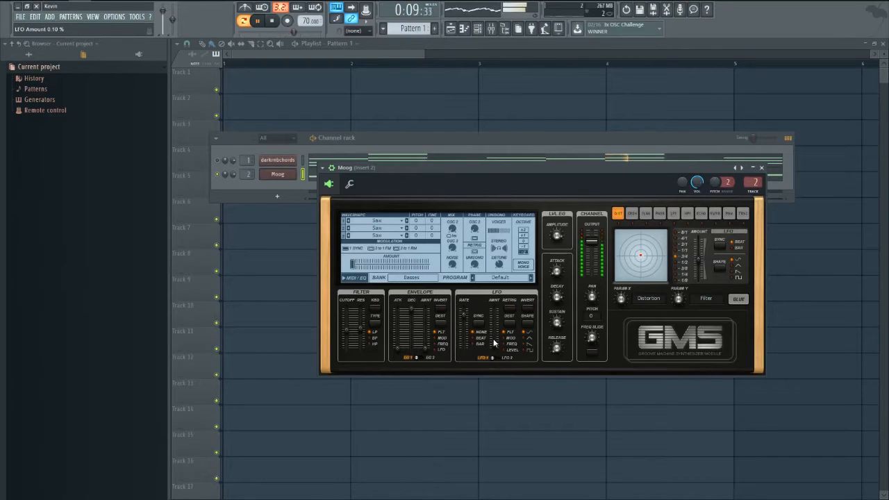
pyautogui.click(270, 20)
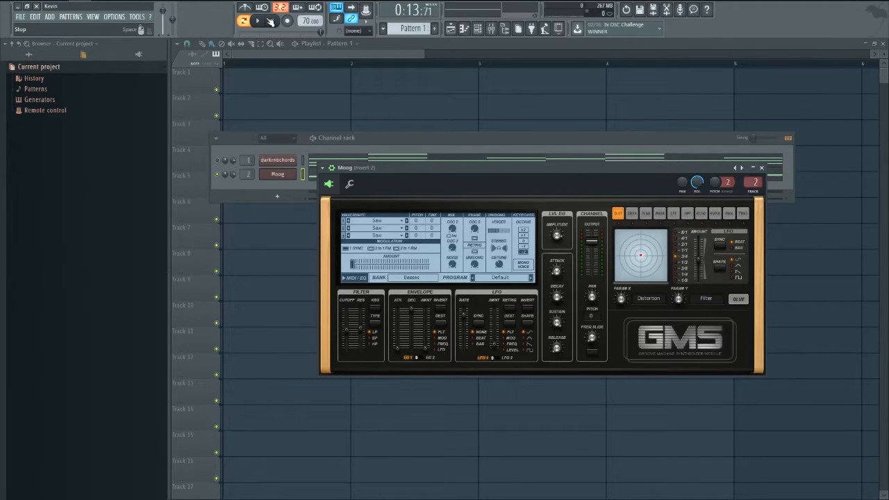
# Unmute the darkrnbchords channel, close the Moog synth, and briefly check the darkrnbchords synth
pyautogui.click(216, 161)
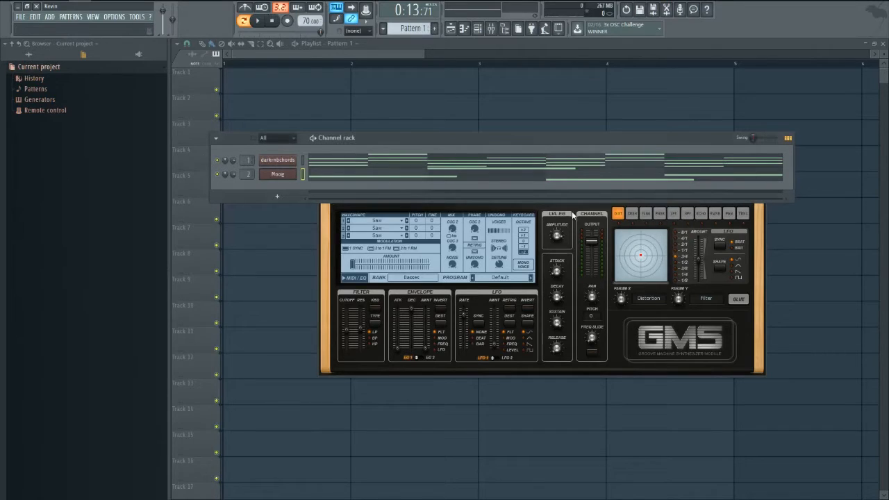
pyautogui.click(624, 331)
pyautogui.click(765, 169)
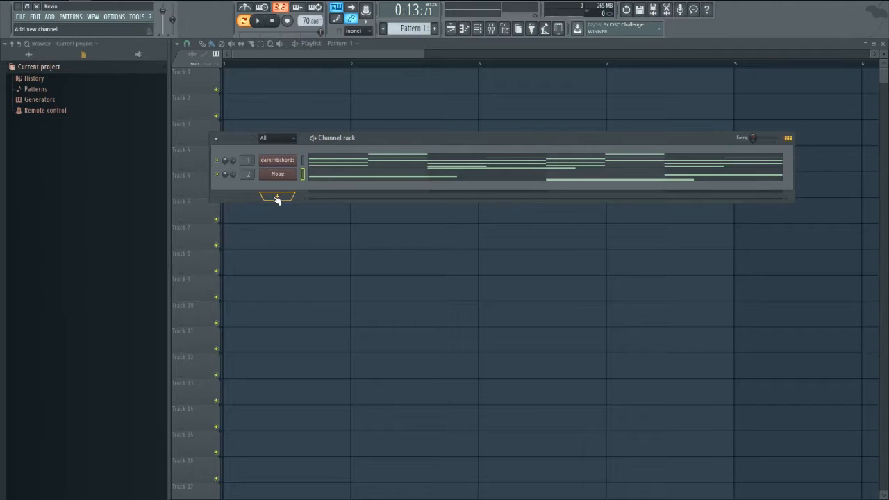
pyautogui.click(277, 174)
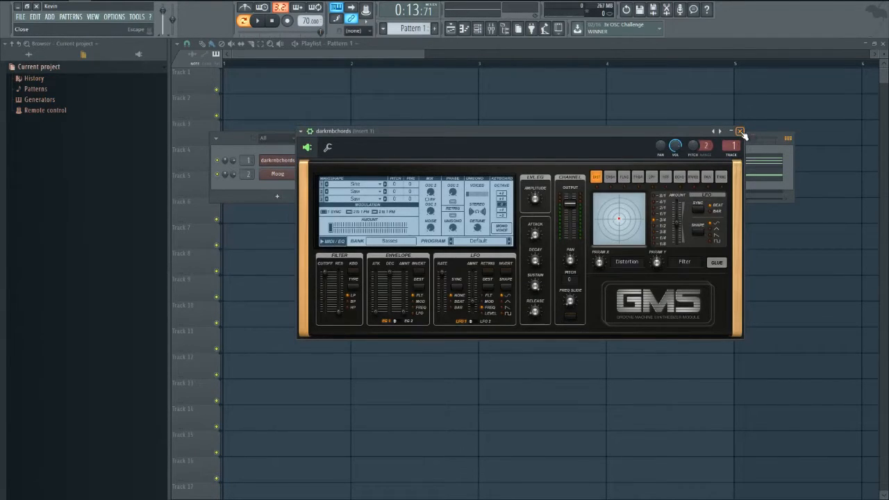
pyautogui.click(740, 131)
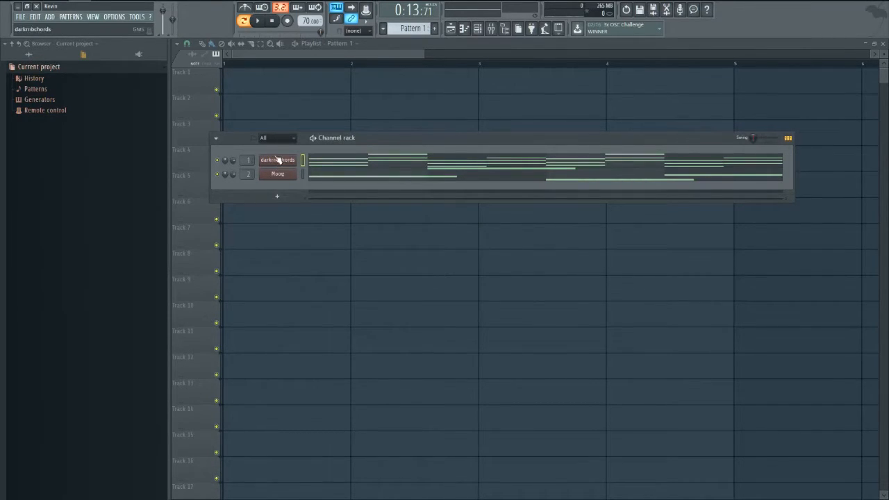
# Add a Serum_2 channel, set its first modulation matrix row's source to LFO 1, and browse the possible destinations
pyautogui.click(278, 197)
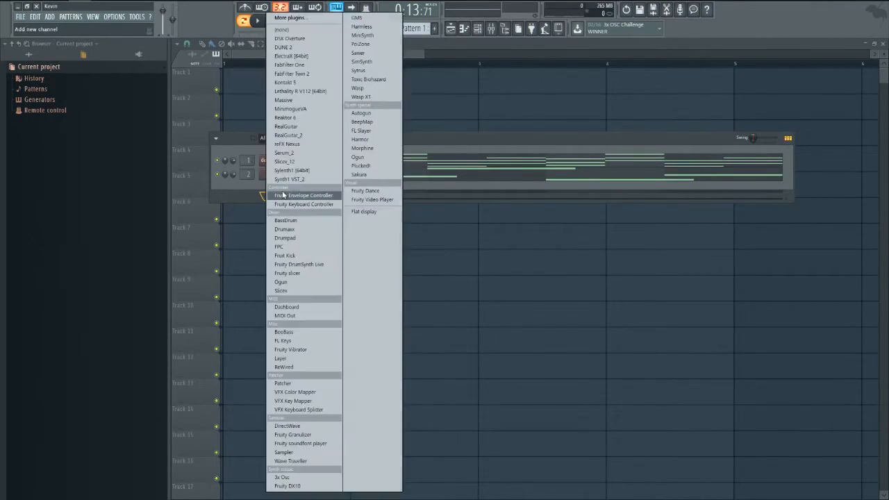
pyautogui.click(290, 153)
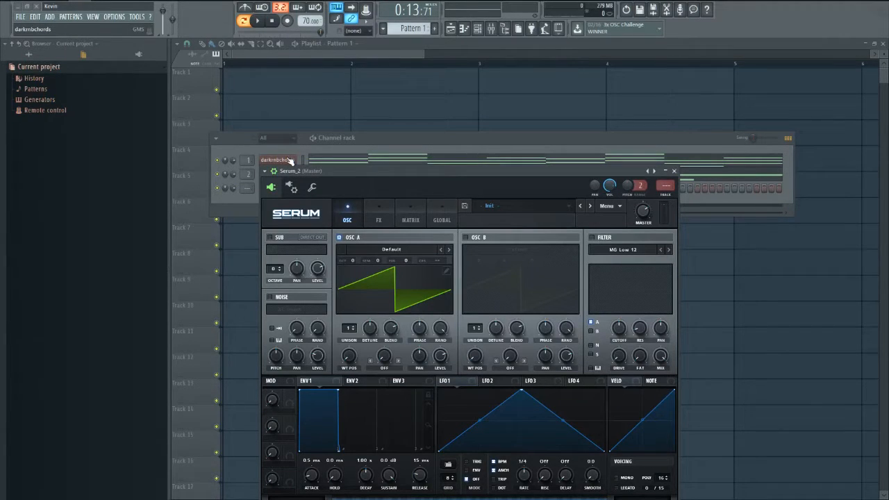
pyautogui.click(410, 214)
pyautogui.click(281, 250)
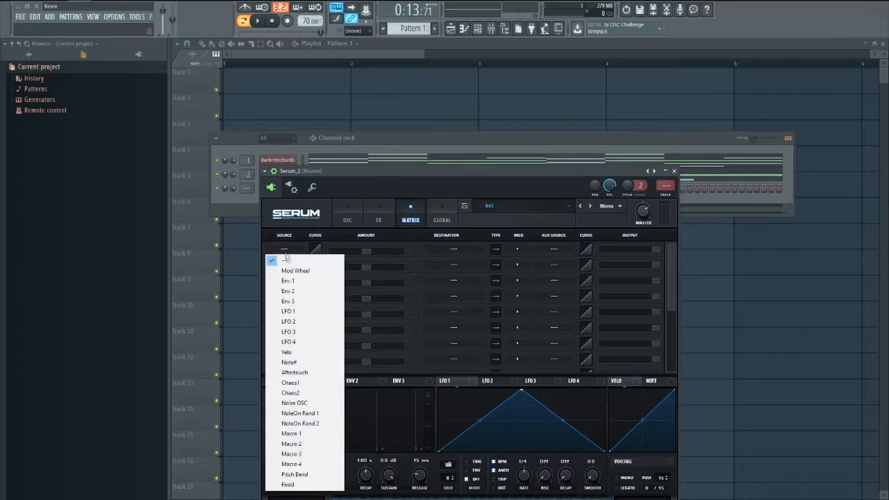
pyautogui.click(290, 311)
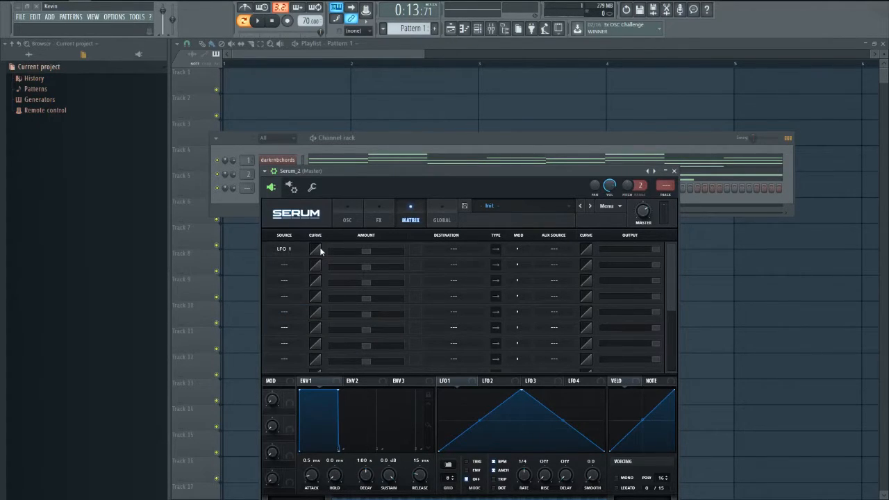
pyautogui.click(442, 247)
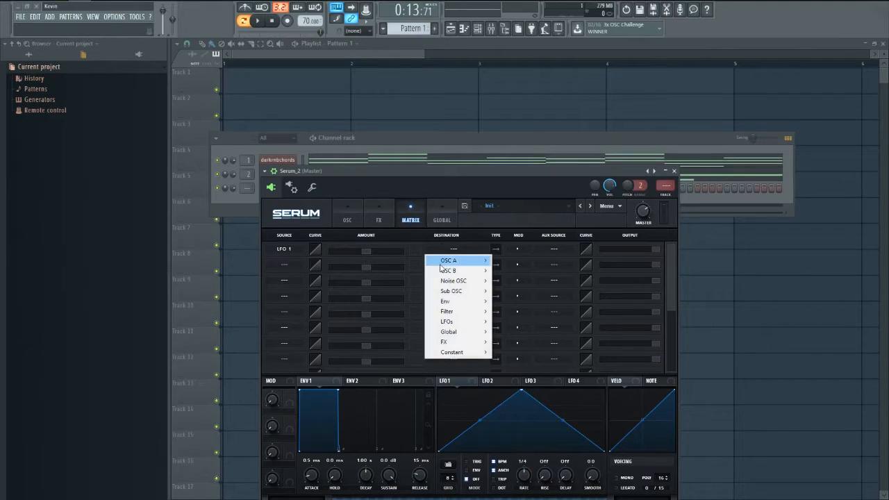
pyautogui.moveTo(440, 267)
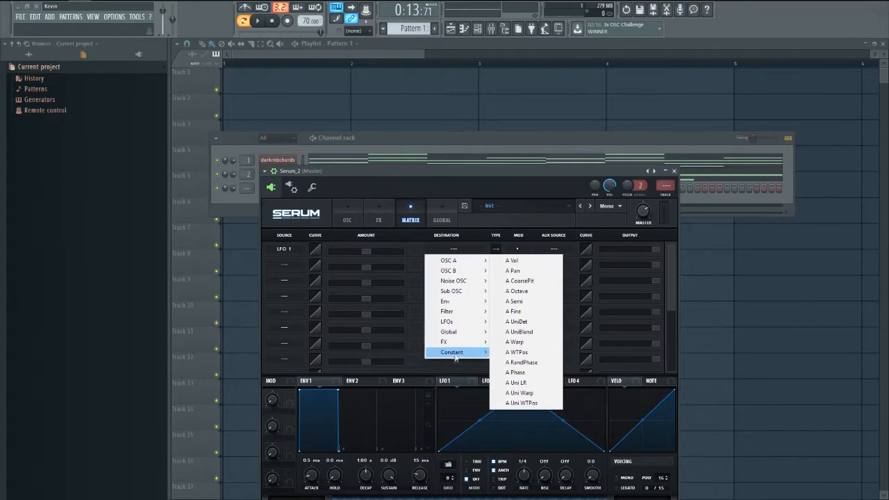
pyautogui.moveTo(455, 352)
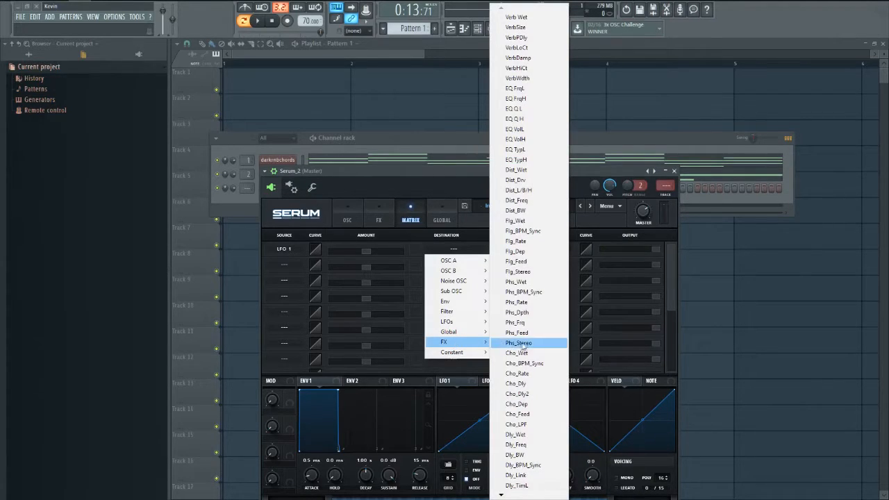
# Enable Serum's noise oscillator with AC hum1 and load a Sidechain preset shape into LFO 1
pyautogui.click(345, 217)
pyautogui.click(269, 296)
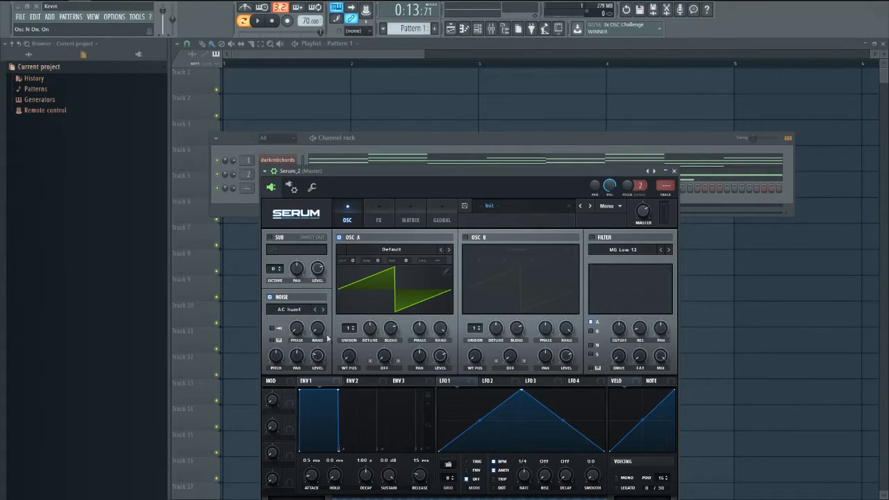
pyautogui.click(448, 473)
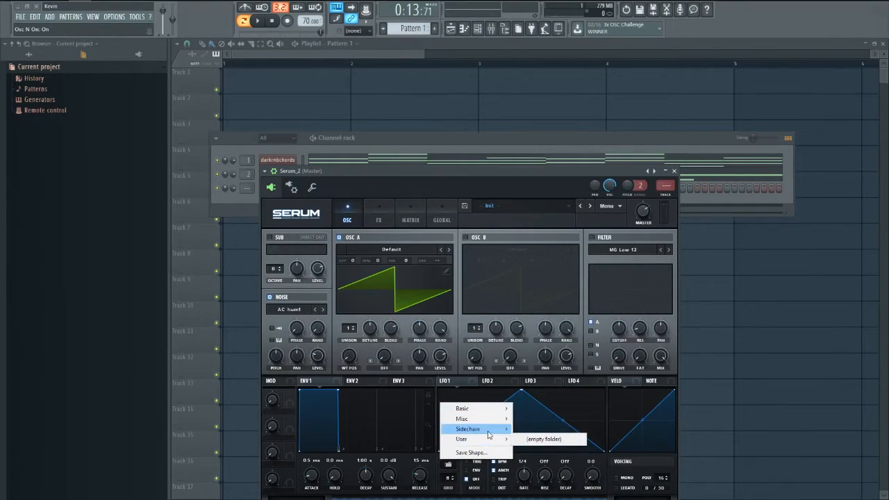
pyautogui.moveTo(490, 430)
pyautogui.click(531, 429)
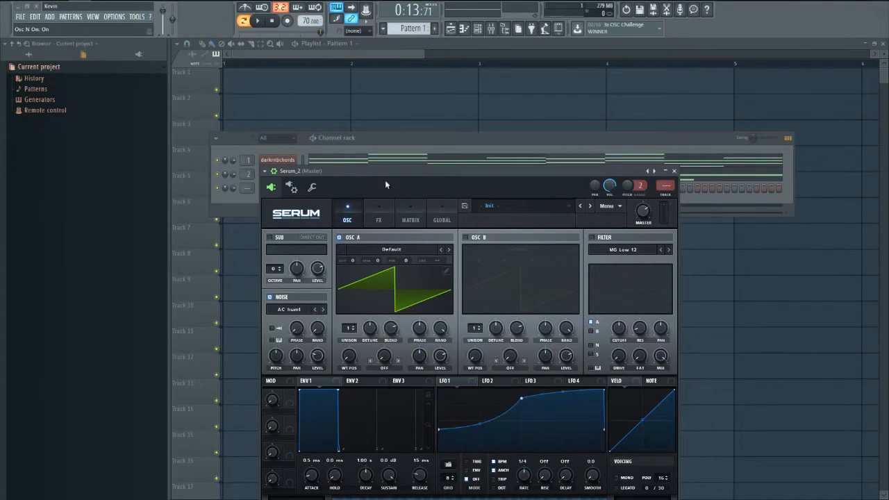
# Turn off Serum's oscillator A and assign LFO 1 to modulate the noise level
pyautogui.moveTo(378, 172); pyautogui.dragTo(372, 120)
pyautogui.click(324, 166)
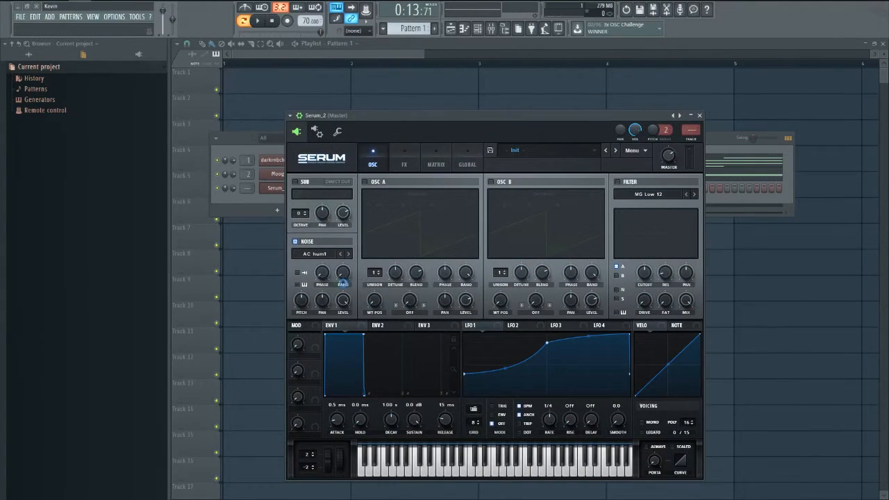
pyautogui.moveTo(343, 300); pyautogui.dragTo(339, 353)
# Route the Serum_2 channel to mixer track 3 and close the synth
pyautogui.click(417, 116)
pyautogui.press('v')
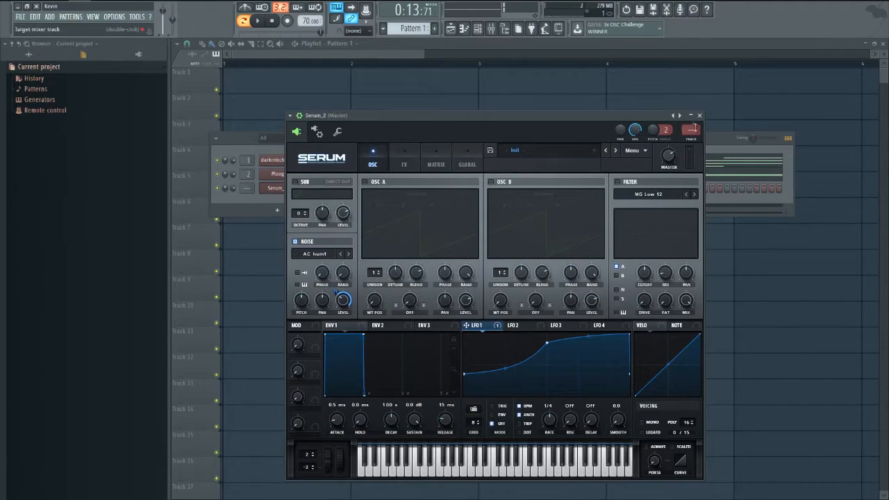
pyautogui.click(699, 115)
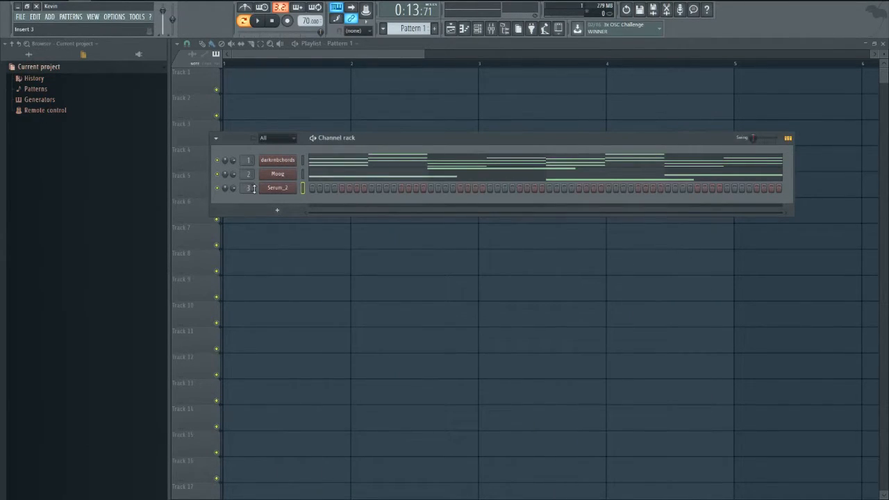
# Open the Serum_2 piano roll and place four consecutive half-bar C5 notes filling bars 1 and 2
pyautogui.rightClick(278, 193)
pyautogui.click(307, 195)
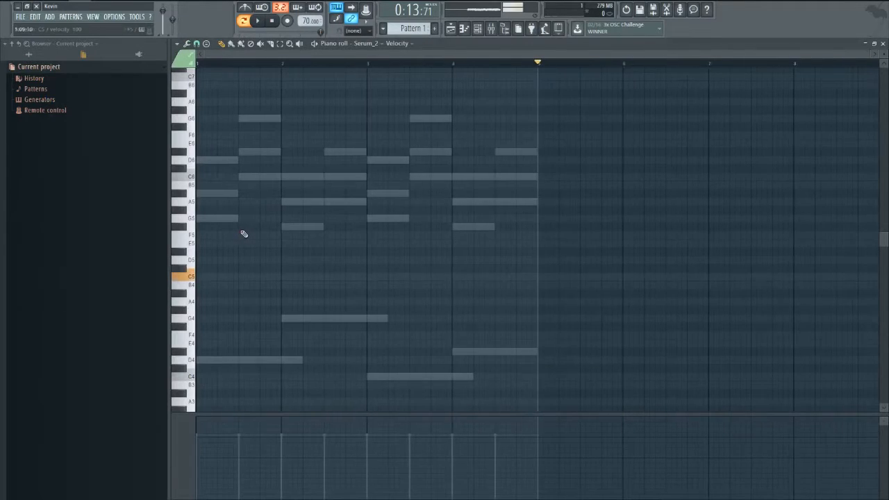
pyautogui.click(221, 276)
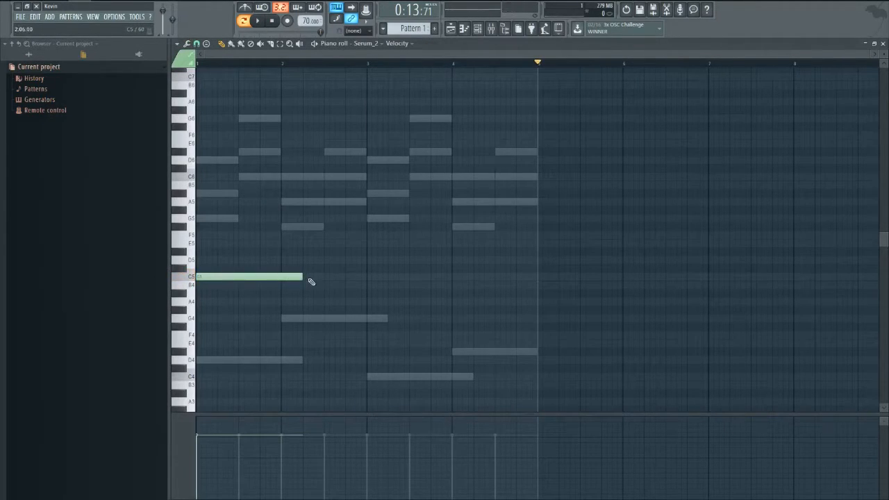
pyautogui.moveTo(302, 278); pyautogui.dragTo(238, 285)
pyautogui.click(241, 278)
pyautogui.click(283, 277)
pyautogui.click(325, 278)
pyautogui.hotkey('ctrl', 's')
pyautogui.click(672, 280)
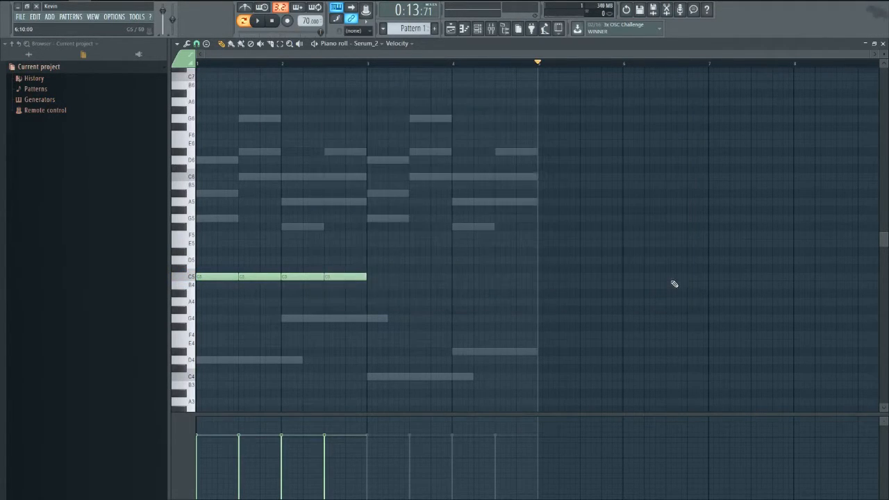
# Duplicate the four C5 notes and move the copies back to fill bars 3 and 4, leaving nothing selected
pyautogui.hotkey('ctrl', 'a')
pyautogui.hotkey('ctrl', 'b')
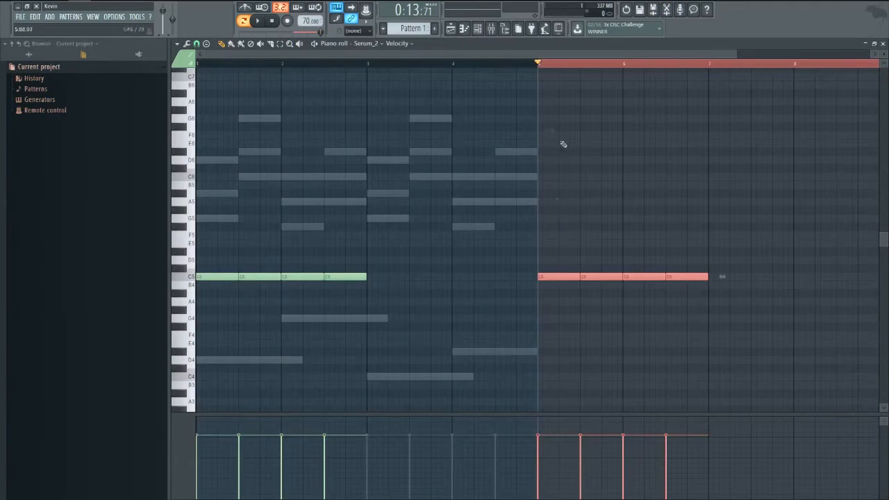
pyautogui.moveTo(756, 307); pyautogui.dragTo(479, 263)
pyautogui.hotkey('shift', 'Left')
pyautogui.hotkey('shift', 'Left')
pyautogui.hotkey('shift', 'Left')
pyautogui.hotkey('shift', 'Left')
pyautogui.hotkey('shift', 'Left')
pyautogui.hotkey('shift', 'Left')
pyautogui.hotkey('shift', 'Left')
pyautogui.hotkey('shift', 'Left')
pyautogui.hotkey('shift', 'Left')
pyautogui.hotkey('shift', 'Left')
pyautogui.hotkey('shift', 'Left')
pyautogui.hotkey('shift', 'Left')
pyautogui.hotkey('shift', 'Left')
pyautogui.hotkey('shift', 'Left')
pyautogui.hotkey('shift', 'Left')
pyautogui.hotkey('shift', 'Left')
pyautogui.hotkey('shift', 'Left')
pyautogui.hotkey('shift', 'Left')
pyautogui.hotkey('shift', 'Left')
pyautogui.hotkey('shift', 'Left')
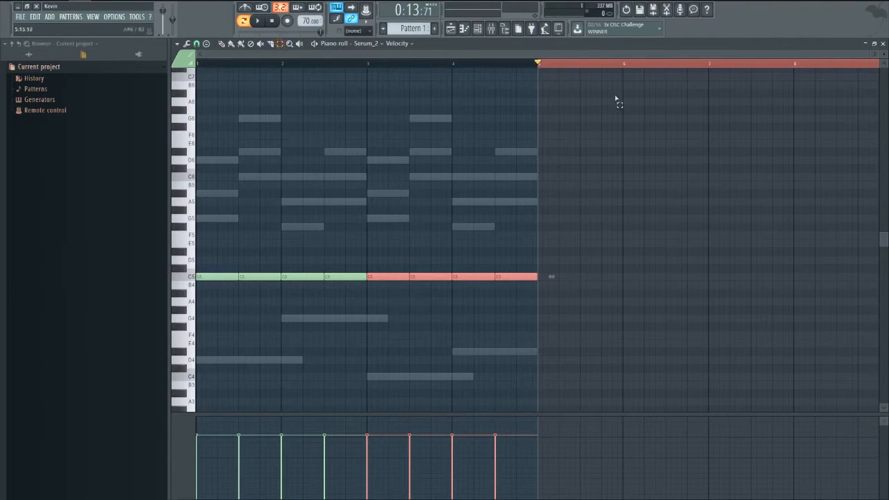
pyautogui.click(590, 65)
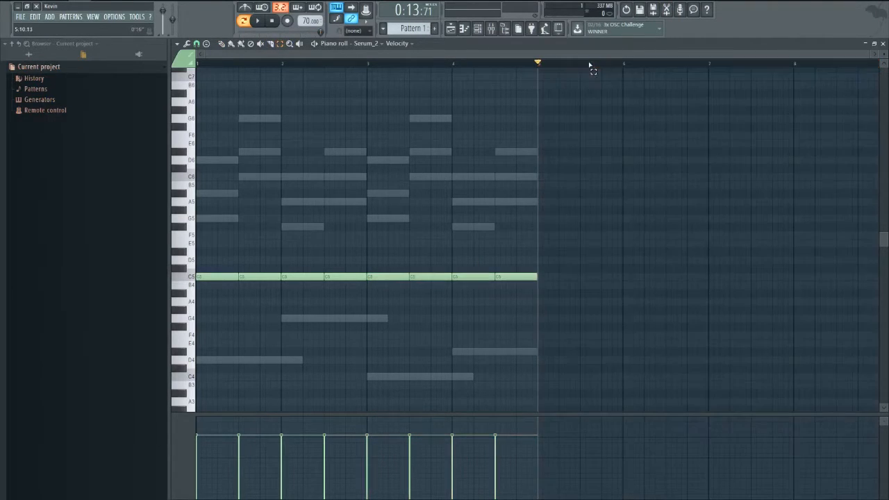
# Start pattern playback, close the piano roll and playlist, and bring up the mixer
pyautogui.click(257, 21)
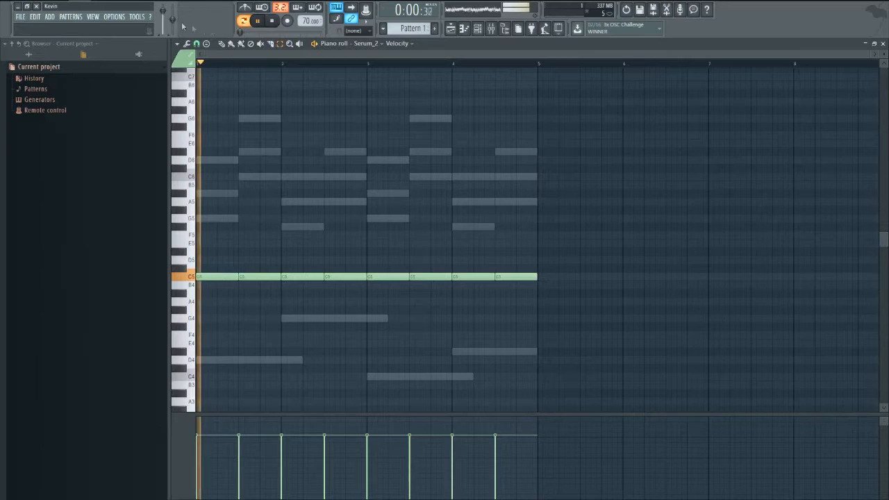
pyautogui.click(93, 17)
pyautogui.click(111, 61)
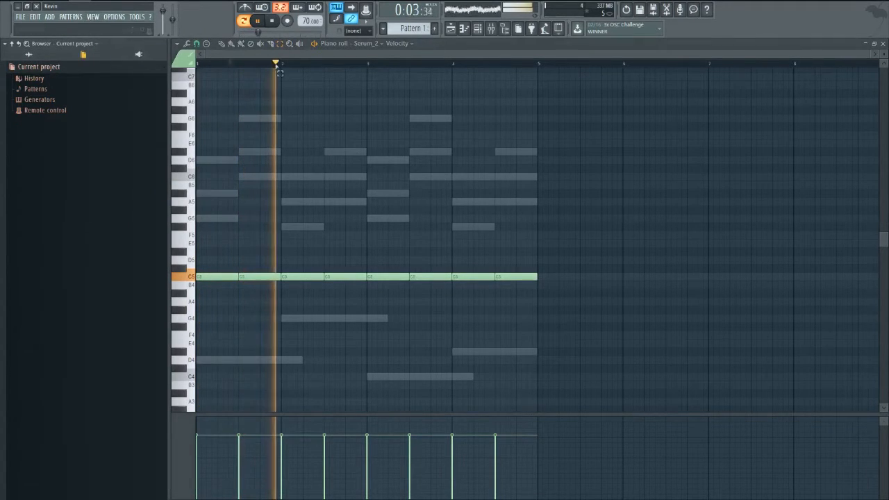
pyautogui.click(883, 43)
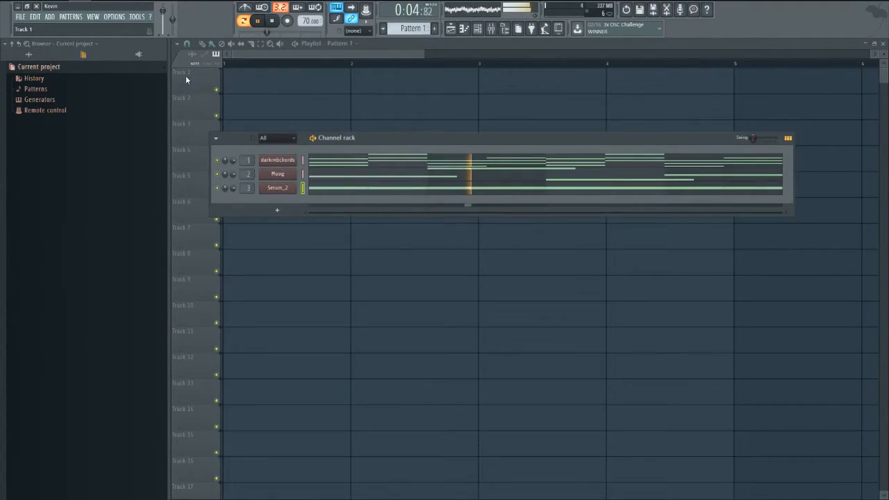
pyautogui.click(92, 17)
pyautogui.click(98, 34)
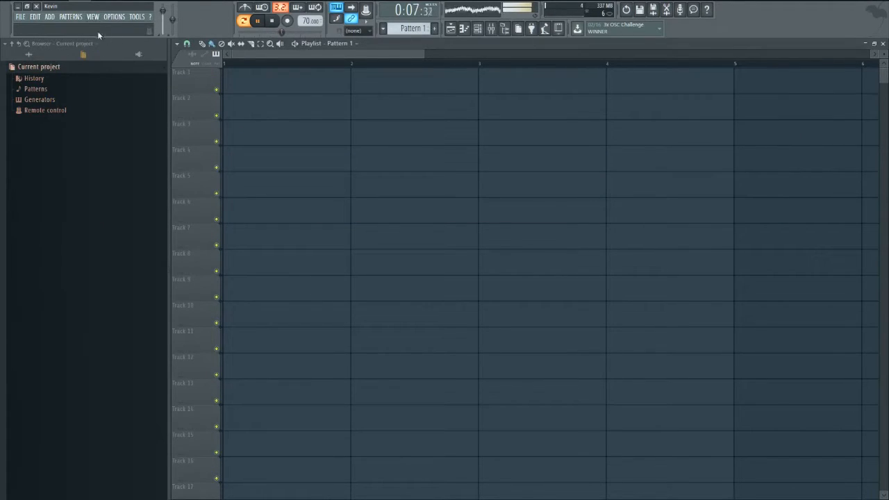
pyautogui.scroll(-3, 446, 105)
pyautogui.click(882, 43)
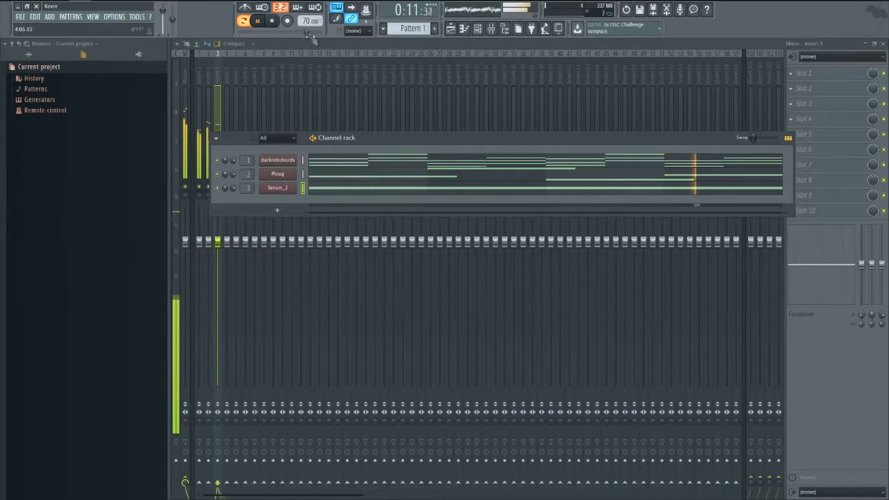
# Hide the channel rack, lower Insert 3's volume fader far below the other mixer tracks, and select Insert 1
pyautogui.press('F6')
pyautogui.moveTo(217, 242); pyautogui.dragTo(217, 347)
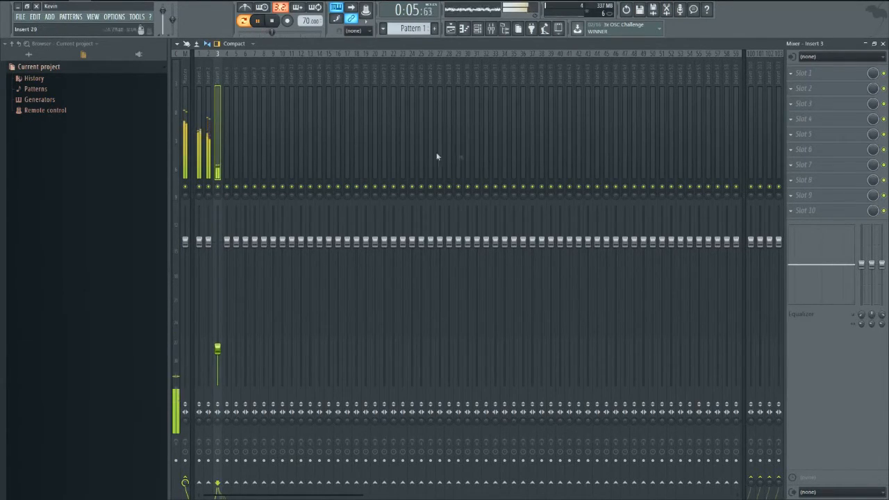
pyautogui.click(200, 124)
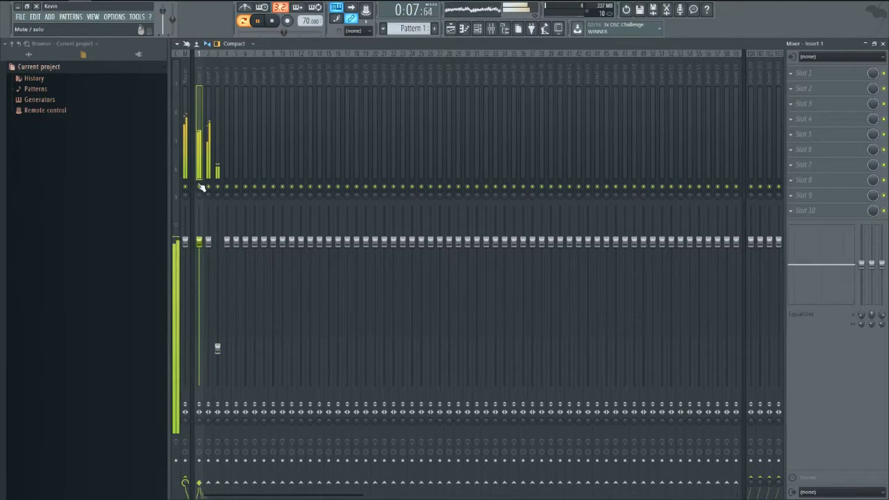
# Load iZotope Vinyl in Insert 1's first effect slot, raise its Mechanical Noise and Wear levels, and close it
pyautogui.click(825, 78)
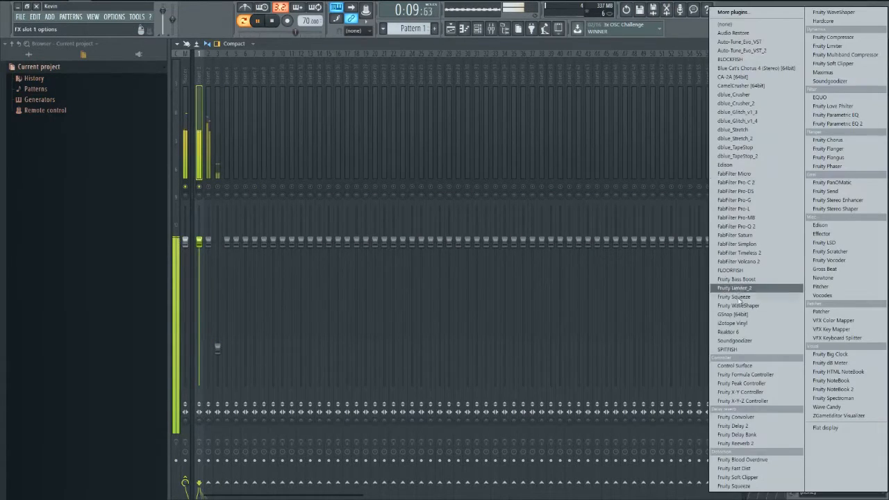
pyautogui.click(741, 323)
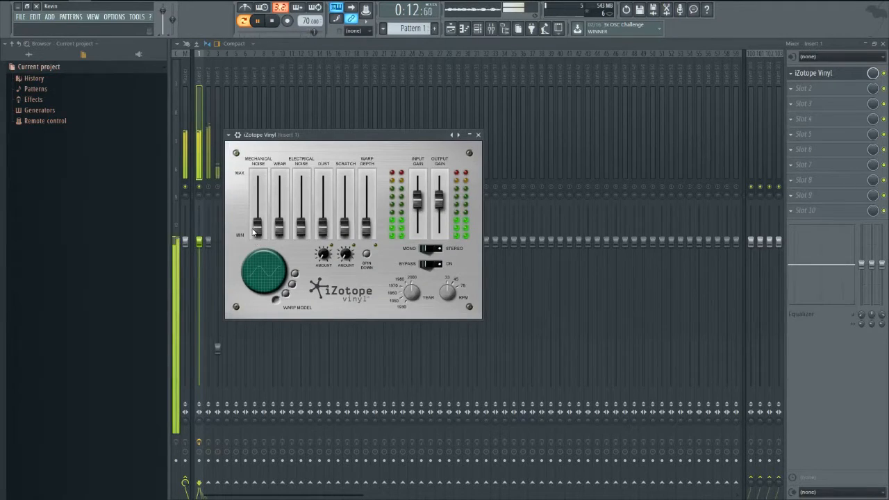
pyautogui.moveTo(256, 226); pyautogui.dragTo(292, 197)
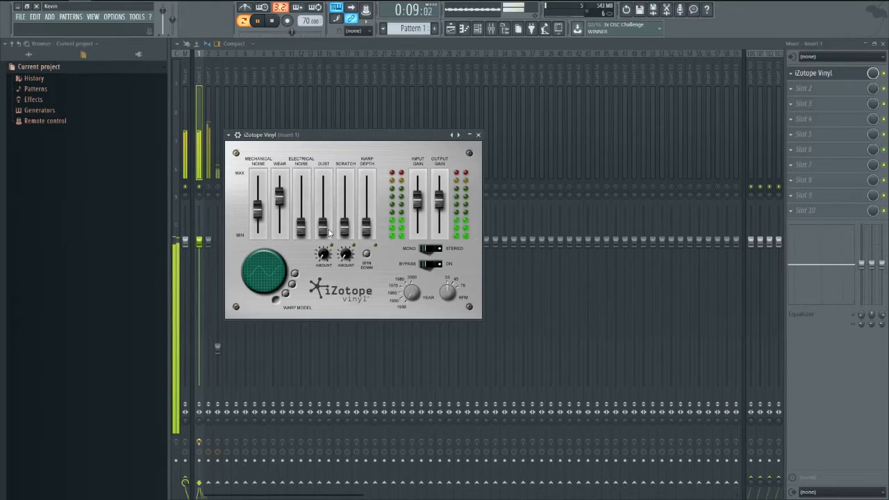
pyautogui.click(477, 135)
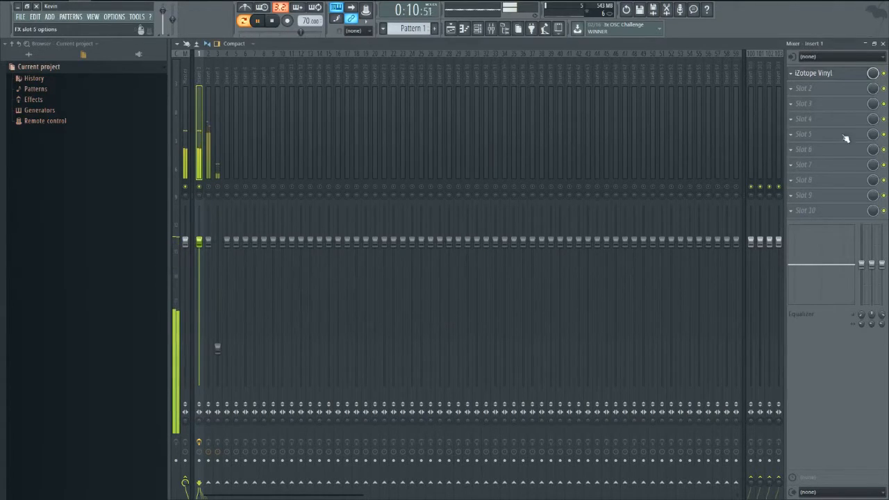
# Add FabFilter Pro-Q 2 to Insert 1's second slot and create a High Cut band with an 18 dB/oct slope
pyautogui.click(799, 88)
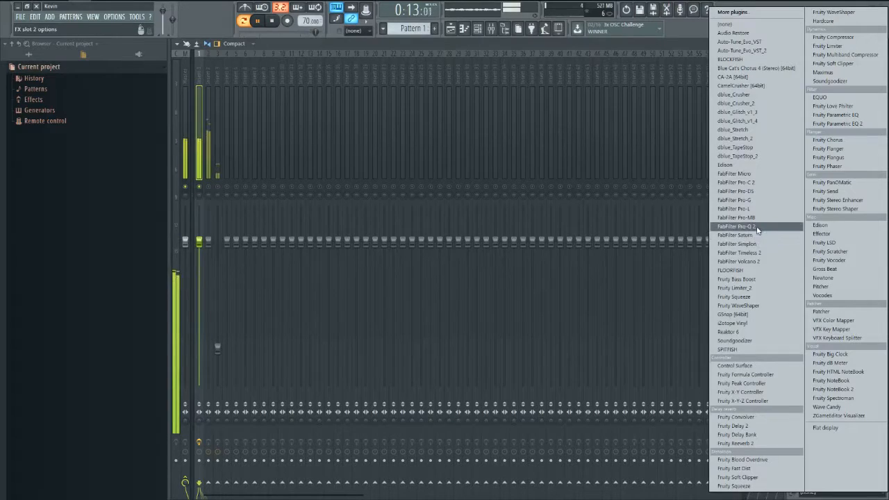
pyautogui.click(757, 230)
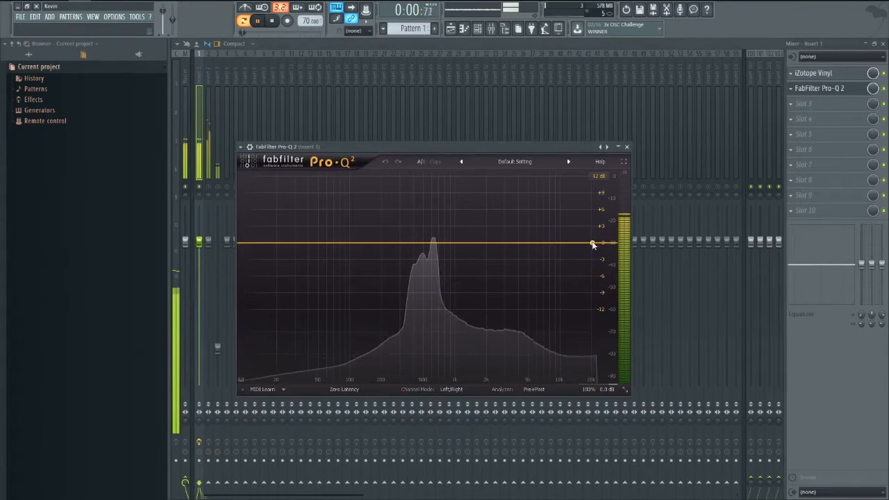
pyautogui.click(592, 244)
pyautogui.click(421, 344)
pyautogui.click(434, 393)
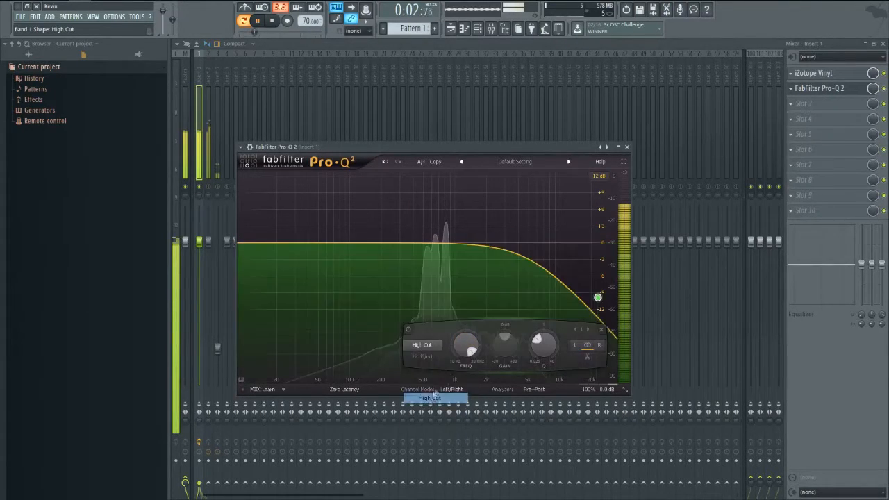
pyautogui.click(422, 356)
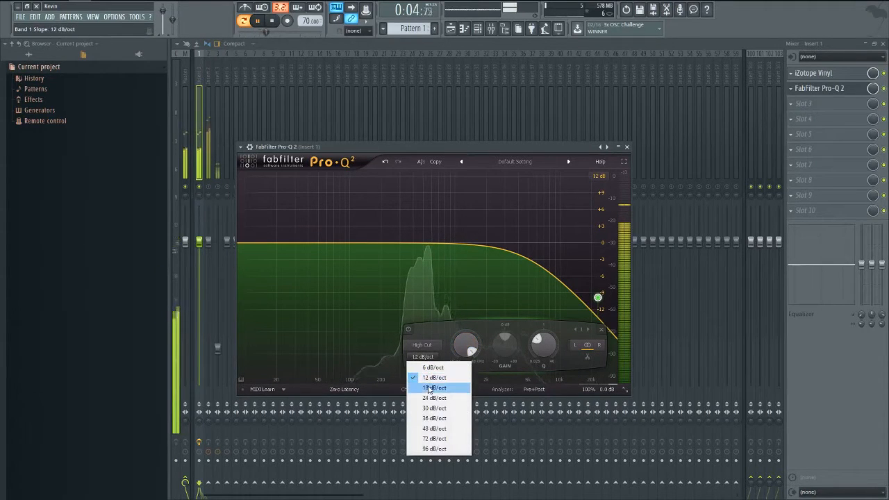
pyautogui.click(429, 388)
# Lower the high-cut frequency, reduce the band's Q to 0.025, and close the equalizer
pyautogui.moveTo(466, 345); pyautogui.dragTo(467, 361)
pyautogui.scroll(-10, 541, 346)
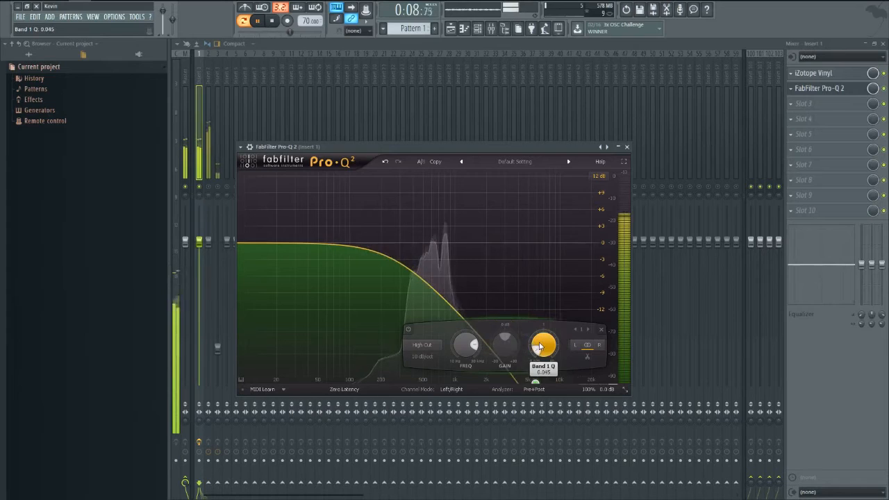
pyautogui.scroll(-3, 541, 346)
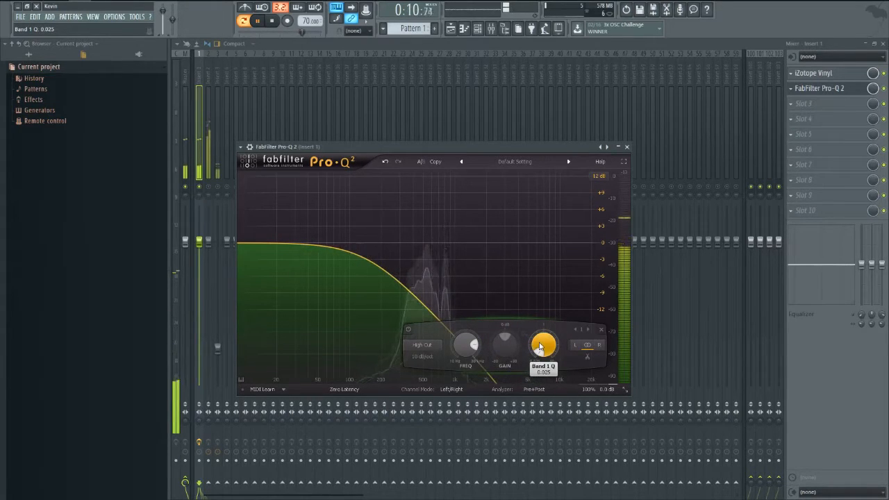
pyautogui.click(626, 148)
# Raise Insert 1's volume fader above the neighbouring tracks and close the mixer
pyautogui.moveTo(191, 244); pyautogui.dragTo(206, 24)
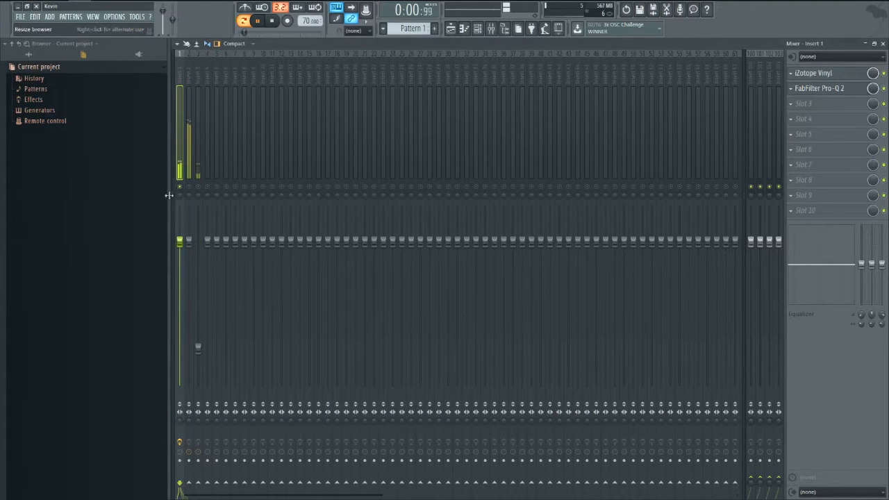
pyautogui.moveTo(182, 244); pyautogui.dragTo(183, 203)
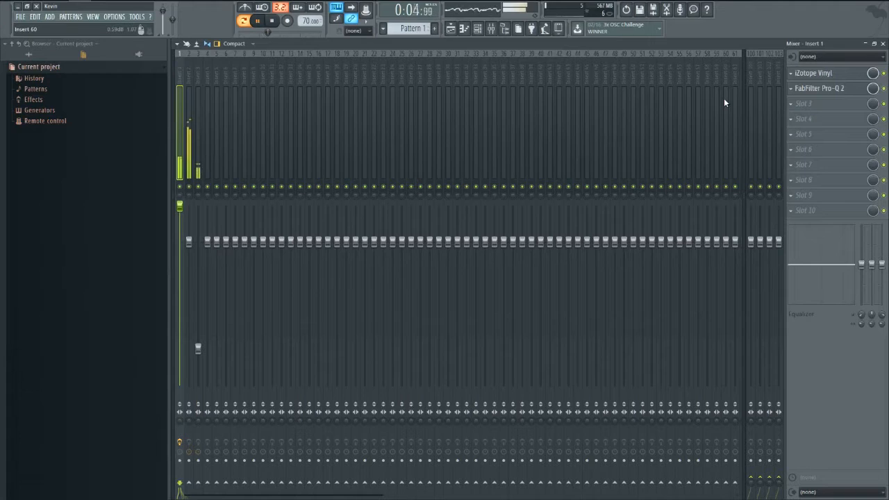
pyautogui.click(882, 43)
# Set Serum_2's LFO 1 rate to 4 bar, then stop playback and close the synth
pyautogui.click(288, 183)
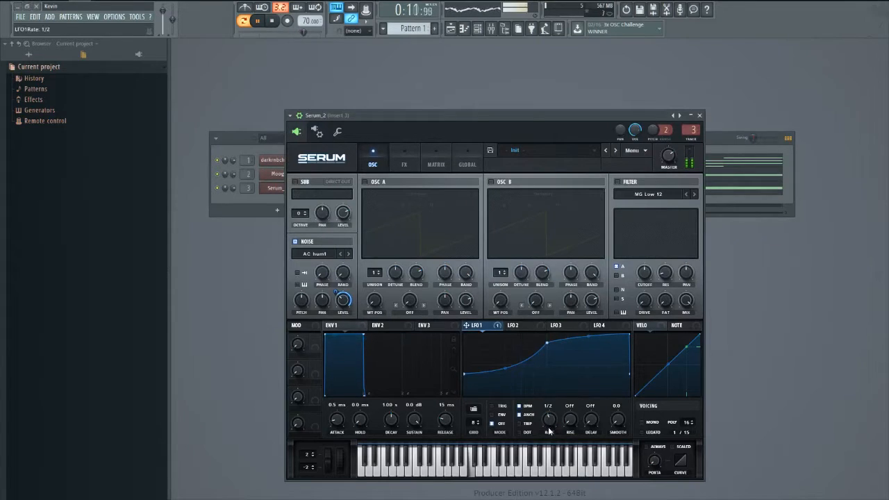
pyautogui.moveTo(546, 432); pyautogui.dragTo(550, 426)
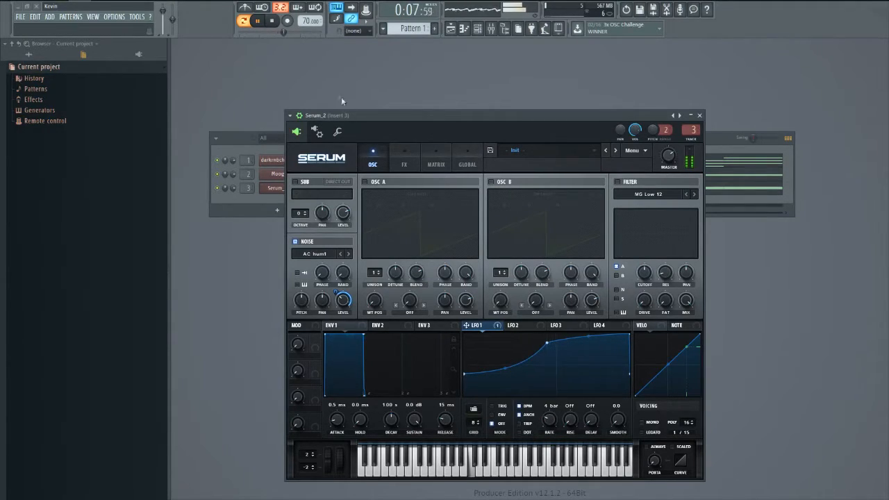
pyautogui.click(396, 157)
pyautogui.click(271, 20)
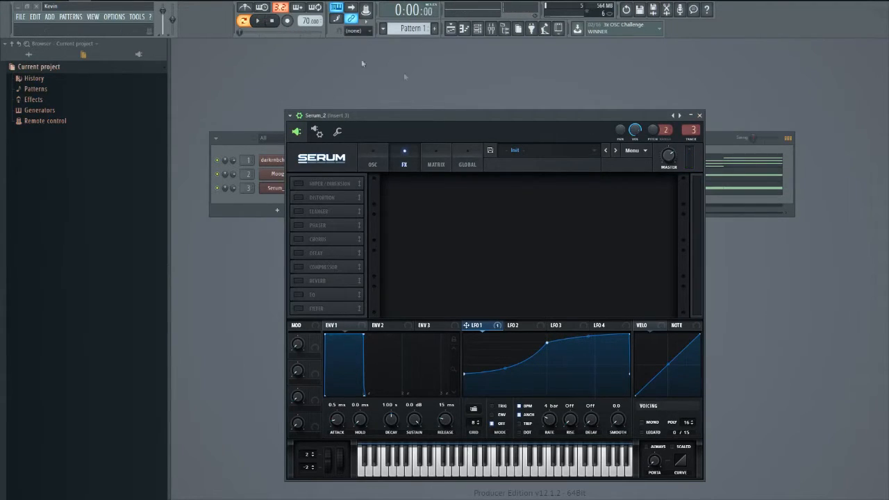
pyautogui.click(698, 115)
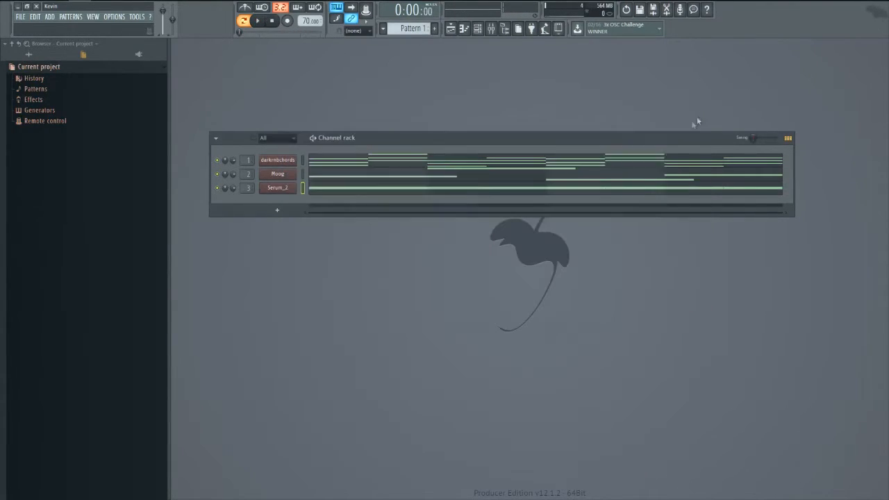
# Add a second Serum_2 channel to the rack and bring up its synth window
pyautogui.click(277, 210)
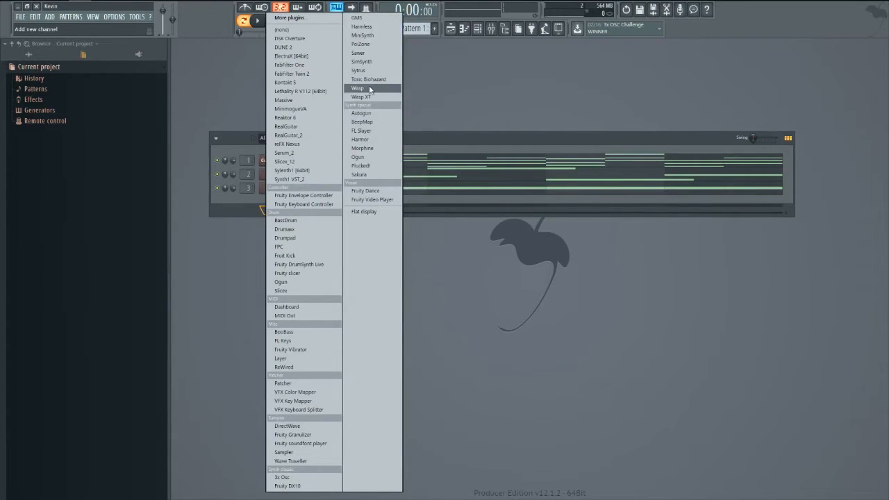
pyautogui.click(284, 153)
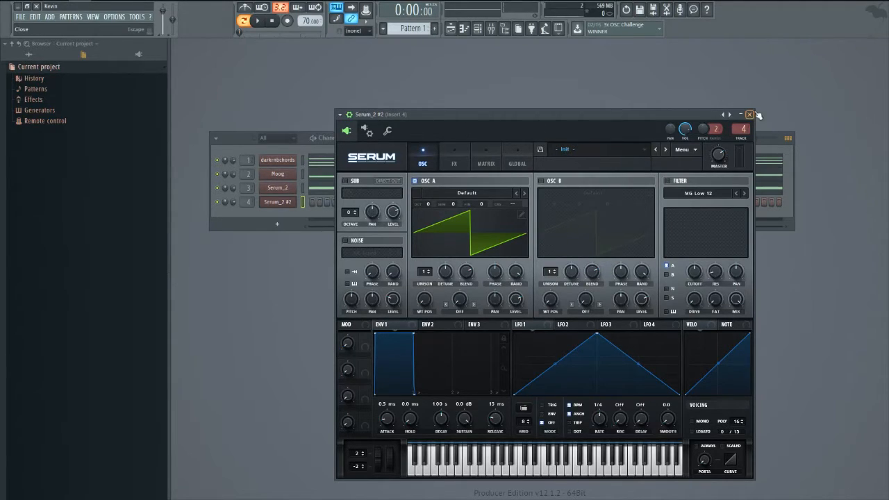
pyautogui.click(749, 114)
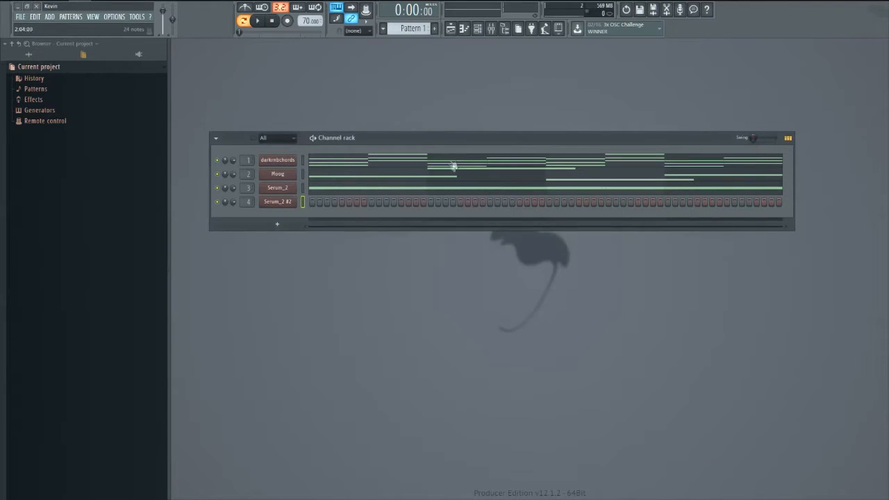
pyautogui.rightClick(282, 205)
pyautogui.click(284, 204)
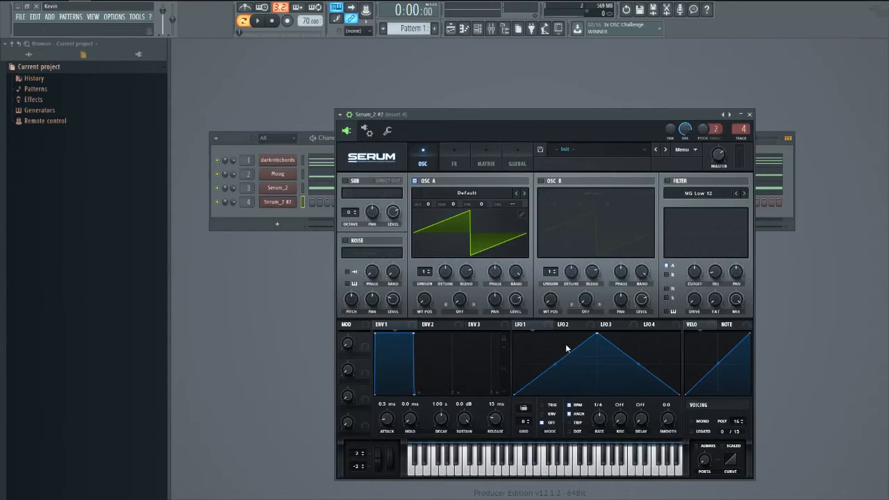
# Apply the basic sine shape to LFO 1 in the new Serum channel
pyautogui.click(523, 406)
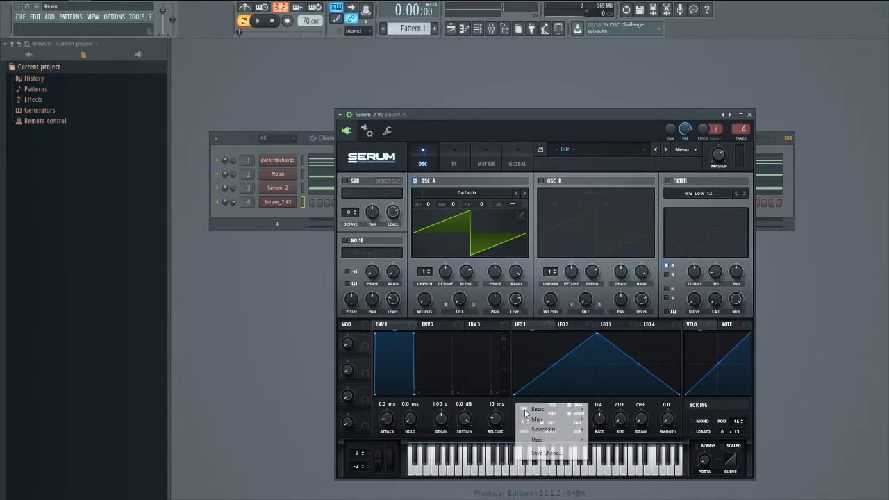
pyautogui.moveTo(552, 413)
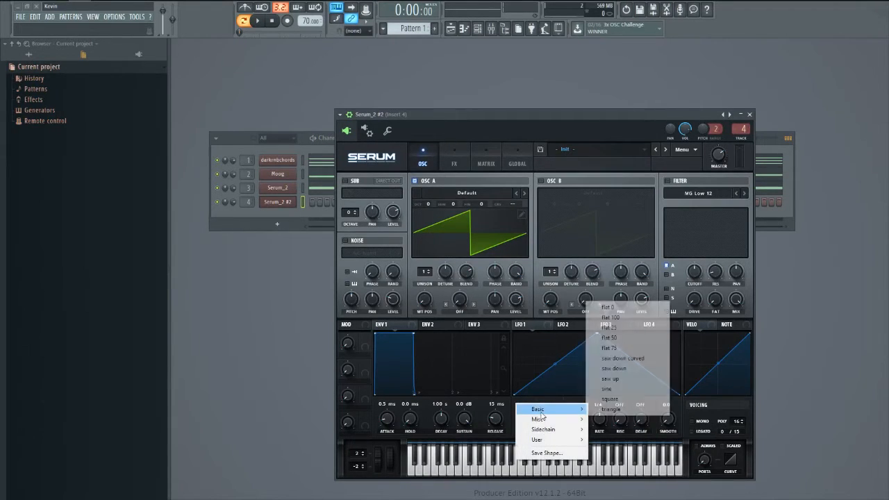
pyautogui.click(625, 389)
# Look through the new Serum channel's lead and plucked preset lists without loading a preset
pyautogui.click(470, 189)
pyautogui.click(565, 150)
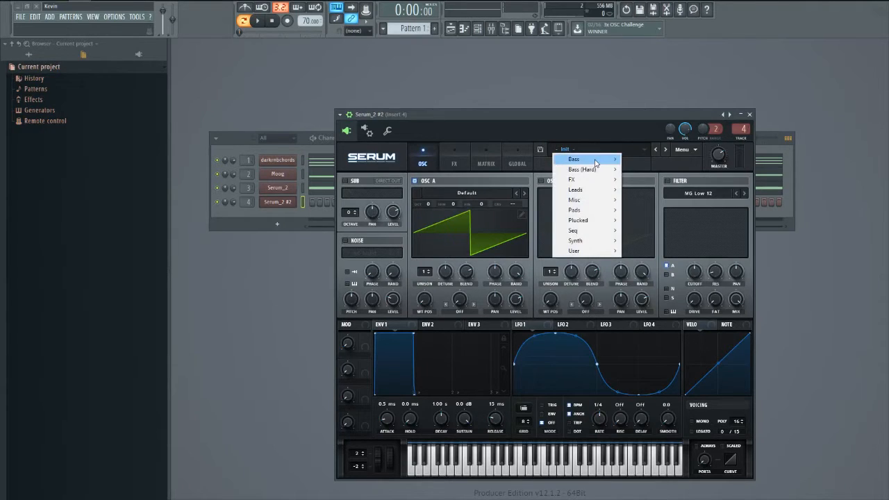
pyautogui.moveTo(586, 195)
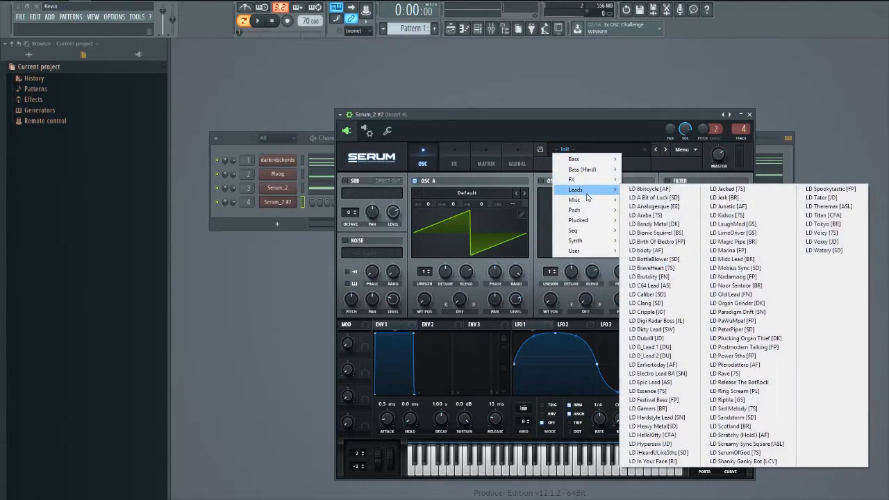
pyautogui.moveTo(591, 221)
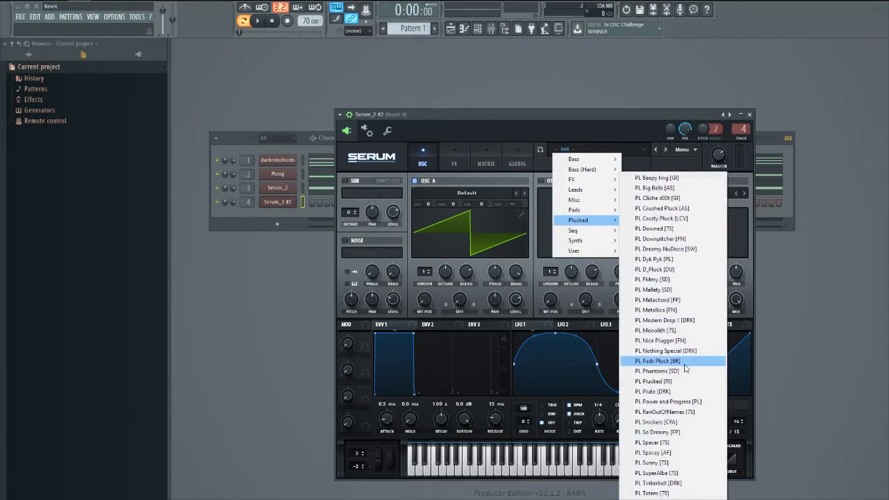
pyautogui.click(607, 115)
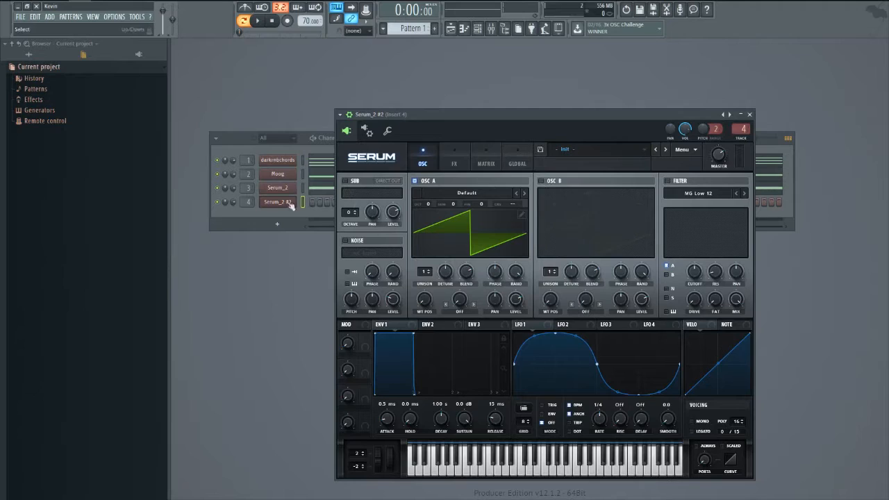
# Check the Moog channel's synth settings, then return to the Serum_2 #2 window and audition a note
pyautogui.click(273, 176)
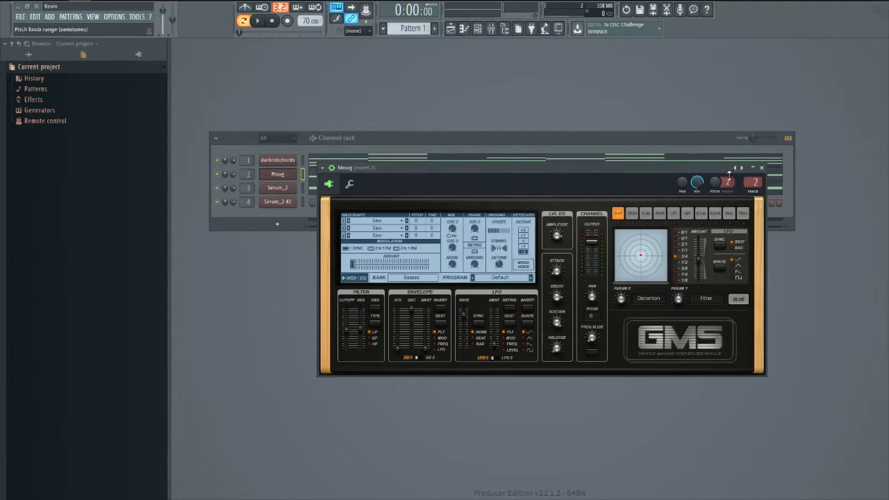
pyautogui.click(761, 168)
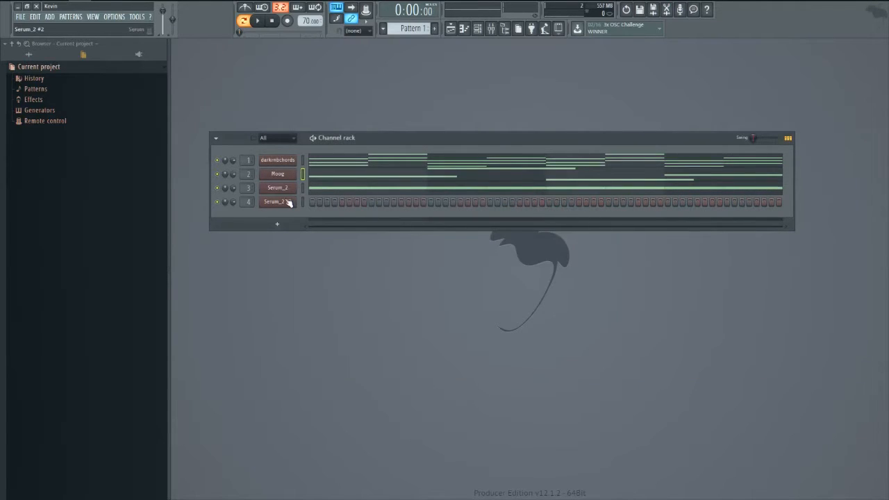
pyautogui.click(281, 202)
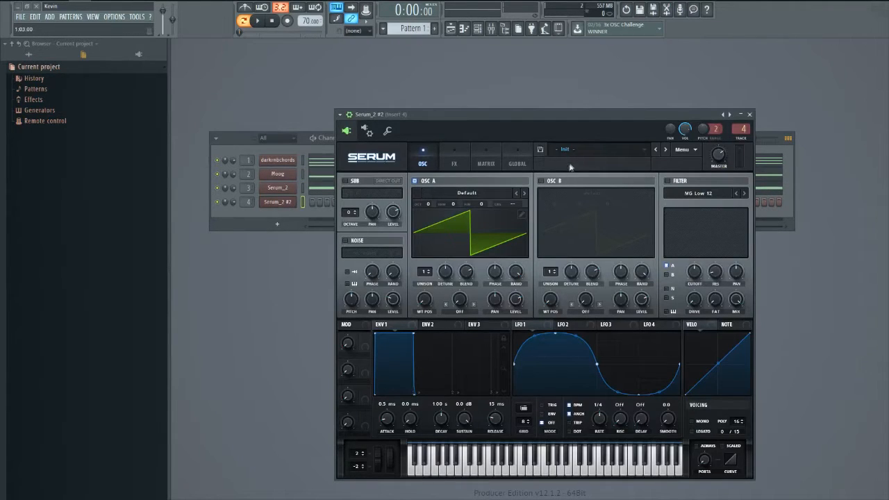
pyautogui.moveTo(499, 120); pyautogui.dragTo(499, 120)
pyautogui.press('b')
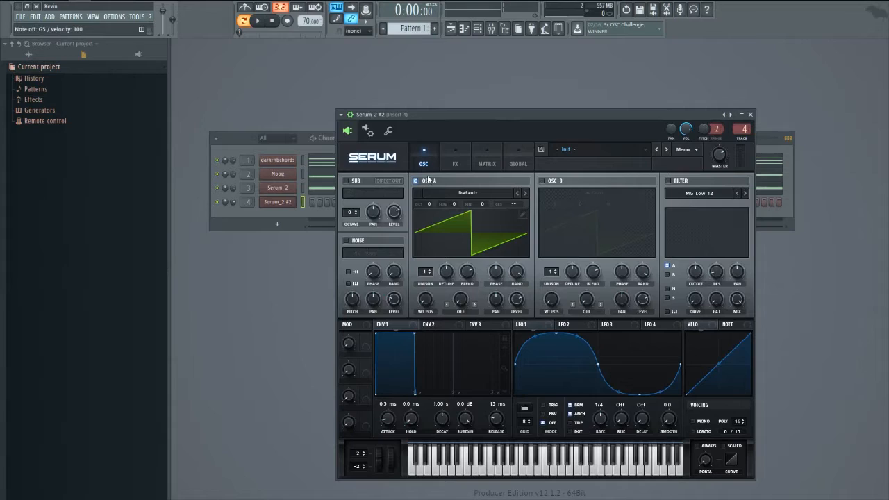
pyautogui.click(345, 181)
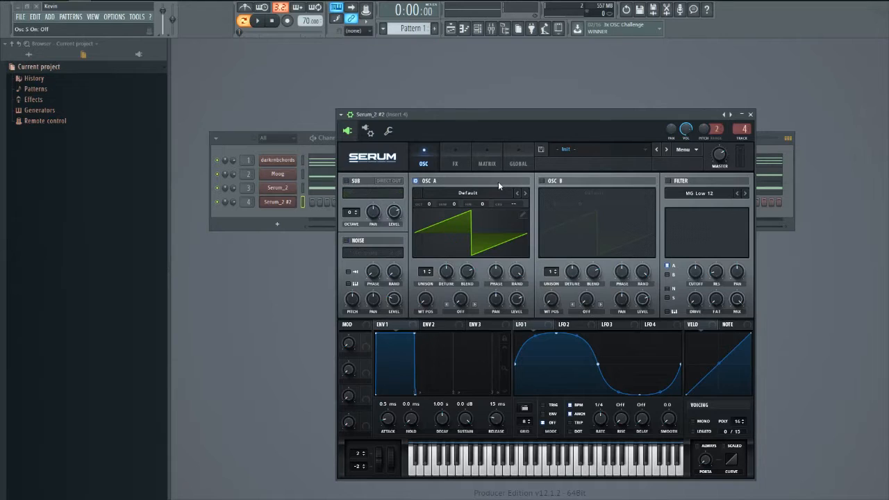
pyautogui.click(454, 160)
pyautogui.click(424, 161)
pyautogui.click(416, 180)
pyautogui.click(416, 181)
pyautogui.click(467, 192)
pyautogui.moveTo(461, 206)
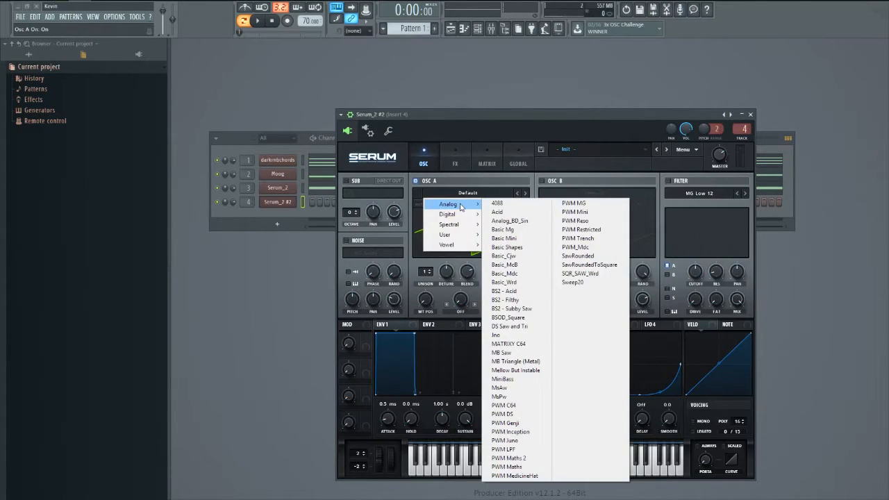
pyautogui.click(457, 124)
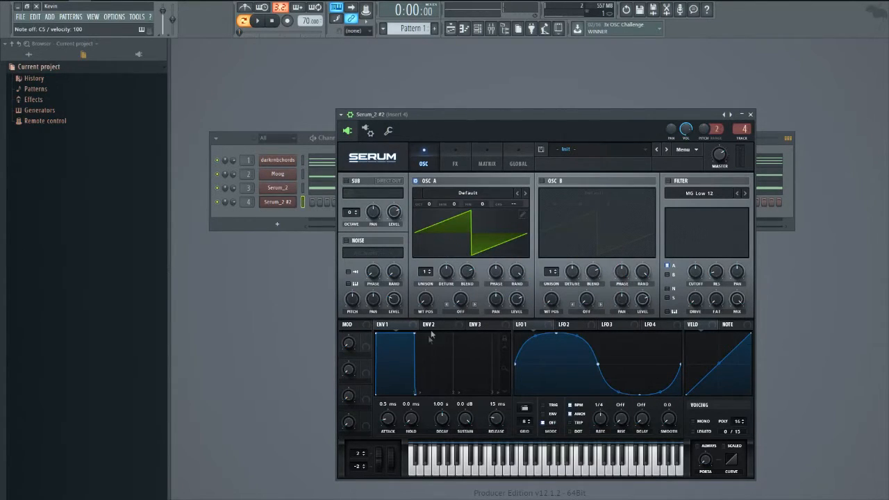
# Shape Serum_2 #2's Env 1 as a pluck with 1.02 s decay, no sustain and 951 ms release, and close the synth
pyautogui.moveTo(414, 335); pyautogui.dragTo(413, 430)
pyautogui.scroll(3, 497, 417)
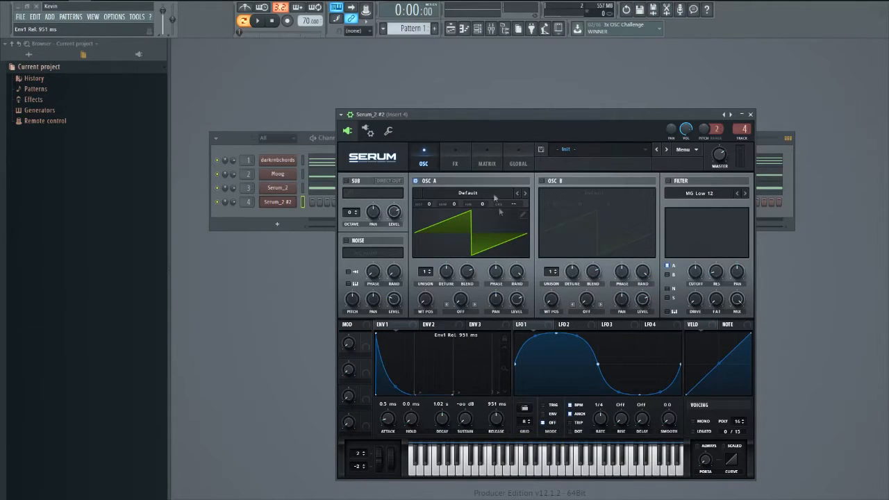
pyautogui.click(749, 114)
# Draw a half-bar melody on the Serum_2 #2 channel with D6, G6, C6 and D#6 across bars 1 and 2
pyautogui.rightClick(281, 161)
pyautogui.click(314, 160)
pyautogui.click(368, 33)
pyautogui.click(390, 44)
pyautogui.click(370, 90)
pyautogui.click(206, 160)
pyautogui.click(242, 119)
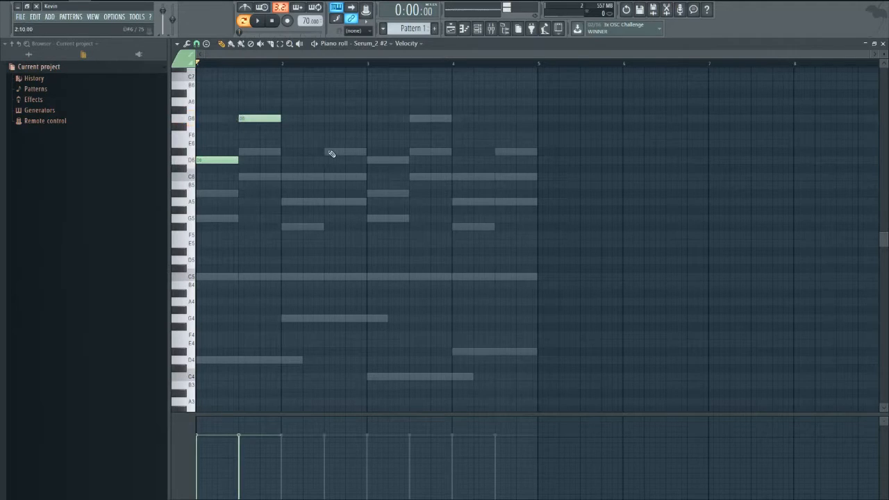
pyautogui.click(288, 177)
pyautogui.click(326, 151)
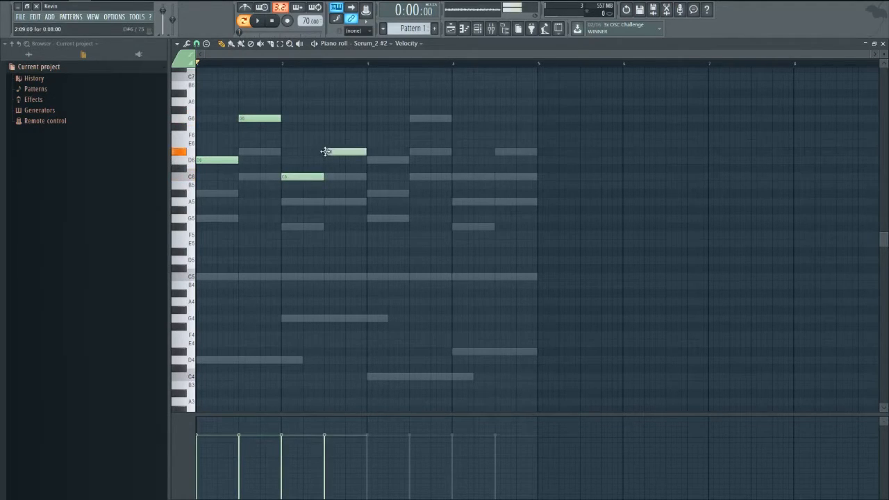
# Duplicate the four melody notes into bars 3 and 4, and transpose the whole melody down one octave
pyautogui.hotkey('ctrl', 'b')
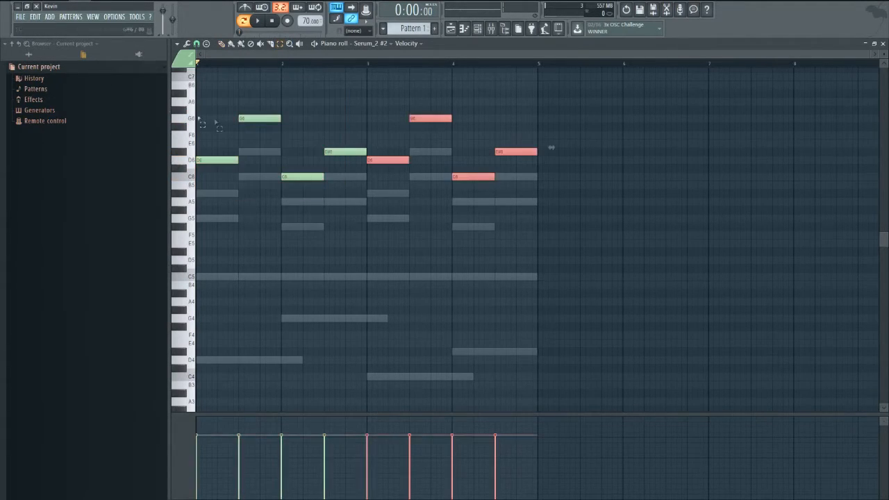
pyautogui.hotkey('ctrl', 'a')
pyautogui.hotkey('ctrl', 'Down')
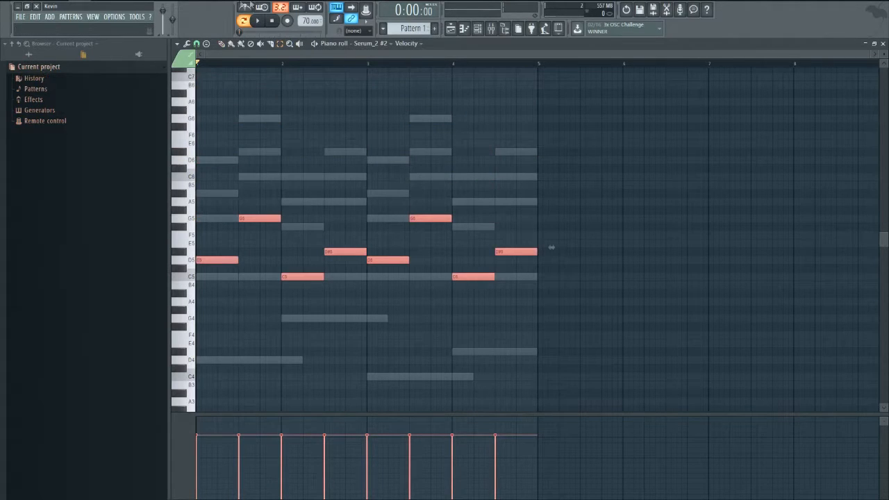
# Audition horizontal and vertical flips of the melody with the score flipper, and accept the vertical flip only
pyautogui.click(257, 21)
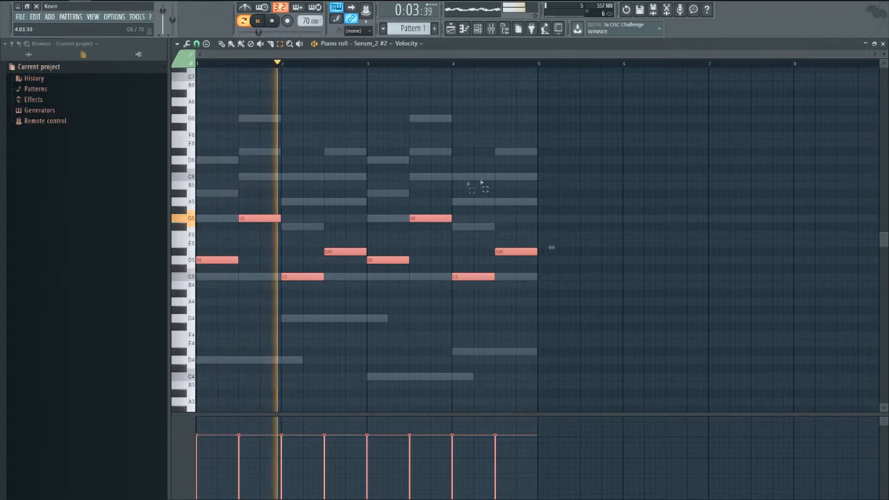
pyautogui.hotkey('alt', 'y')
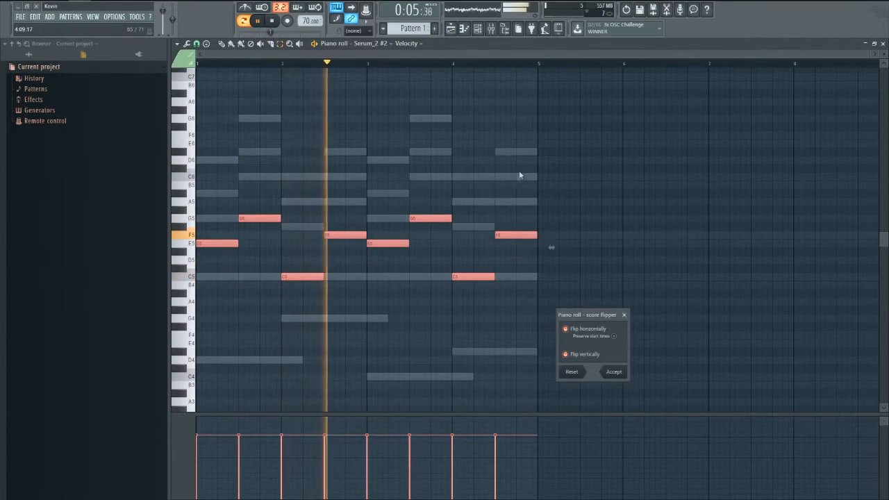
pyautogui.click(580, 330)
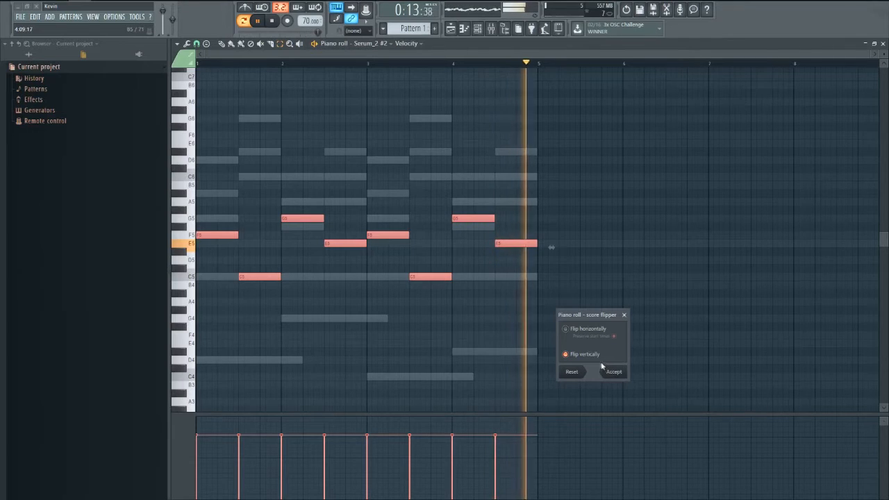
pyautogui.click(579, 330)
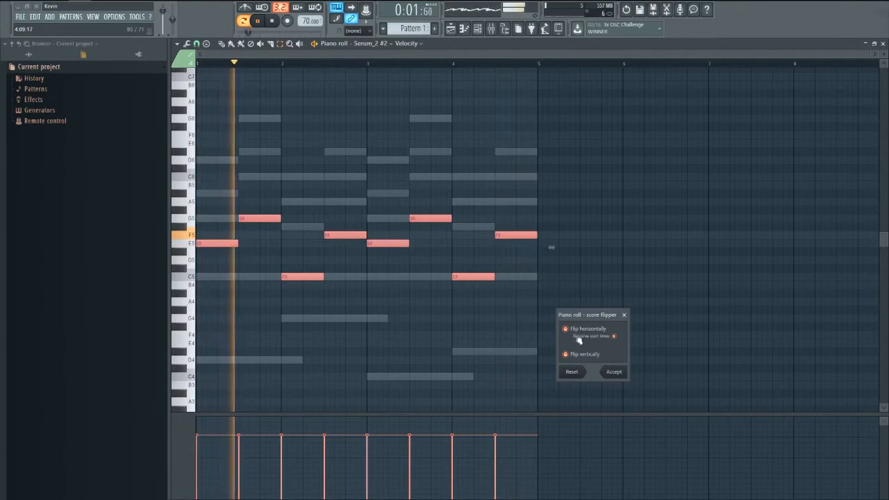
pyautogui.click(583, 359)
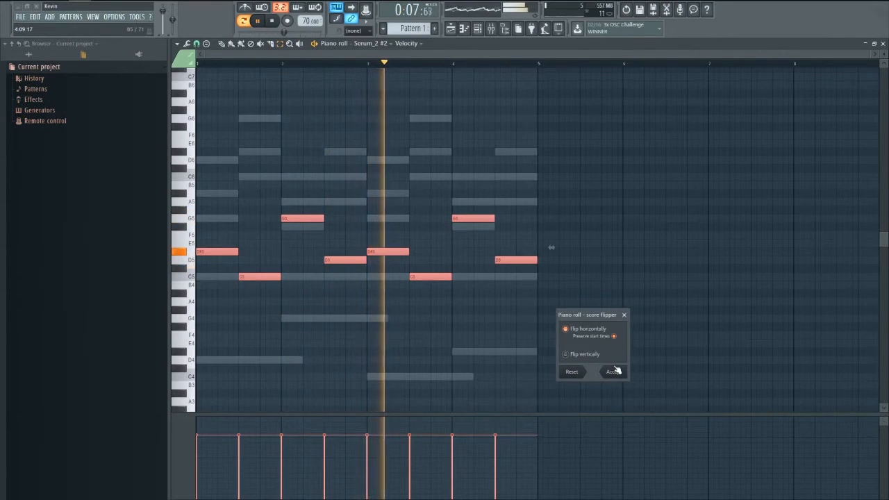
pyautogui.click(584, 354)
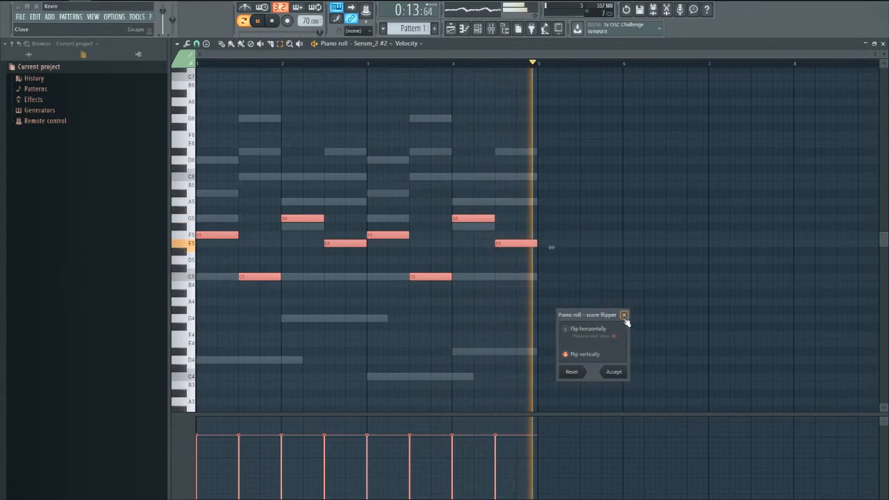
pyautogui.click(620, 371)
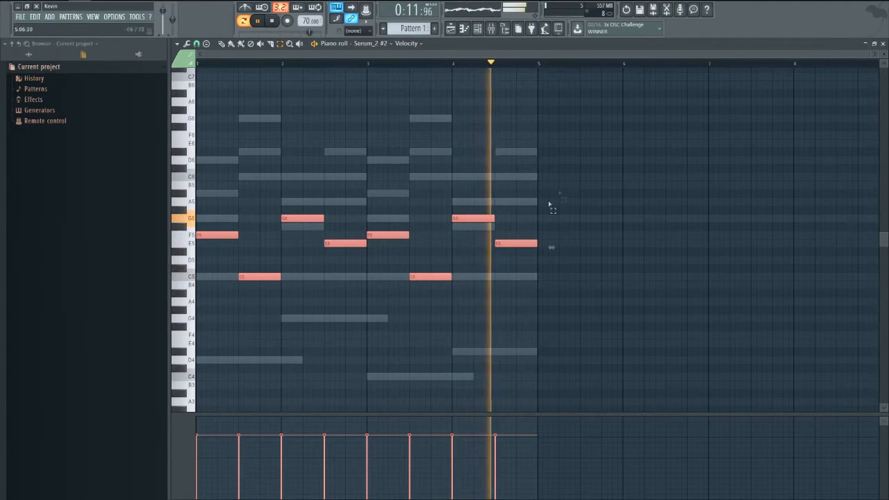
# Lower the two E5 melody notes to D#5, raise the two F5 notes to F#5, and close the piano roll
pyautogui.moveTo(546, 249); pyautogui.dragTo(331, 245)
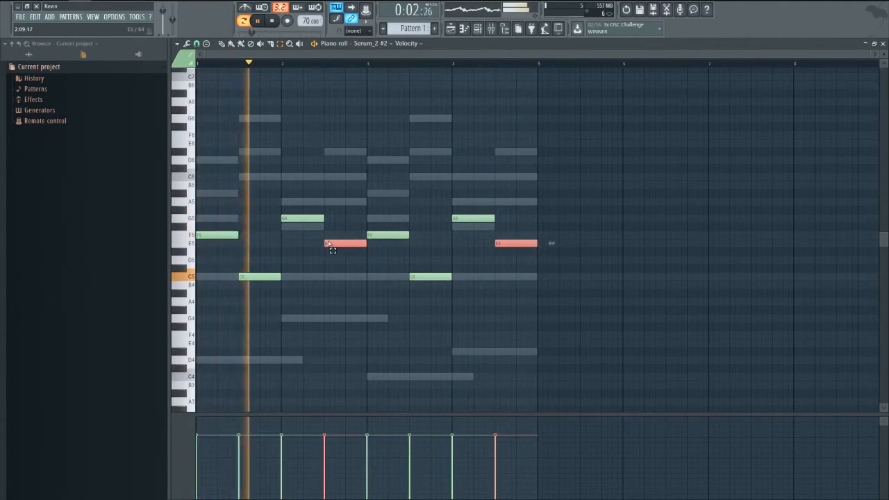
pyautogui.press('Down')
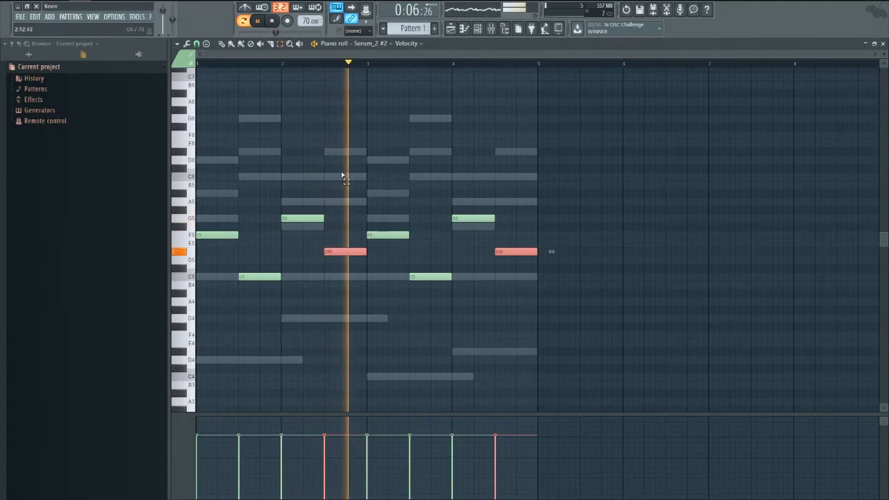
pyautogui.moveTo(401, 243); pyautogui.dragTo(151, 233)
pyautogui.press('Down')
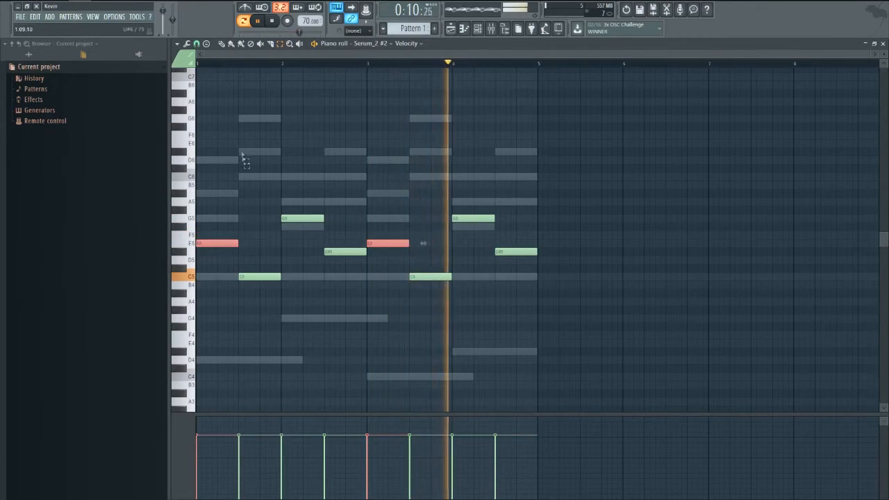
pyautogui.press('Up')
pyautogui.press('Up')
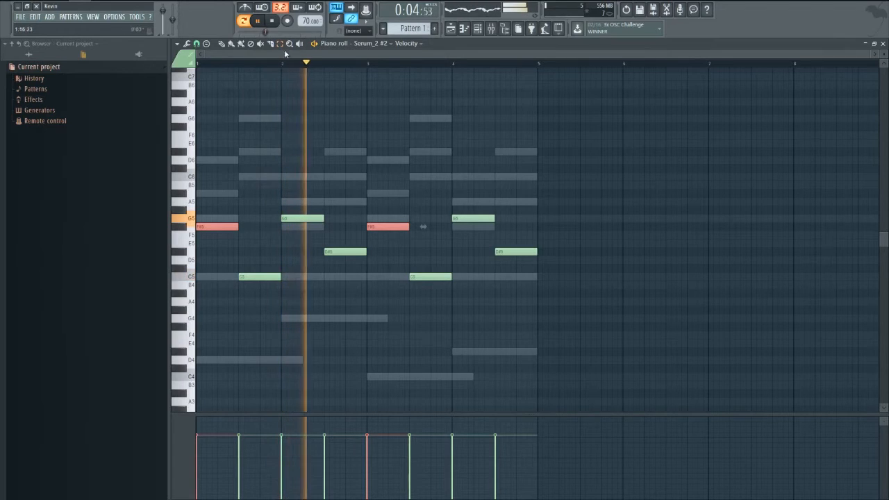
pyautogui.click(532, 103)
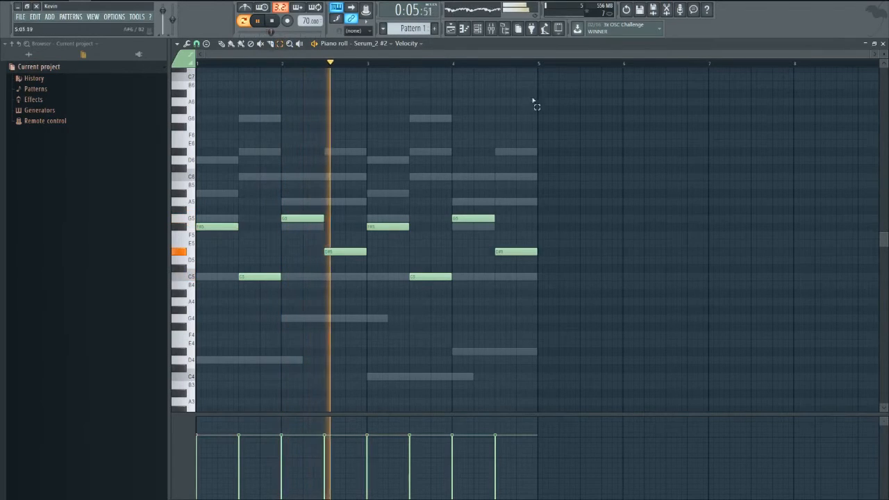
pyautogui.click(883, 44)
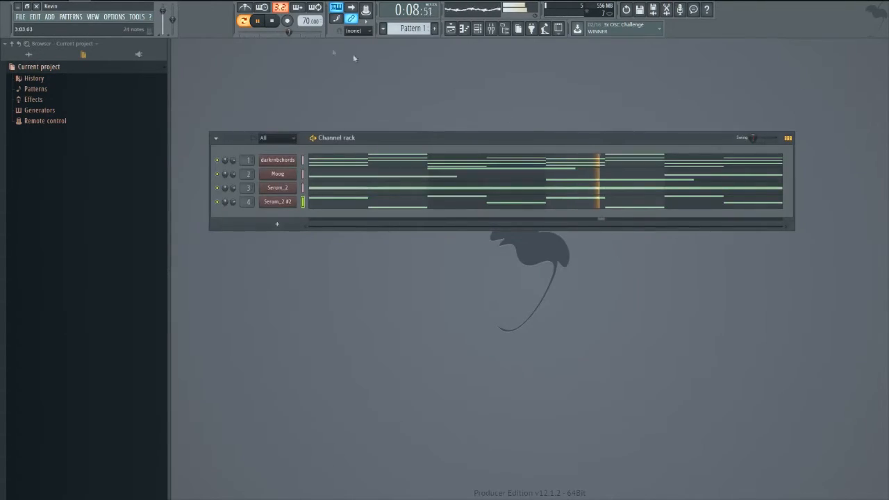
# Stop playback and enable the Filter effect in Serum_2 #2's effects rack
pyautogui.click(273, 21)
pyautogui.click(278, 202)
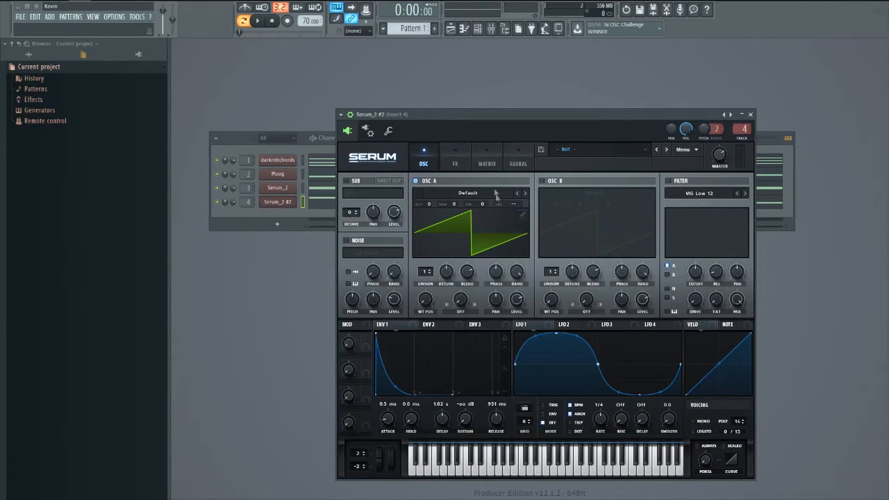
pyautogui.click(487, 163)
pyautogui.click(454, 164)
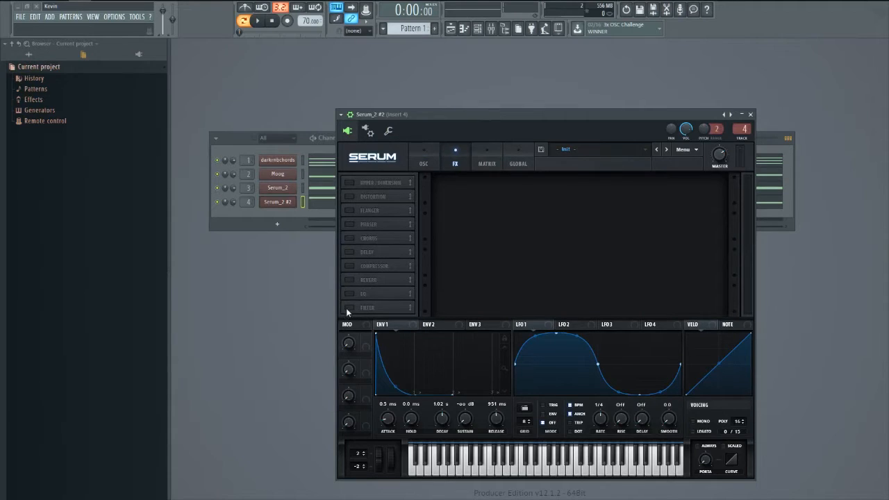
pyautogui.click(348, 308)
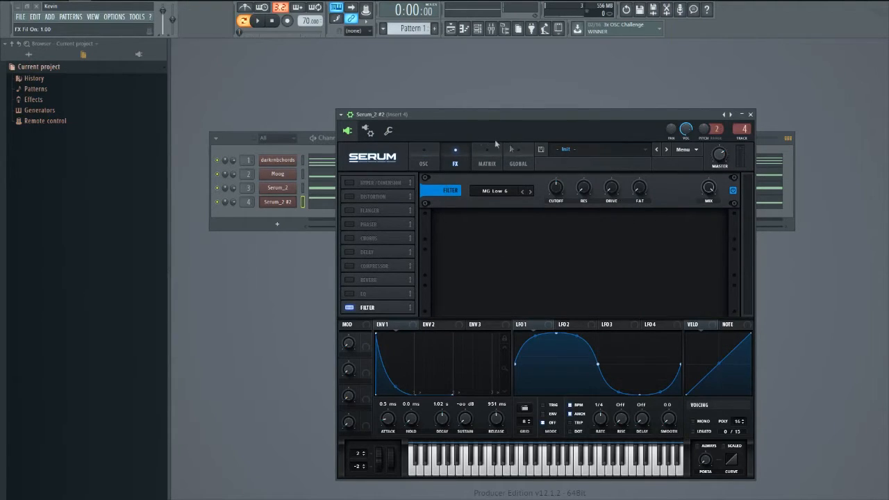
# Assign Mast.Tun from the Global destinations to the first modulation matrix row of Serum_2 #2 while the loop plays, then stop playback
pyautogui.click(257, 20)
pyautogui.click(423, 155)
pyautogui.click(454, 145)
pyautogui.click(486, 157)
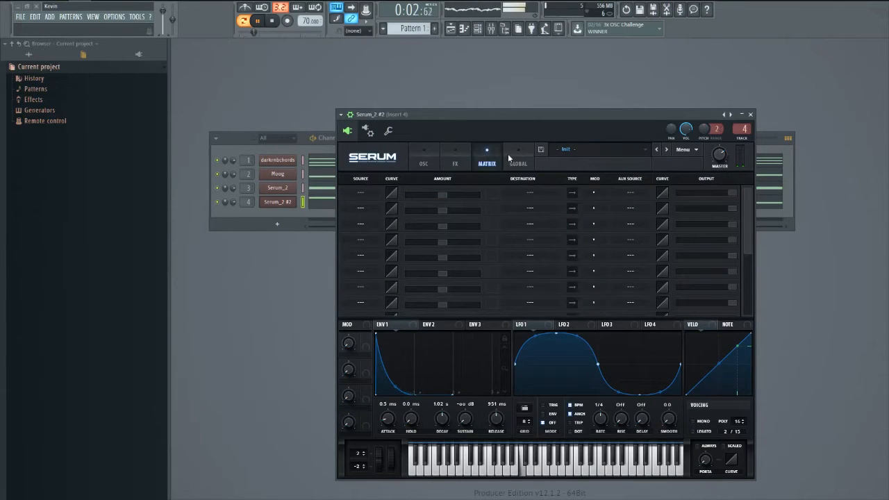
pyautogui.click(518, 159)
pyautogui.click(488, 158)
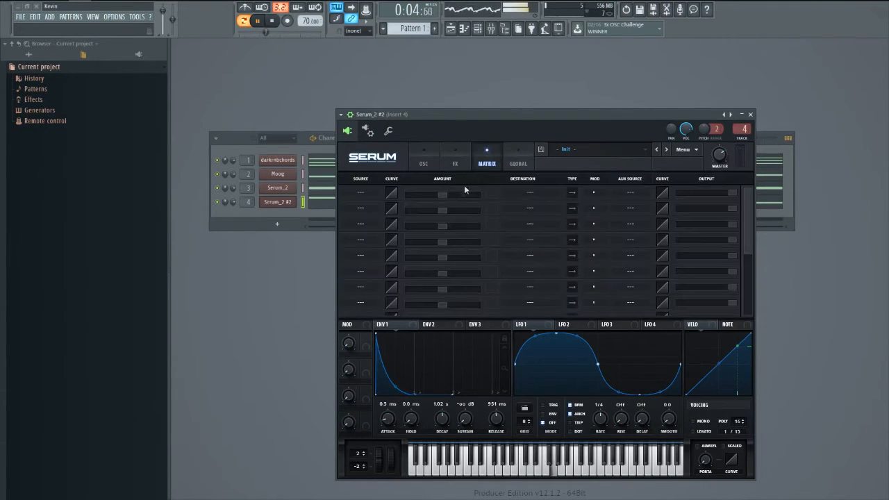
pyautogui.click(514, 201)
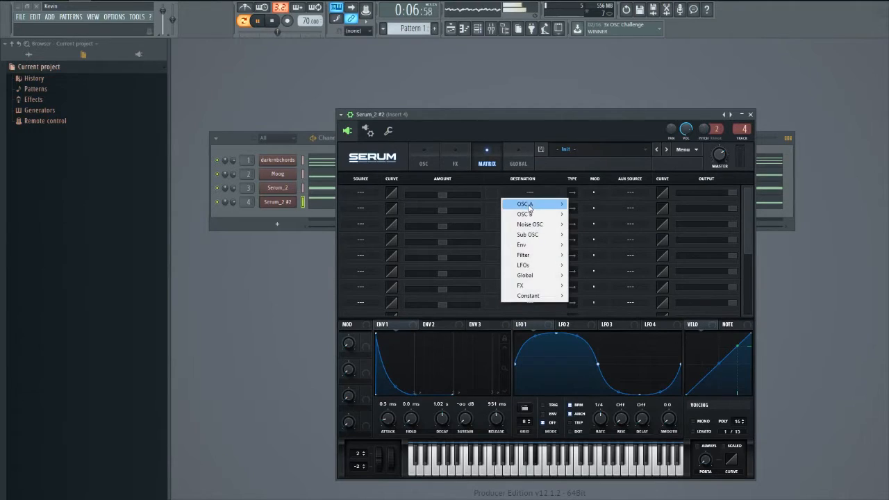
pyautogui.moveTo(533, 224)
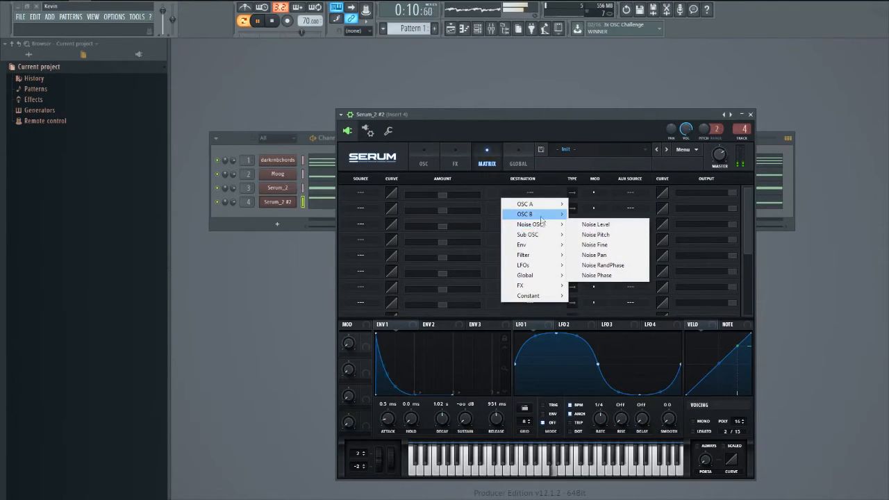
pyautogui.moveTo(536, 248)
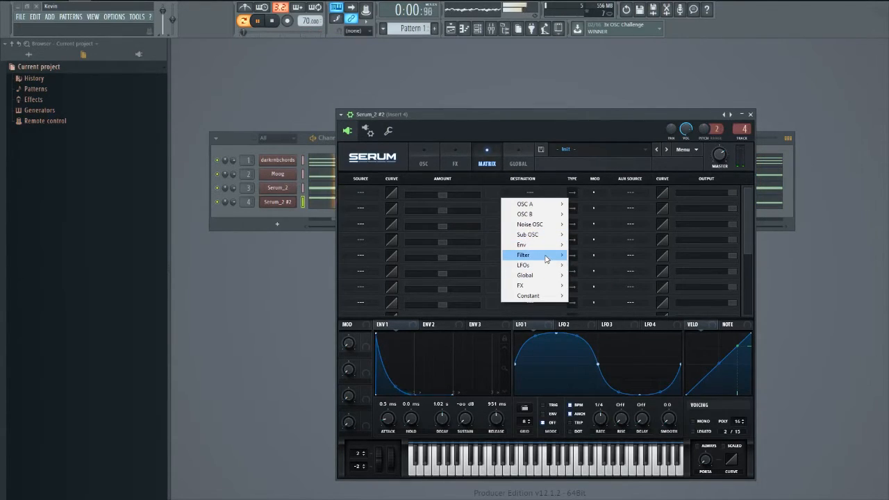
pyautogui.moveTo(546, 280)
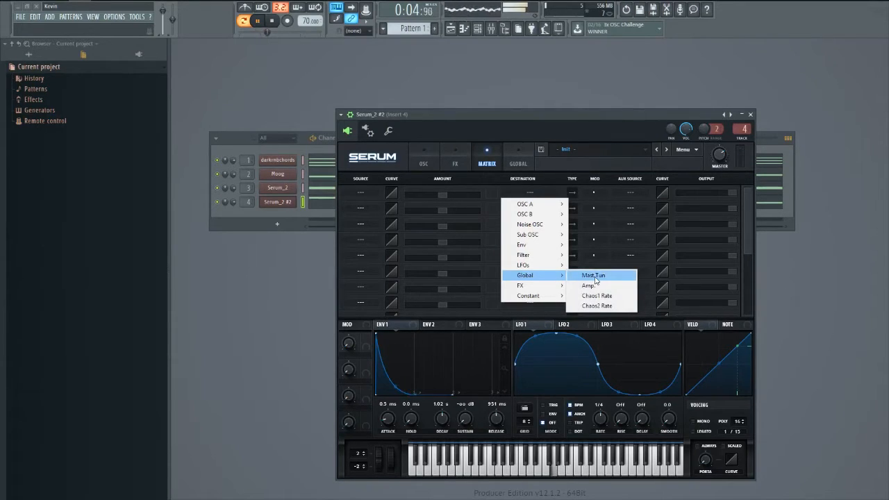
pyautogui.click(593, 275)
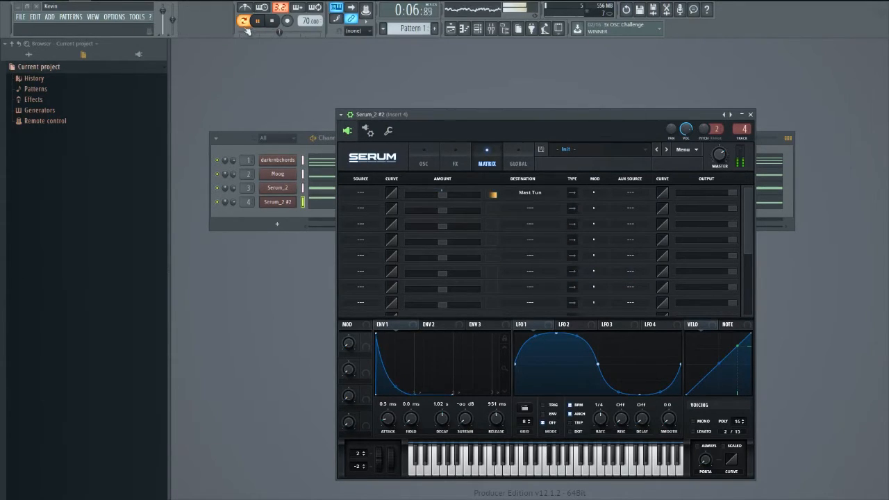
pyautogui.click(273, 21)
pyautogui.click(360, 192)
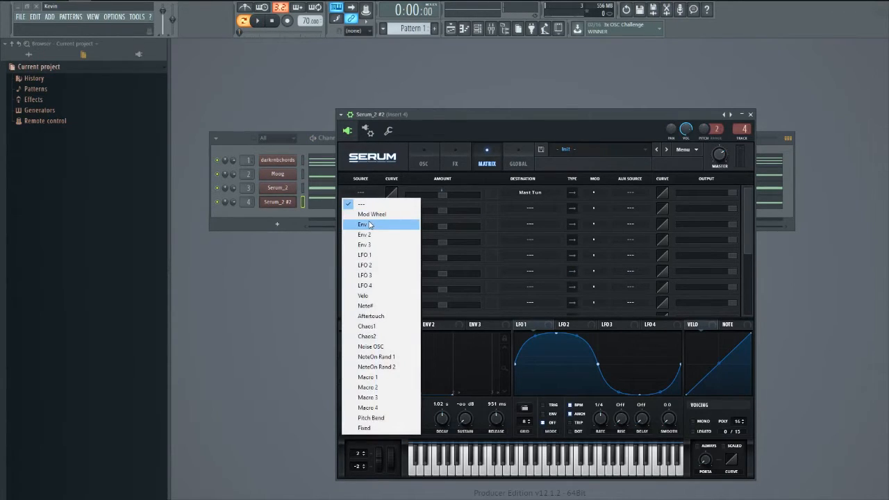
pyautogui.click(231, 66)
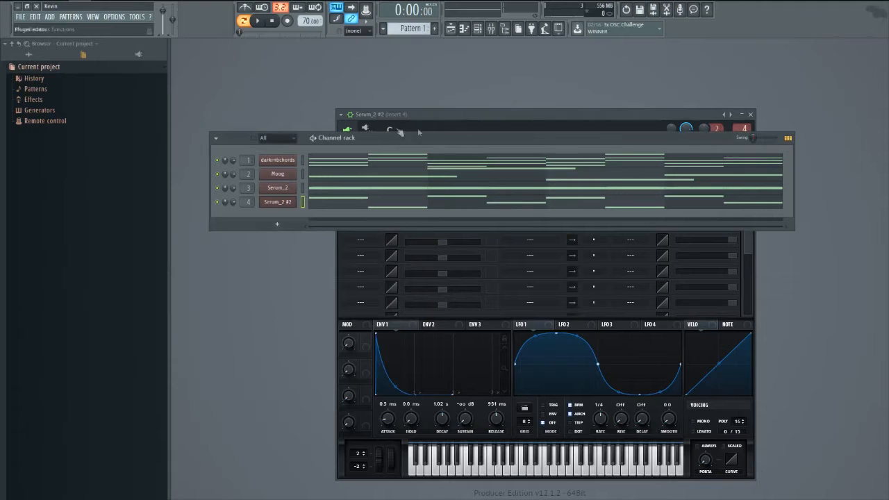
pyautogui.click(448, 118)
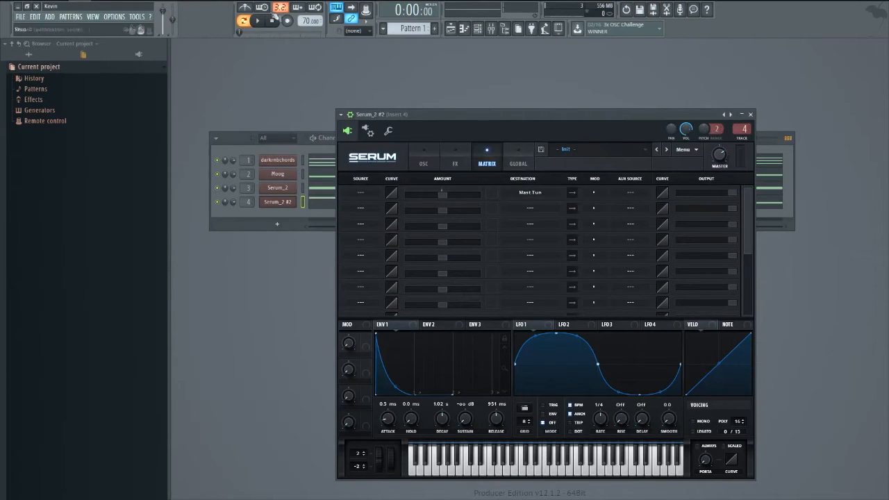
# Play the loop while pulling the project's main pitch down to -97 cents and back, then stop playback
pyautogui.press('space')
pyautogui.moveTo(173, 20); pyautogui.dragTo(172, 23)
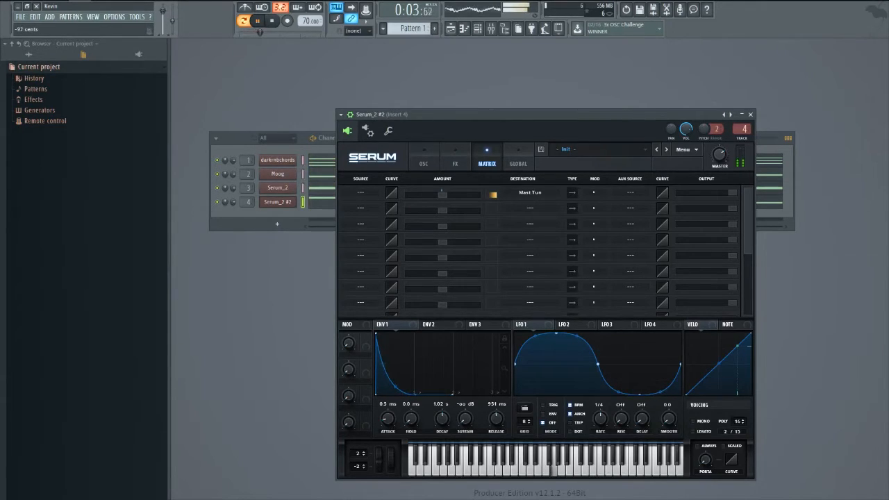
pyautogui.press('space')
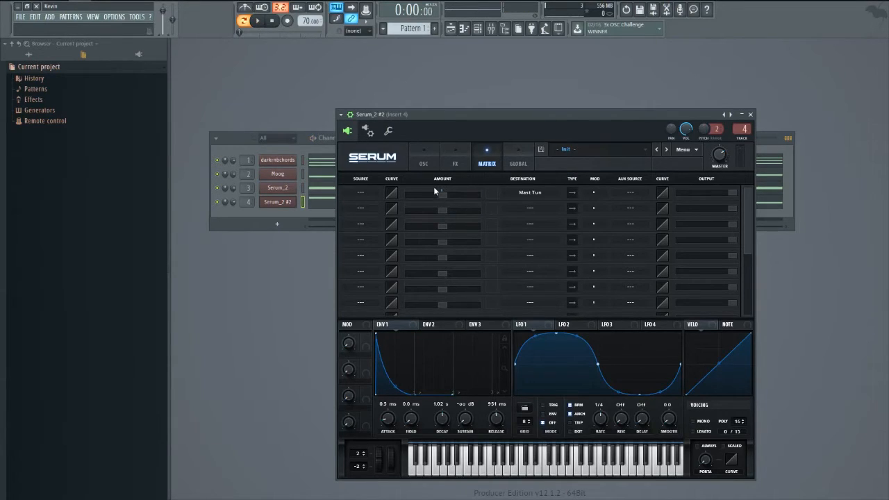
# Make the Mast.Tun modulation bidirectional with an amount of 1, and slow LFO 1's rate to 2 bar
pyautogui.click(572, 194)
pyautogui.moveTo(440, 193)
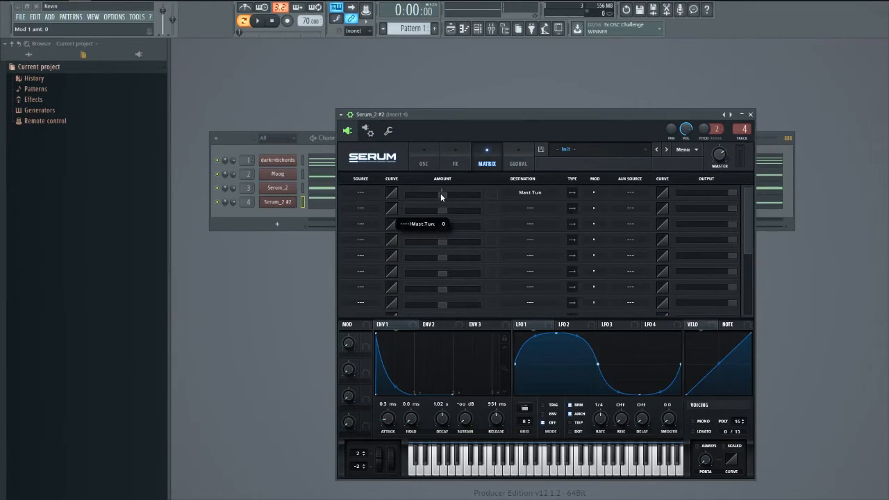
pyautogui.click(379, 197)
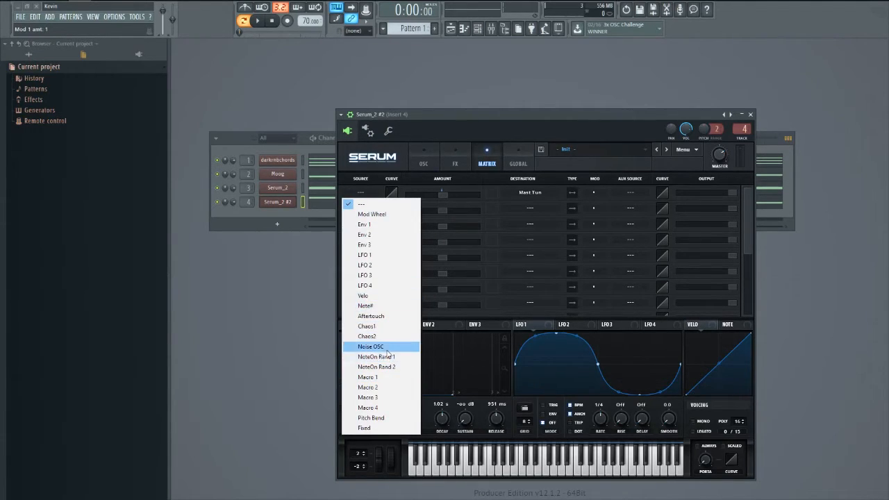
pyautogui.click(599, 423)
pyautogui.moveTo(598, 423); pyautogui.dragTo(597, 434)
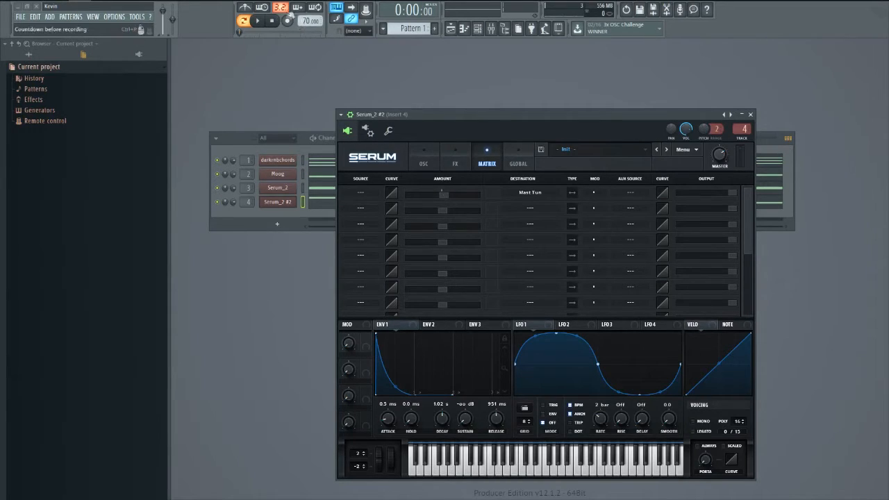
# Assign LFO 1 as the source of the Mast.Tun modulation in Serum_2 #2 while the loop plays, and return to the oscillator page
pyautogui.press('space')
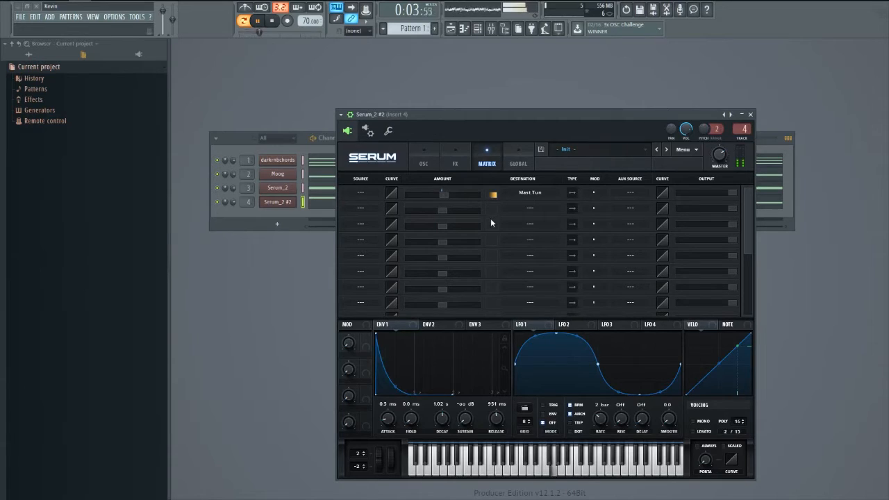
pyautogui.click(359, 192)
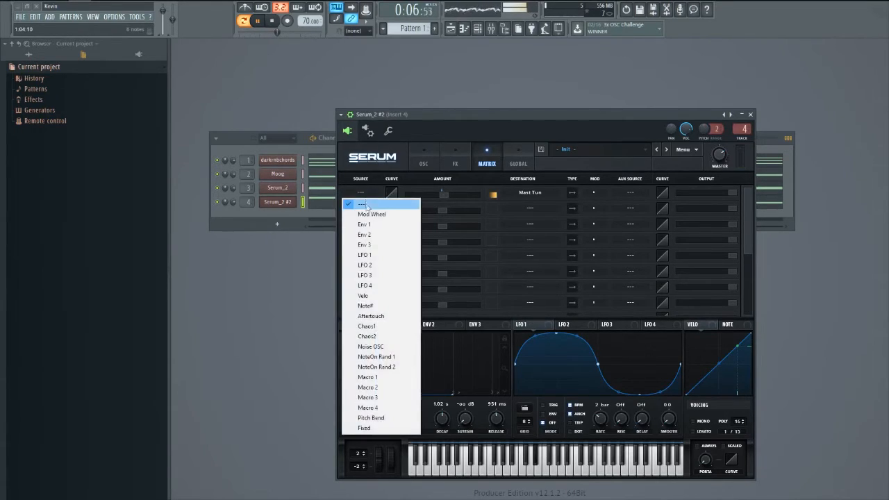
pyautogui.click(365, 255)
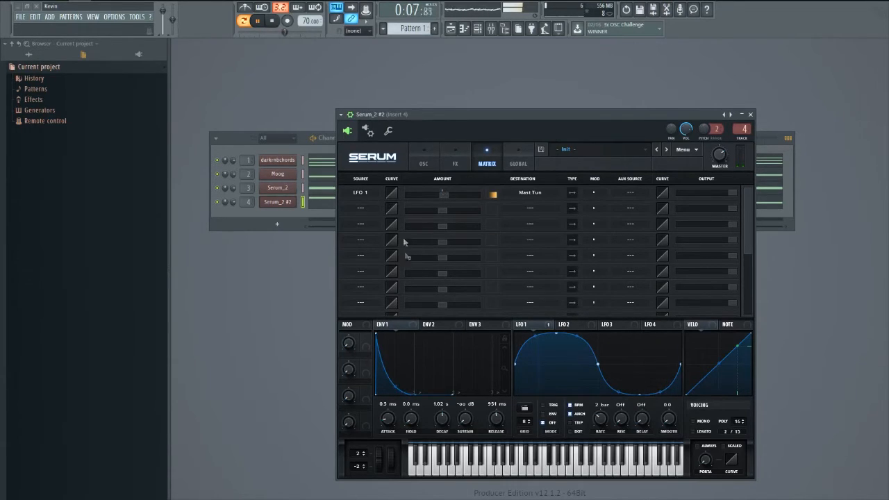
pyautogui.click(432, 166)
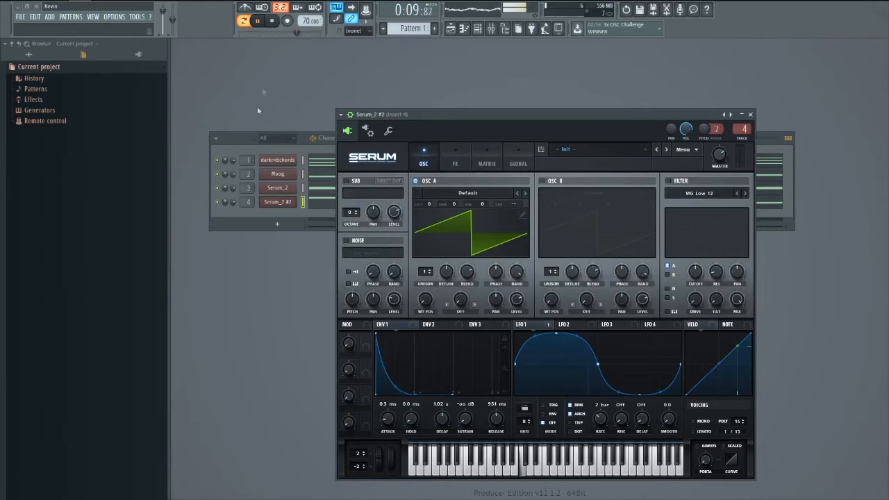
# Solo the Serum_2 #2 channel to audition its melody alone, then stop playback and turn the solo off
pyautogui.rightClick(216, 202)
pyautogui.click(232, 208)
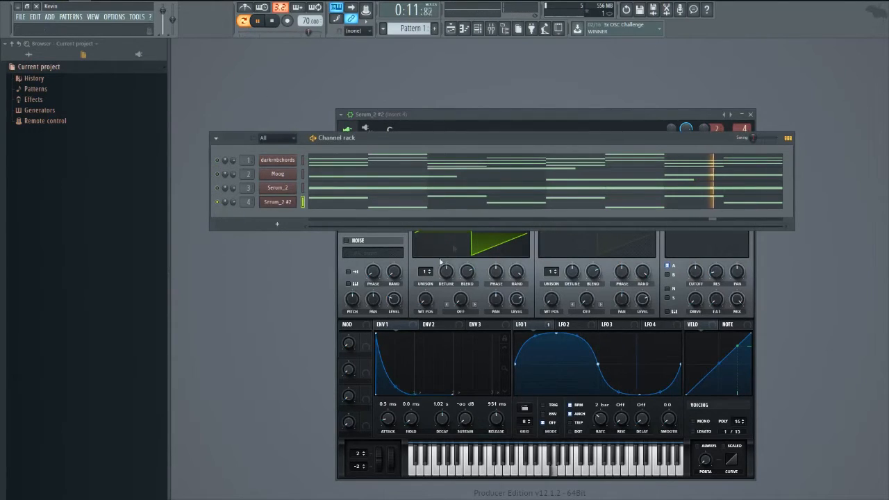
pyautogui.click(419, 113)
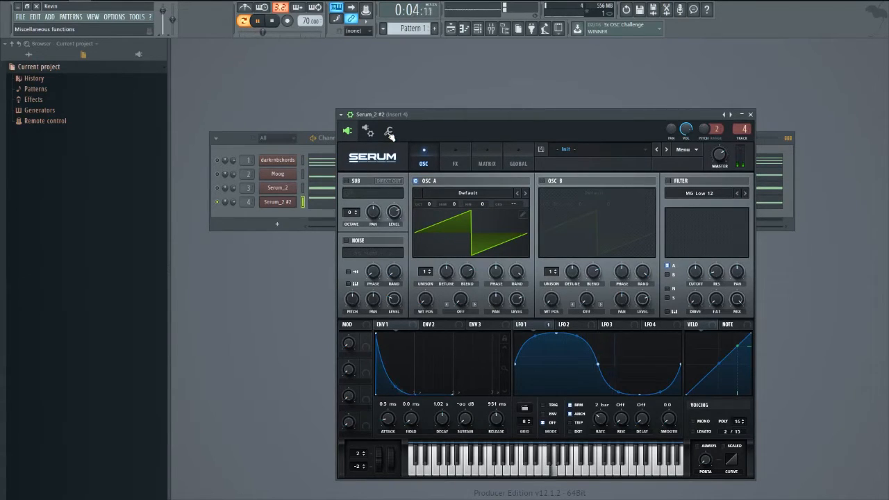
pyautogui.click(274, 20)
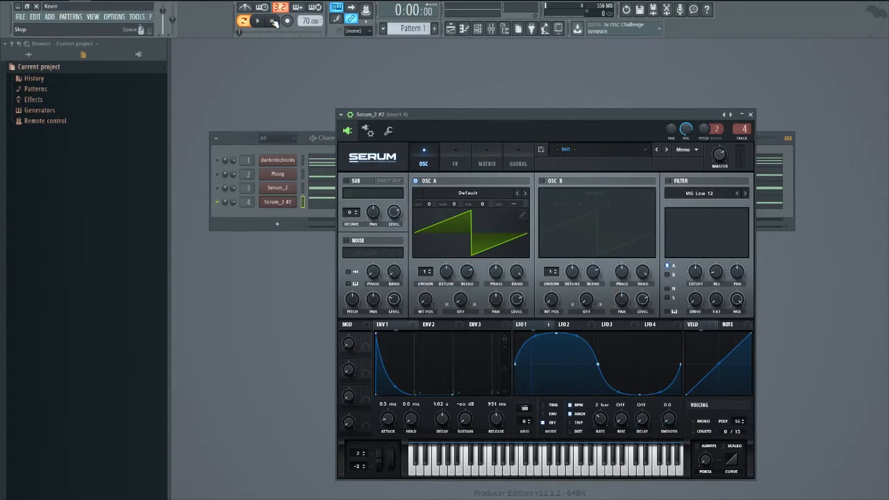
pyautogui.rightClick(218, 202)
pyautogui.click(225, 211)
pyautogui.click(459, 118)
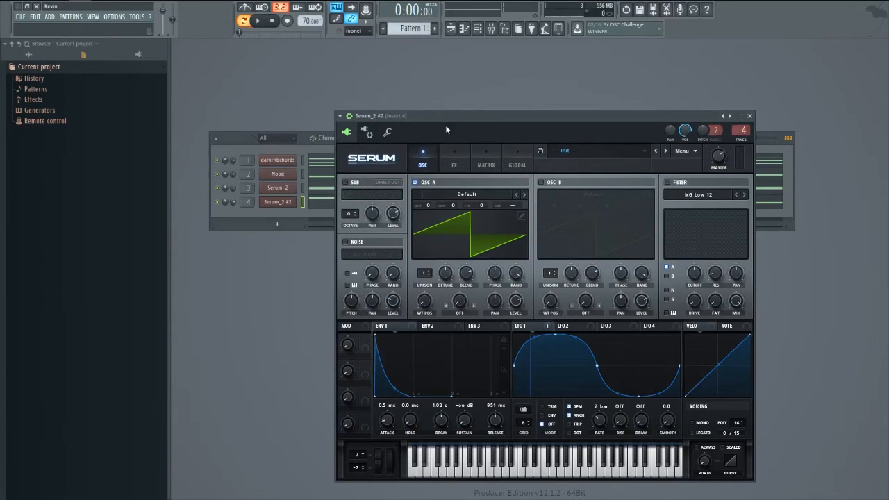
# Set the destination of the LFO 1 row in Serum_2 #2's modulation matrix to the FX parameter VerbSize
pyautogui.click(454, 149)
pyautogui.click(494, 152)
pyautogui.click(422, 159)
pyautogui.click(454, 159)
pyautogui.click(484, 164)
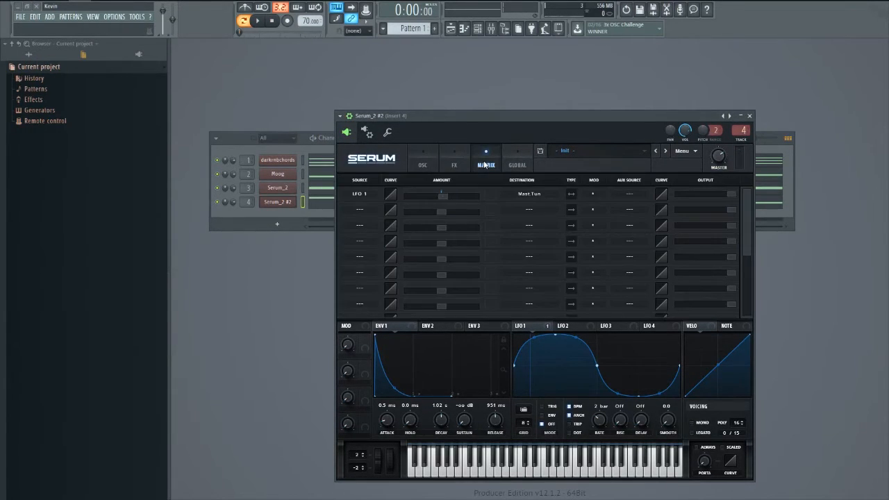
pyautogui.click(363, 197)
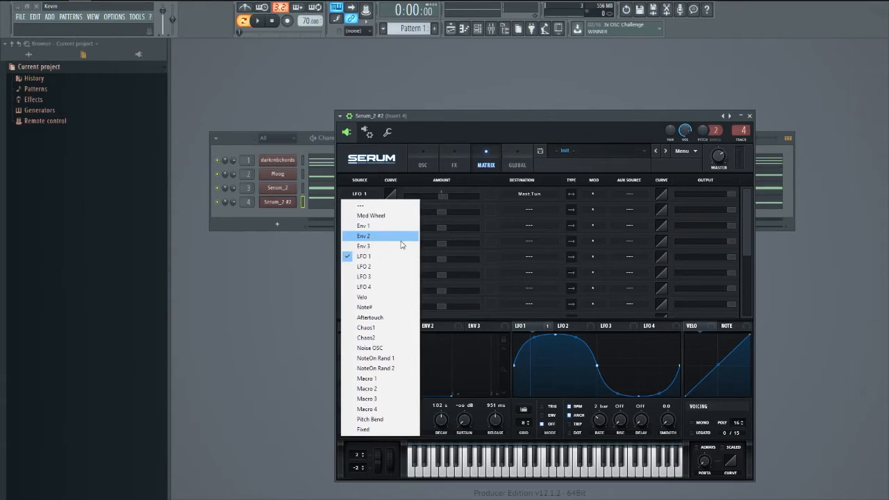
pyautogui.click(527, 194)
pyautogui.moveTo(537, 225)
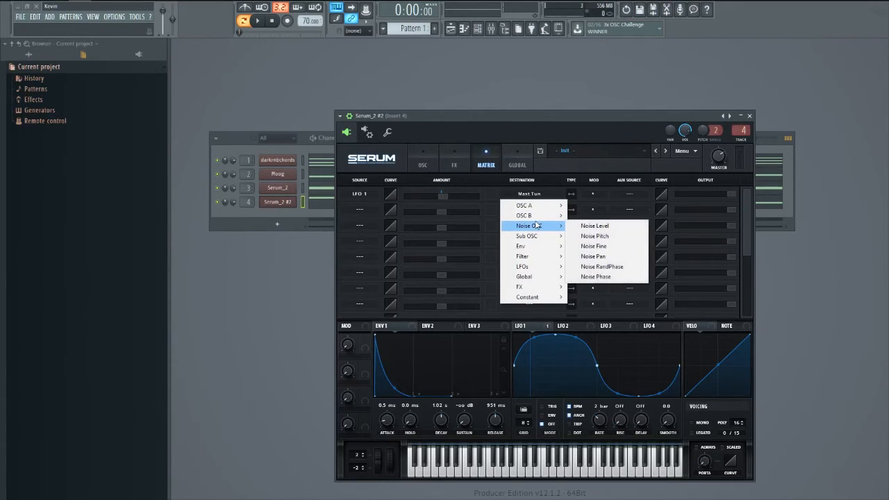
pyautogui.moveTo(535, 254)
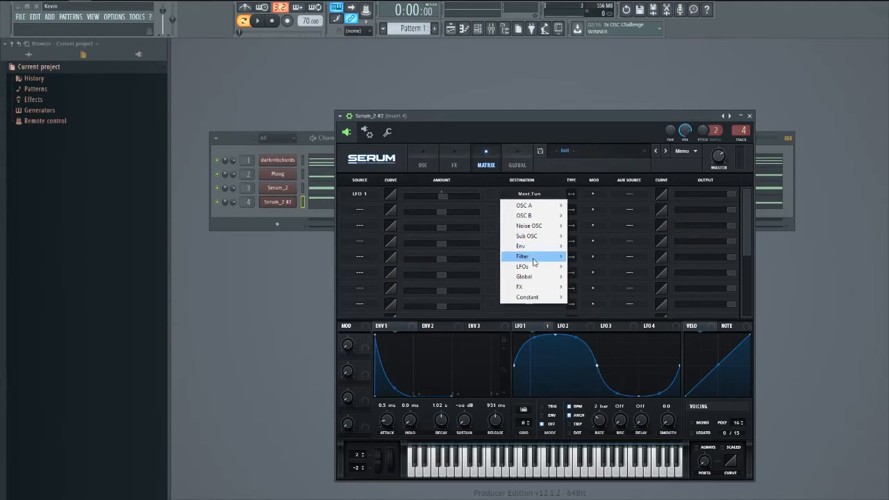
pyautogui.moveTo(539, 277)
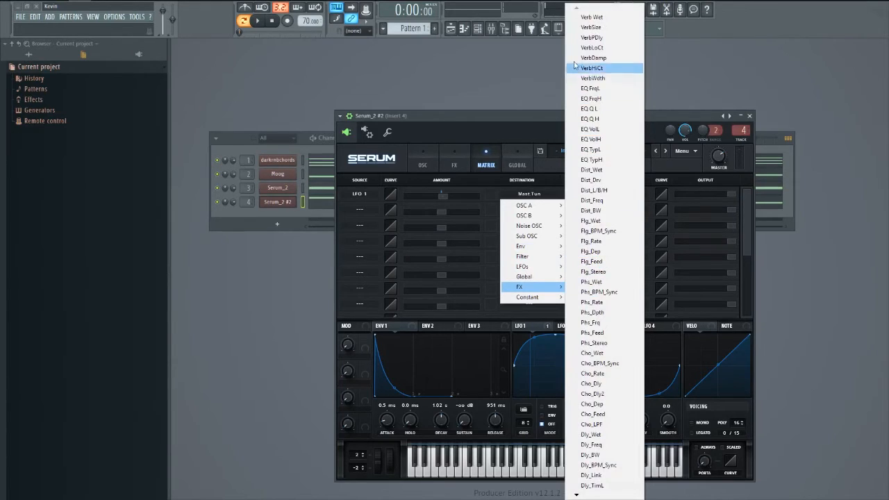
pyautogui.click(589, 27)
# Enable the Reverb effect in Serum_2 #2's effects rack and return to the modulation matrix
pyautogui.click(453, 155)
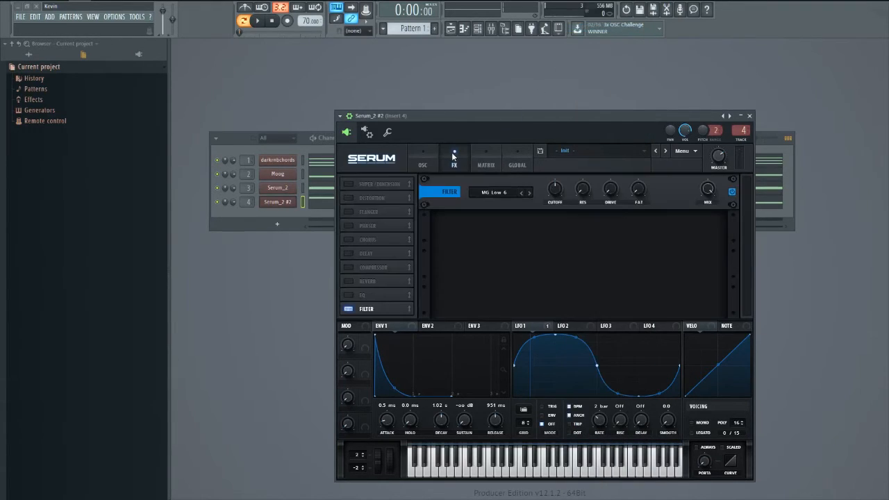
pyautogui.click(350, 282)
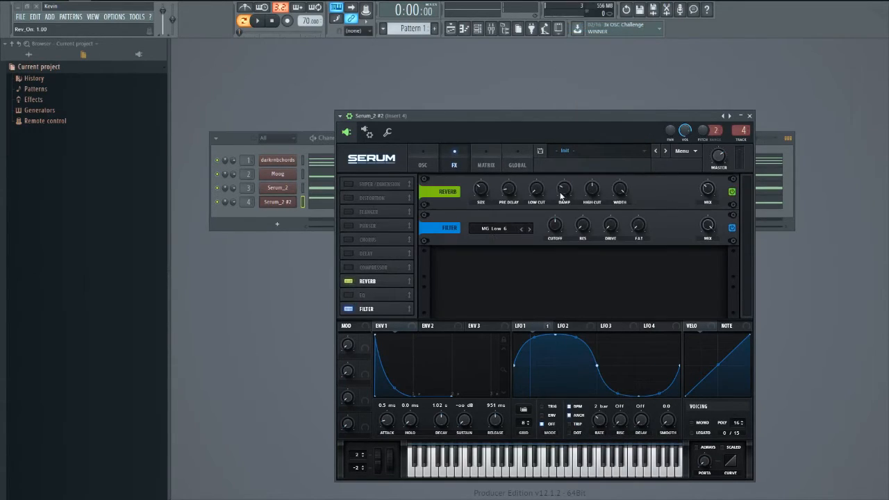
pyautogui.click(482, 167)
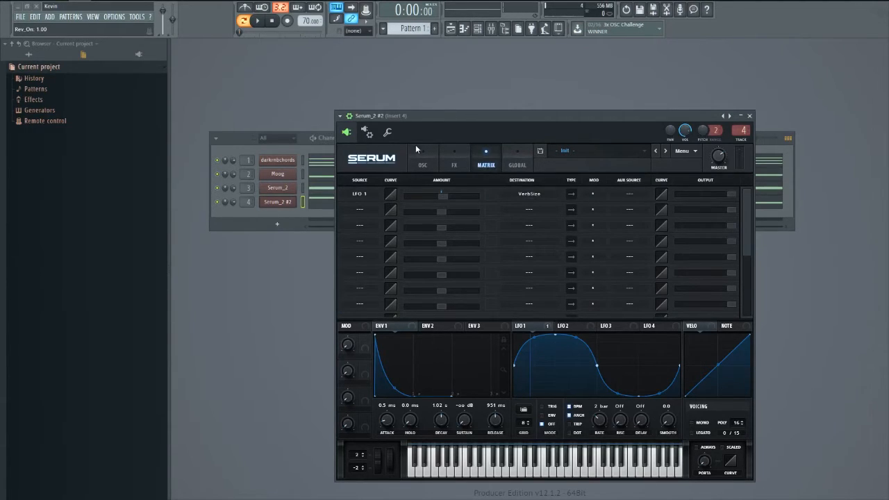
# Raise the VerbSize modulation amount close to maximum and make it bidirectional, audition the loop, then close Serum_2 #2
pyautogui.moveTo(447, 195); pyautogui.dragTo(479, 194)
pyautogui.click(570, 193)
pyautogui.click(257, 20)
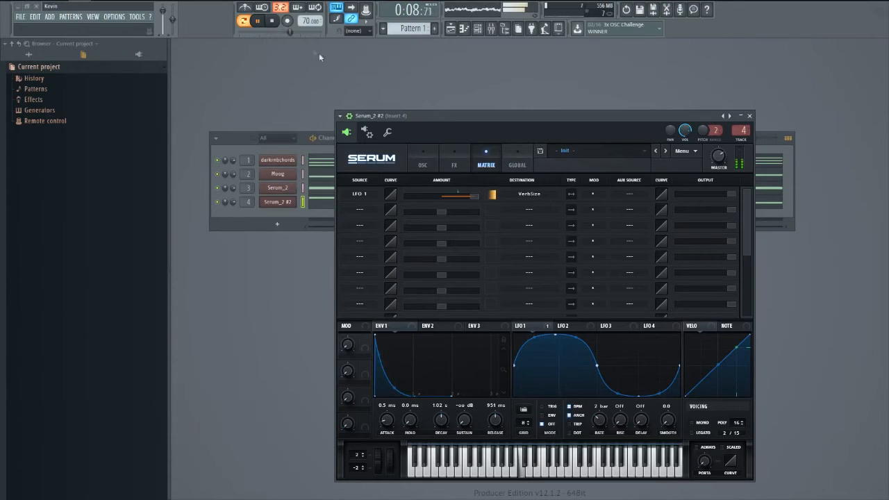
pyautogui.click(276, 23)
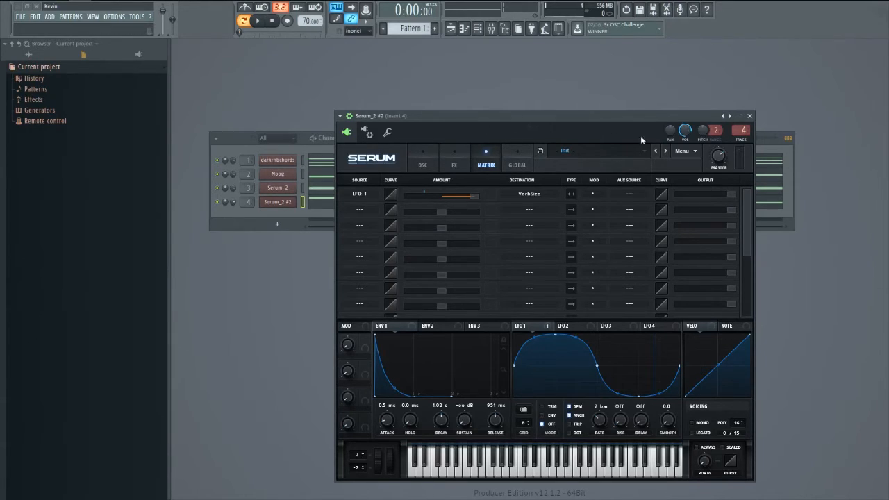
pyautogui.click(436, 160)
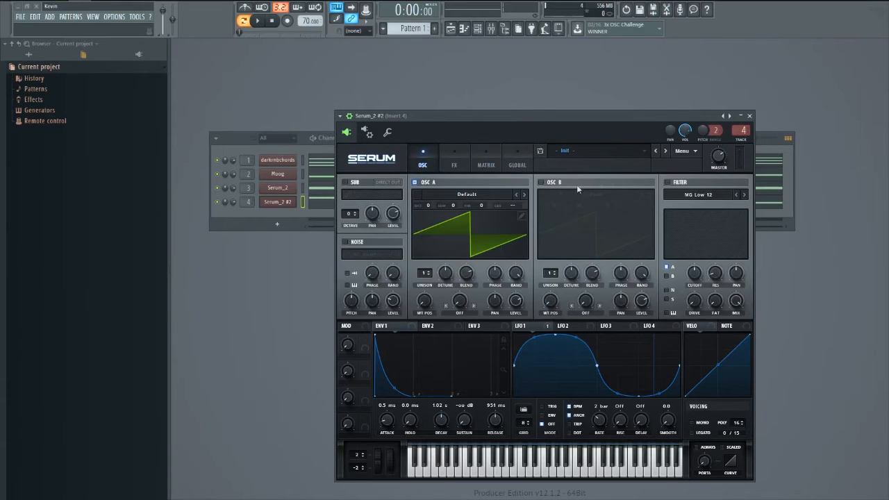
pyautogui.click(749, 116)
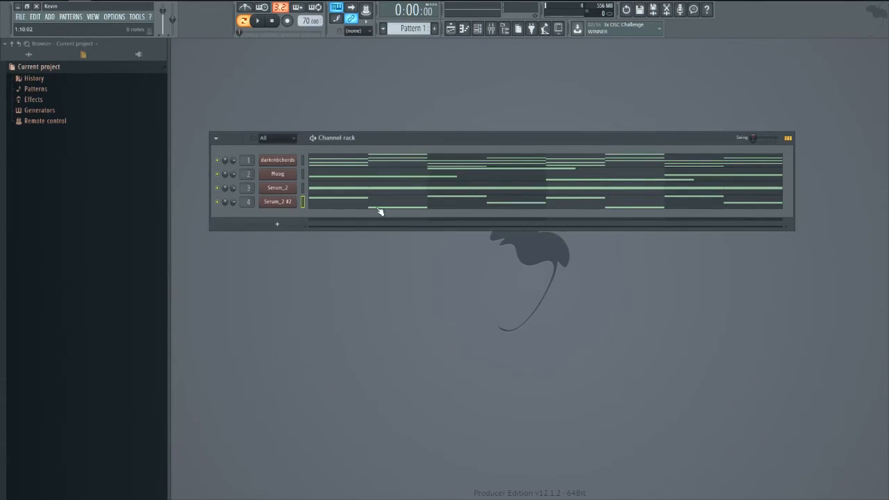
# Review the GMS settings of the darkrnbchords channel, then open and close the Moog channel
pyautogui.click(281, 161)
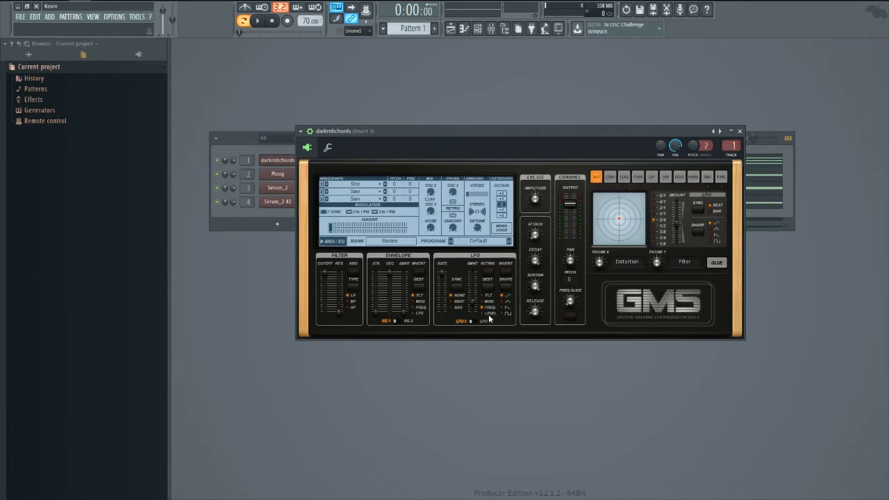
pyautogui.click(327, 148)
pyautogui.click(309, 148)
pyautogui.click(740, 131)
pyautogui.click(277, 174)
pyautogui.click(761, 168)
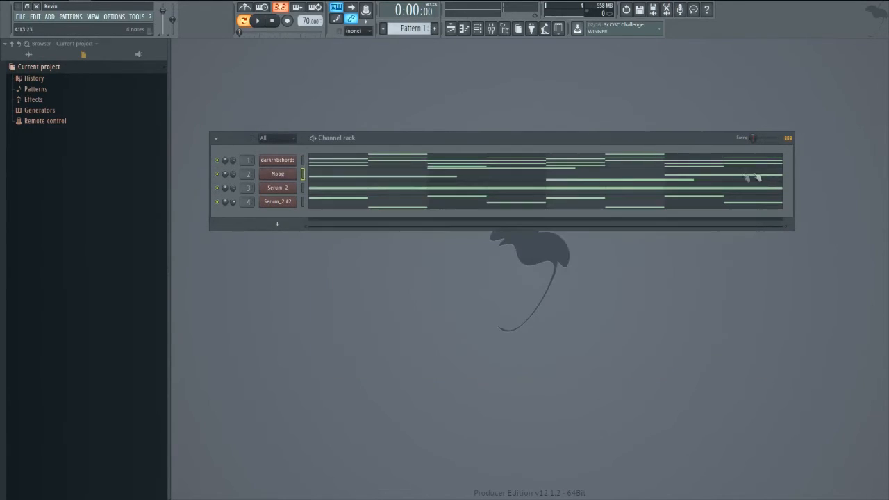
# Review the global, modulation matrix and oscillator pages of the Serum_2 noise channel, then close it
pyautogui.click(281, 188)
pyautogui.click(463, 149)
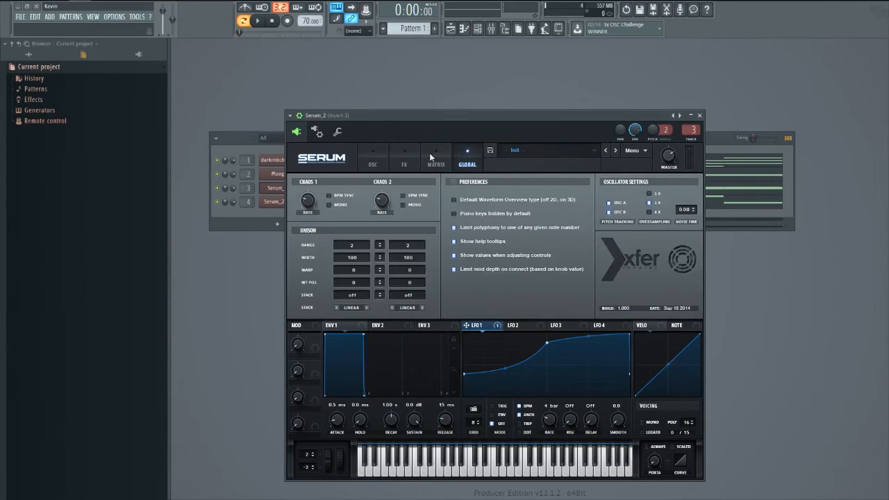
pyautogui.click(429, 153)
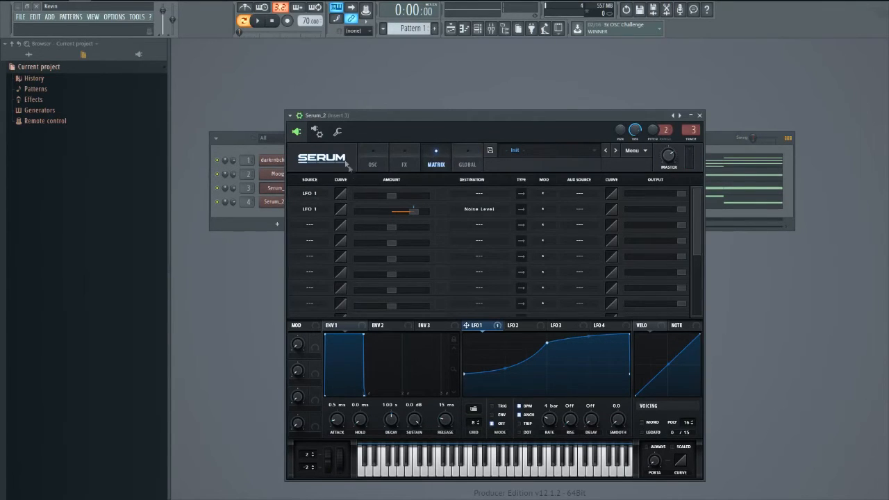
pyautogui.click(375, 152)
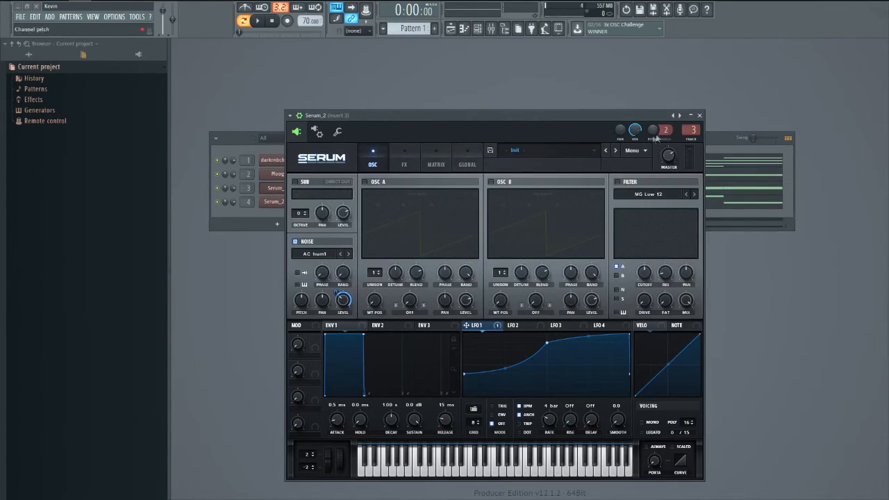
pyautogui.click(699, 115)
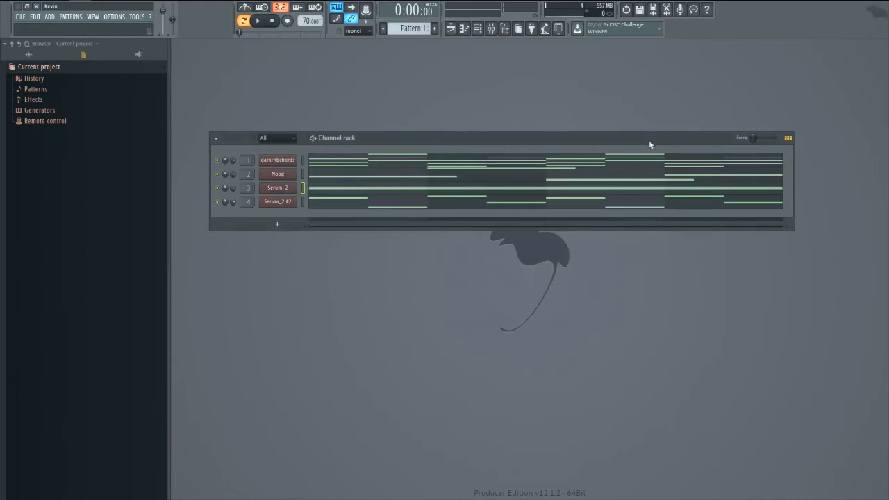
# Reopen Serum_2 #2 and browse the FX destinations available for the first modulation matrix row without changing VerbSize
pyautogui.click(277, 201)
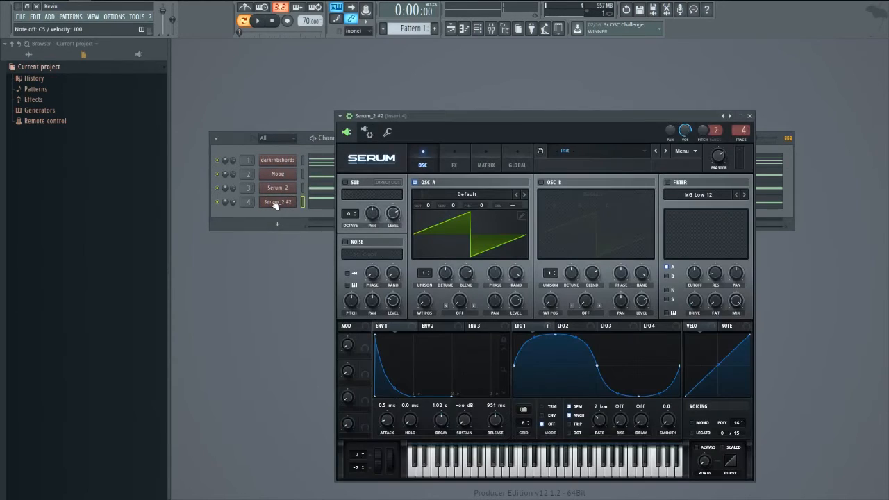
pyautogui.click(455, 166)
pyautogui.click(486, 165)
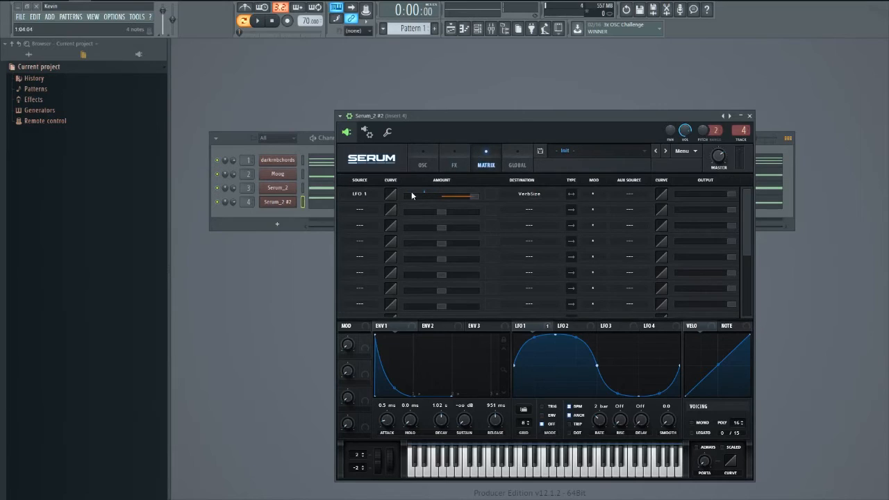
pyautogui.click(508, 159)
pyautogui.click(488, 161)
pyautogui.click(496, 195)
pyautogui.moveTo(538, 286)
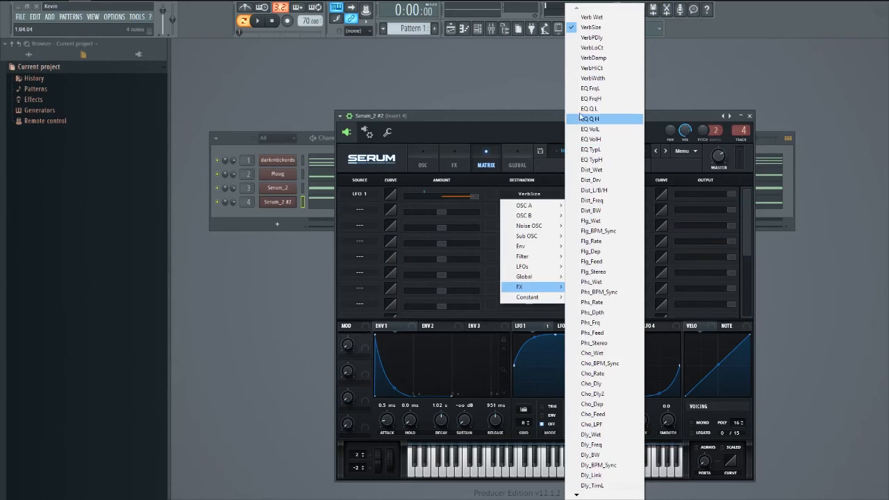
pyautogui.click(550, 117)
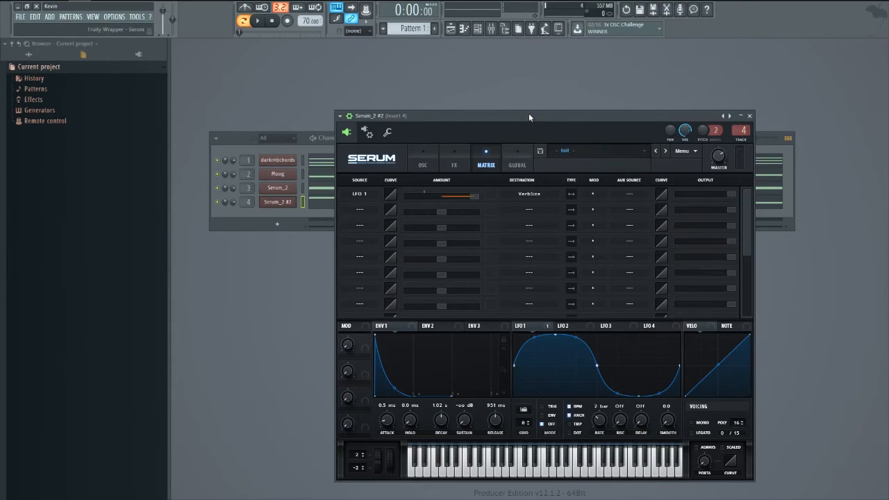